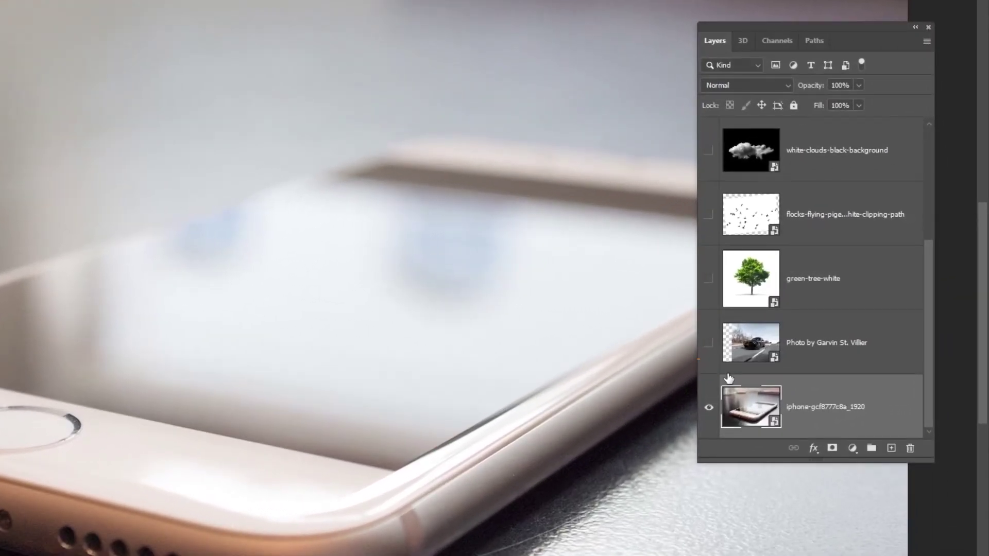
Show the car photo layer, briefly lowering its fill and restoring it to 100%.
click(804, 356)
click(709, 343)
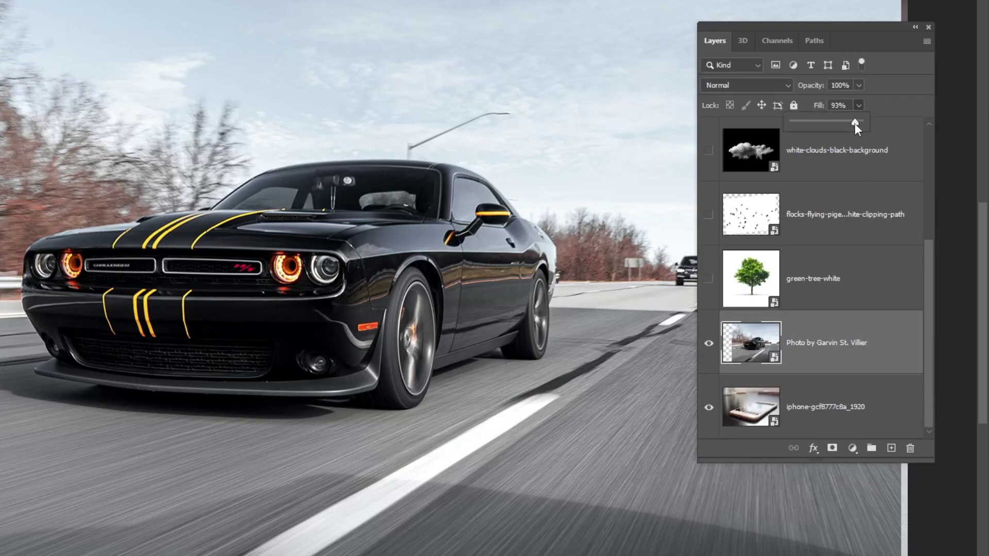
drag(822, 124, 818, 125)
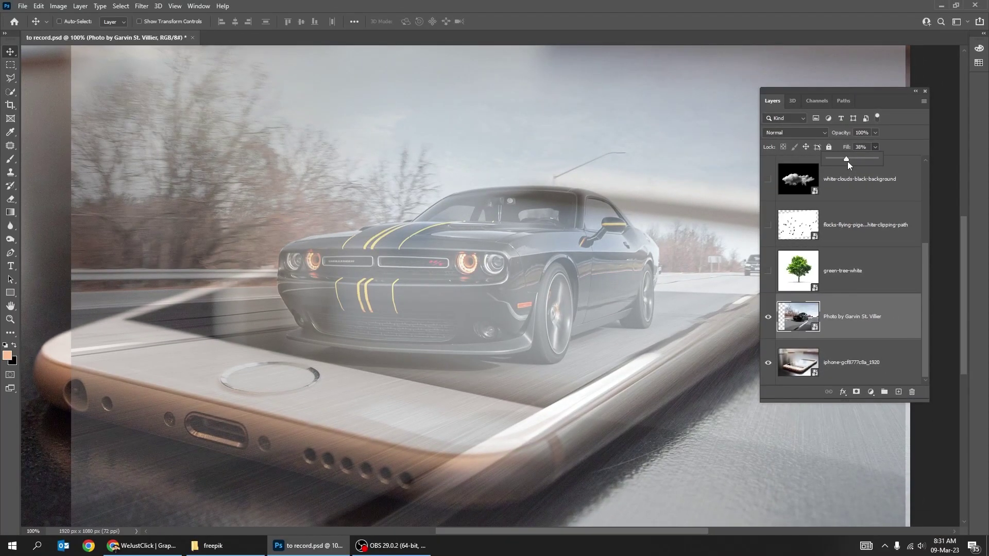
drag(848, 162, 885, 160)
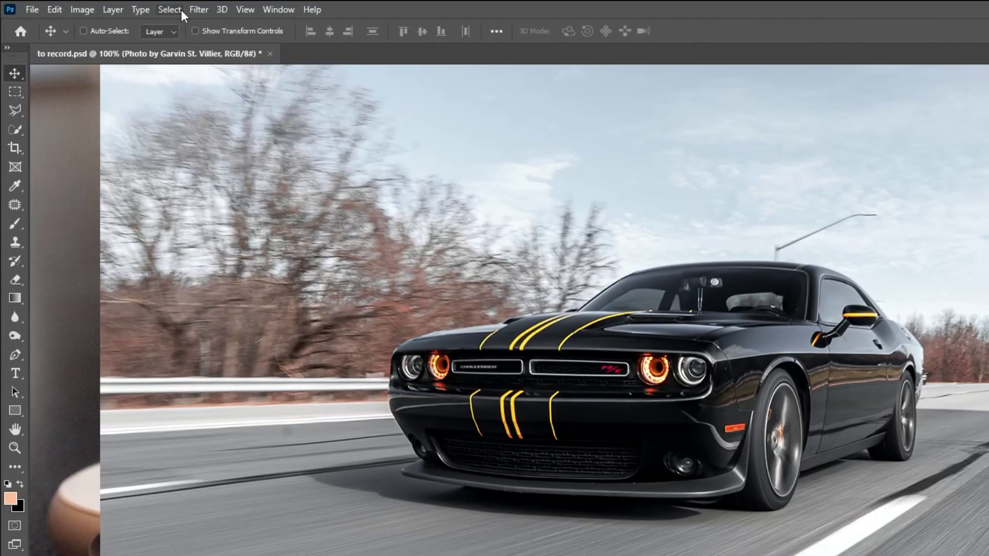
Select the car as subject, mask the layer to it, and hide the layer.
click(121, 5)
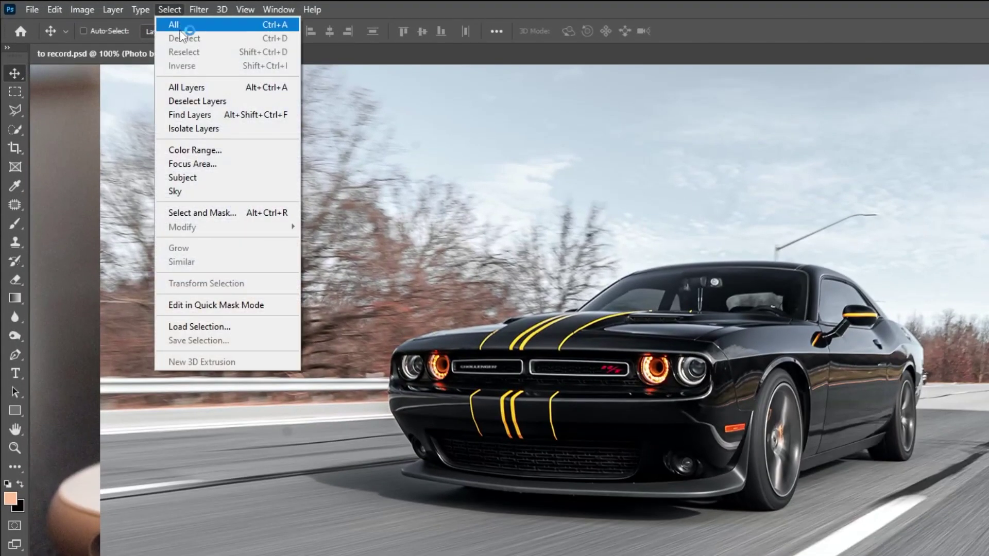
click(207, 178)
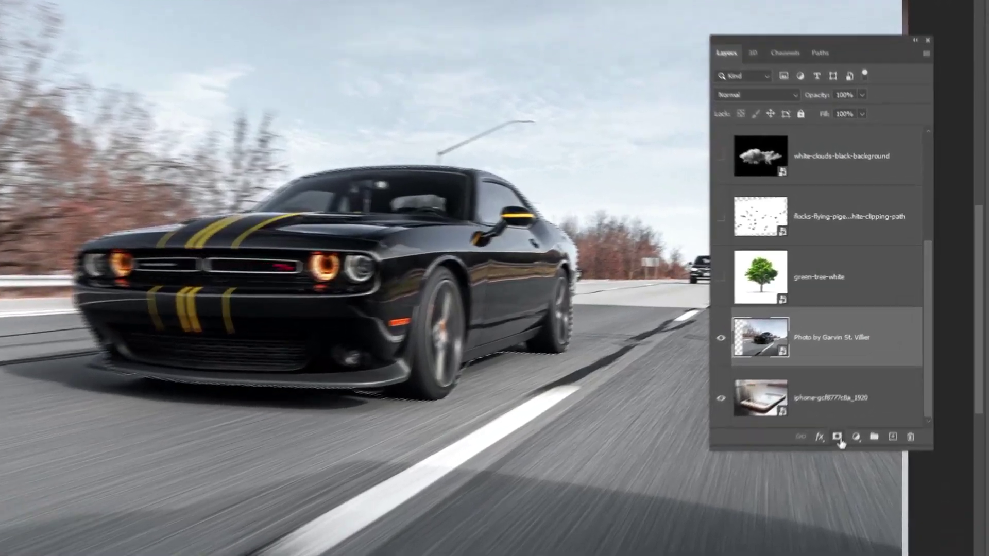
click(954, 439)
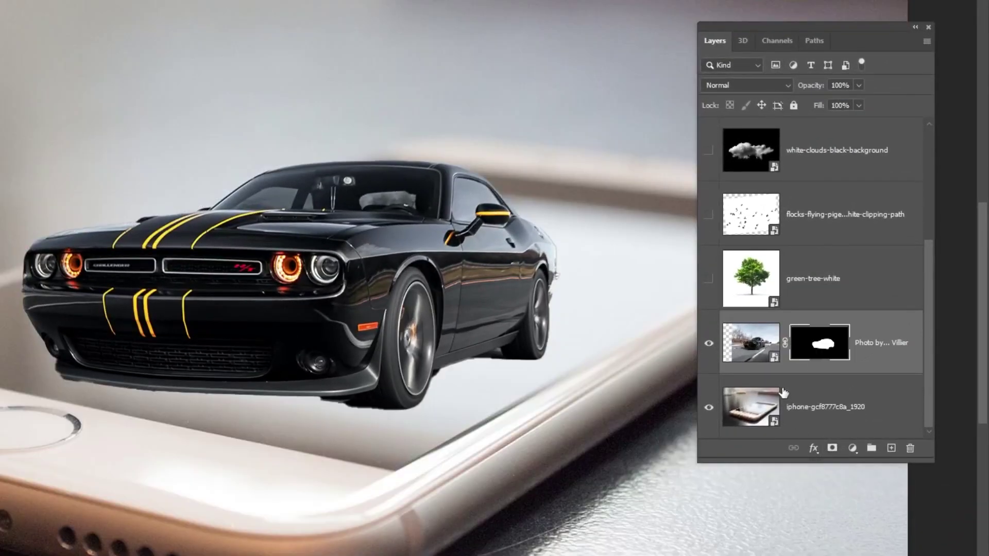
click(750, 342)
click(709, 343)
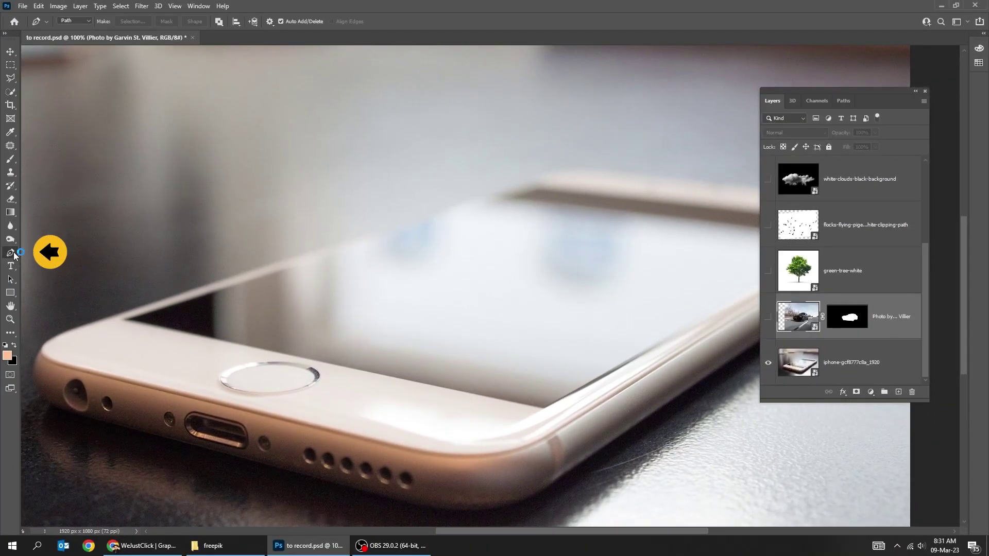
Trace the iPhone screen with a Pen path and make it a selection with no feathering.
key(Tab)
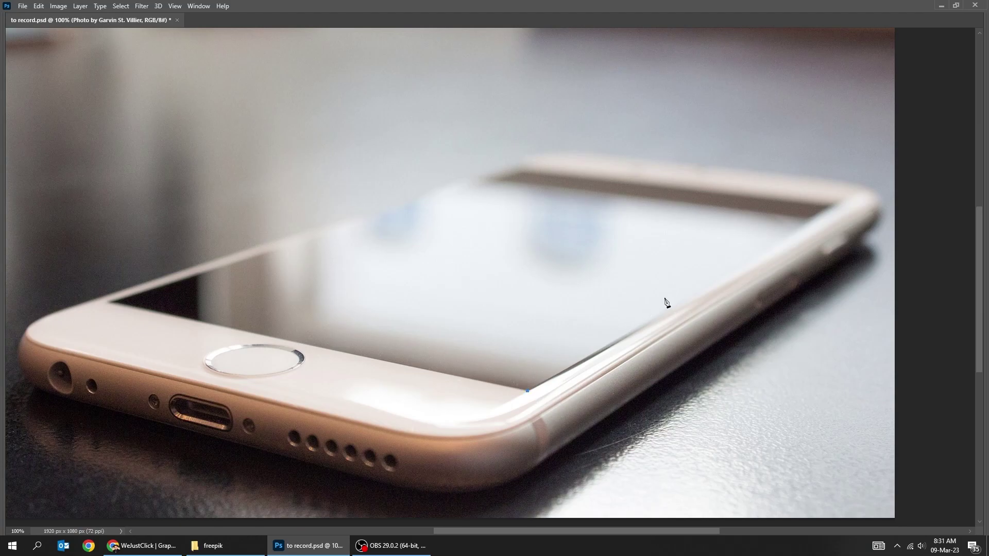
drag(834, 204, 872, 162)
click(528, 393)
key(Tab)
right_click(498, 323)
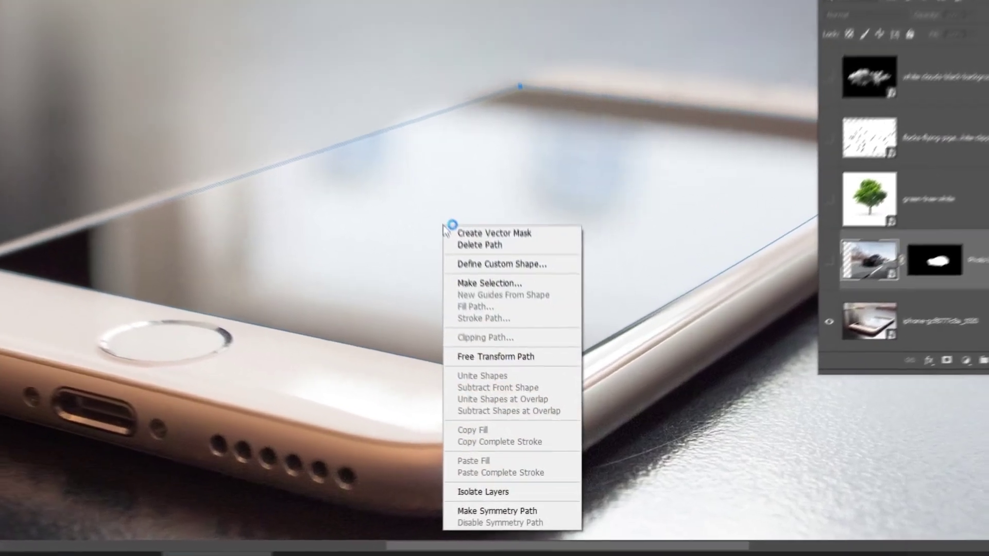
click(506, 332)
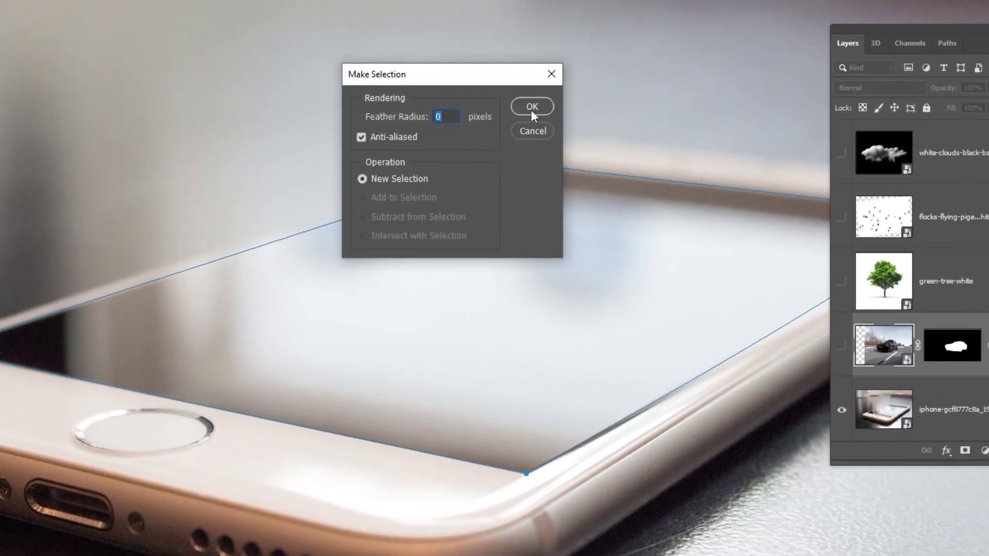
click(531, 108)
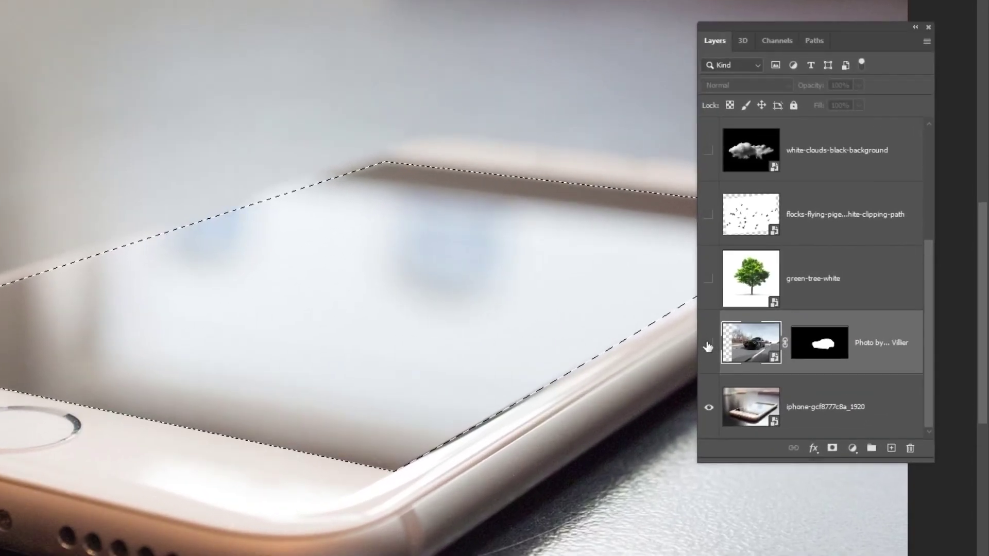
Show the car layer, reveal the road inside the screen selection on its mask, and deselect.
click(708, 346)
click(827, 344)
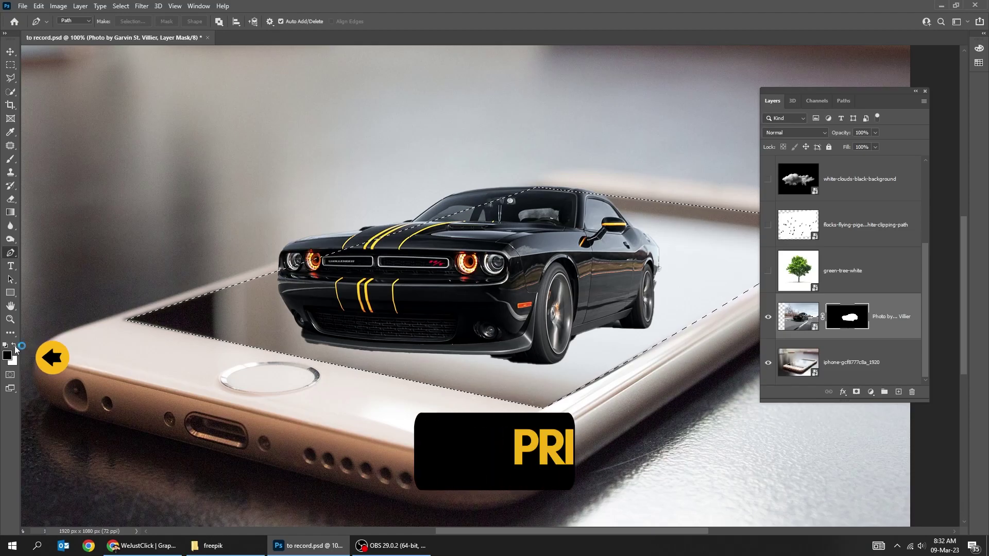
key(Delete)
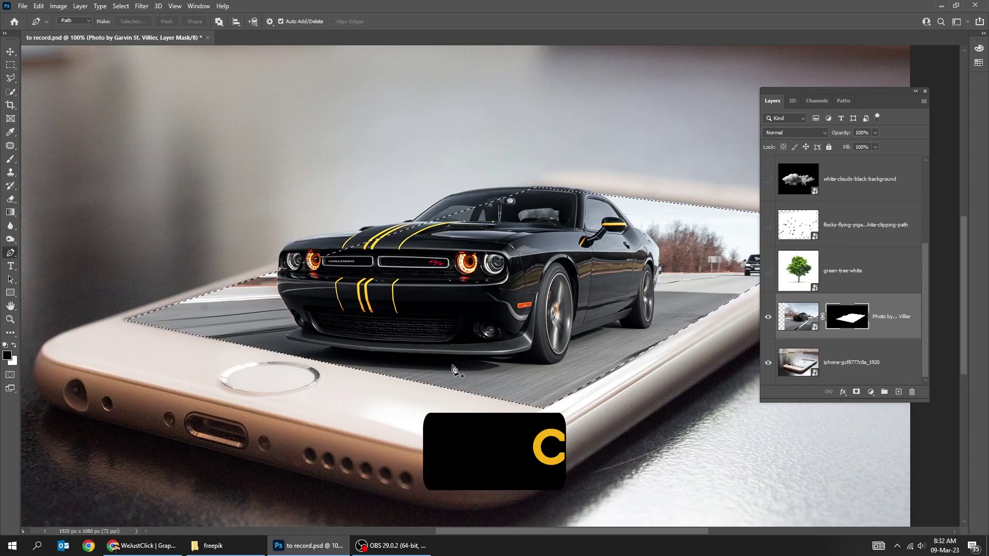
key(ctrl+d)
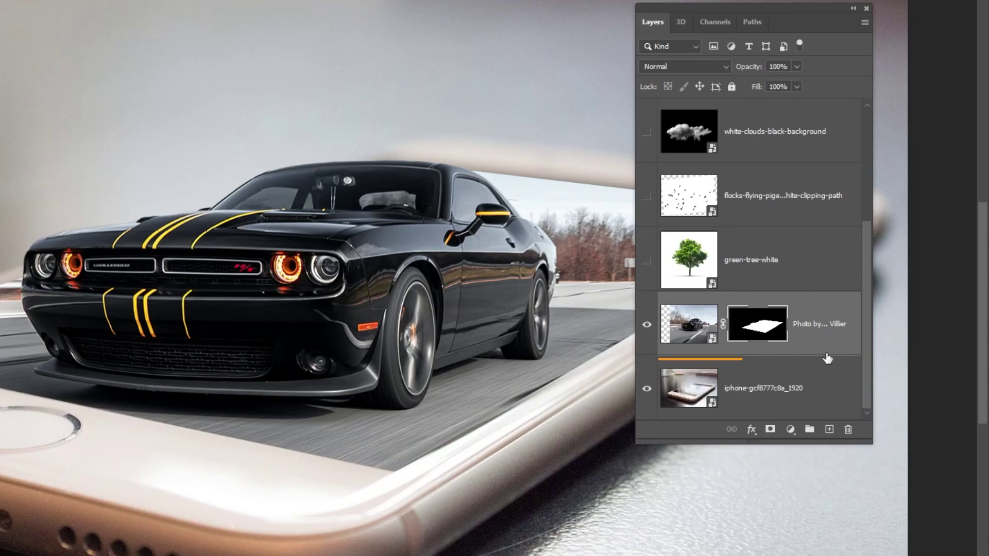
Add an Exposure adjustment at +0.25 above the iPhone photo.
click(786, 400)
click(789, 430)
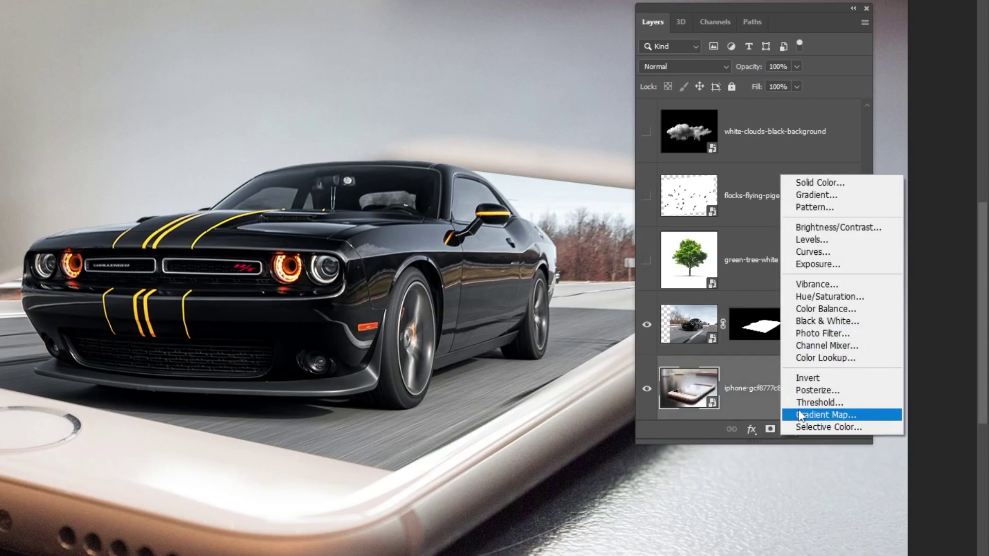
click(815, 264)
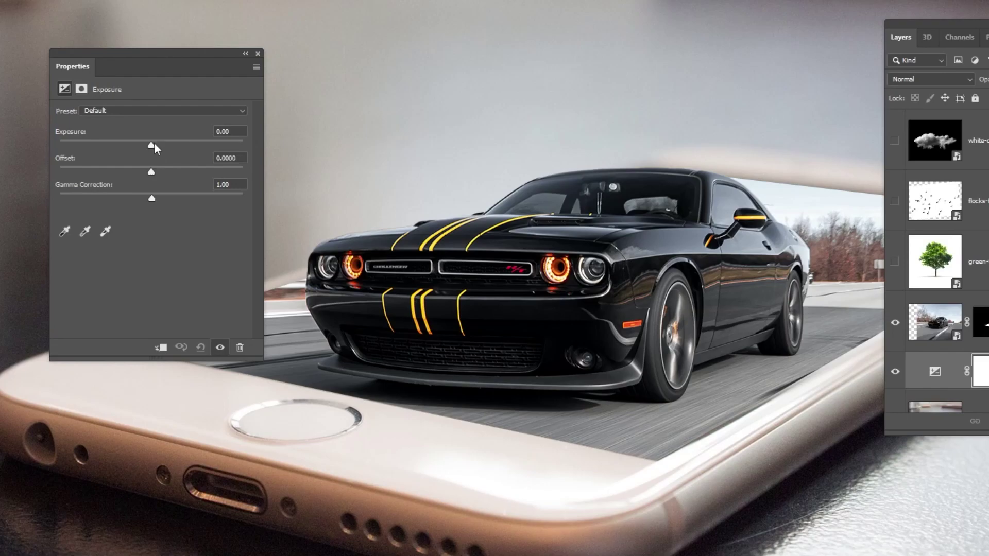
drag(153, 143, 155, 142)
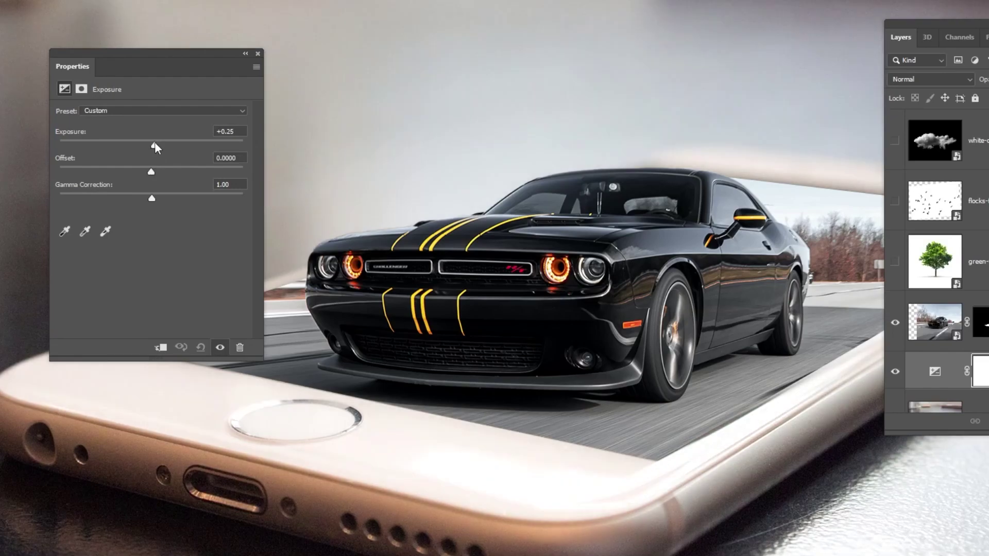
click(257, 54)
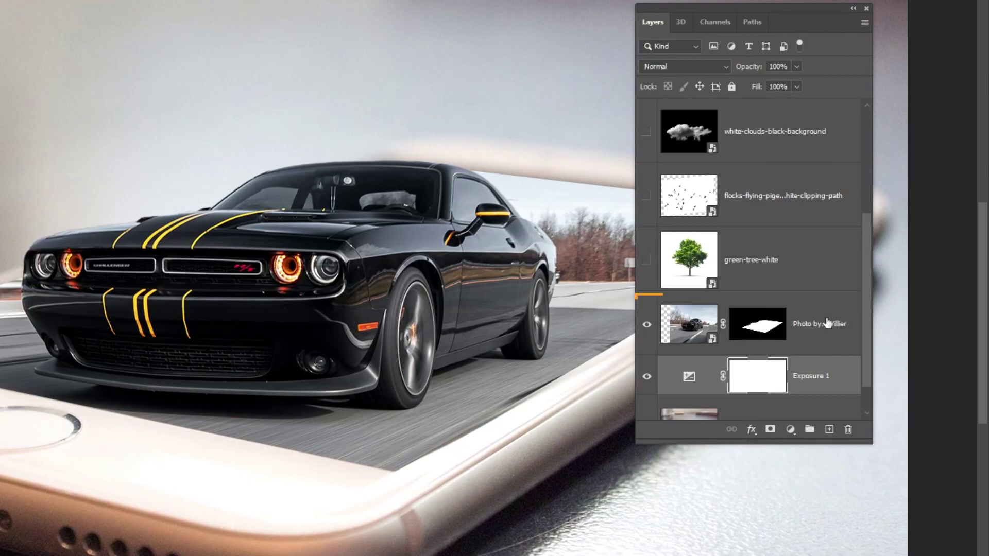
Add a second Exposure adjustment clipped to the car layer at +1.53.
click(828, 323)
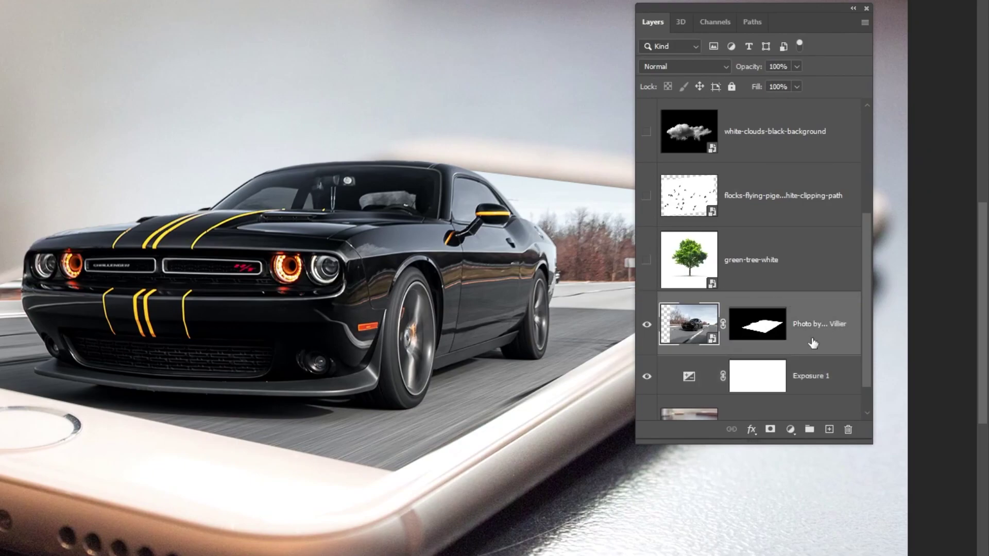
click(790, 429)
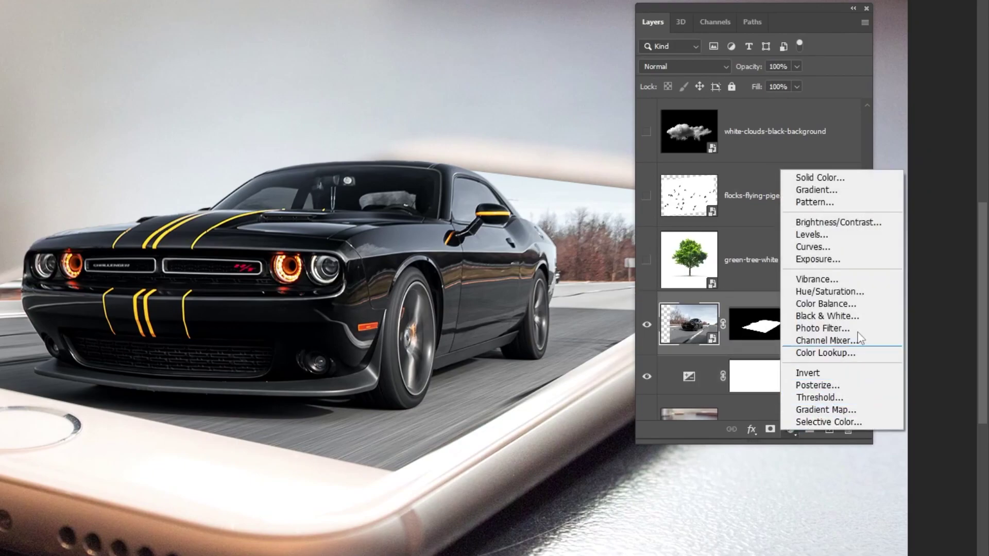
click(852, 265)
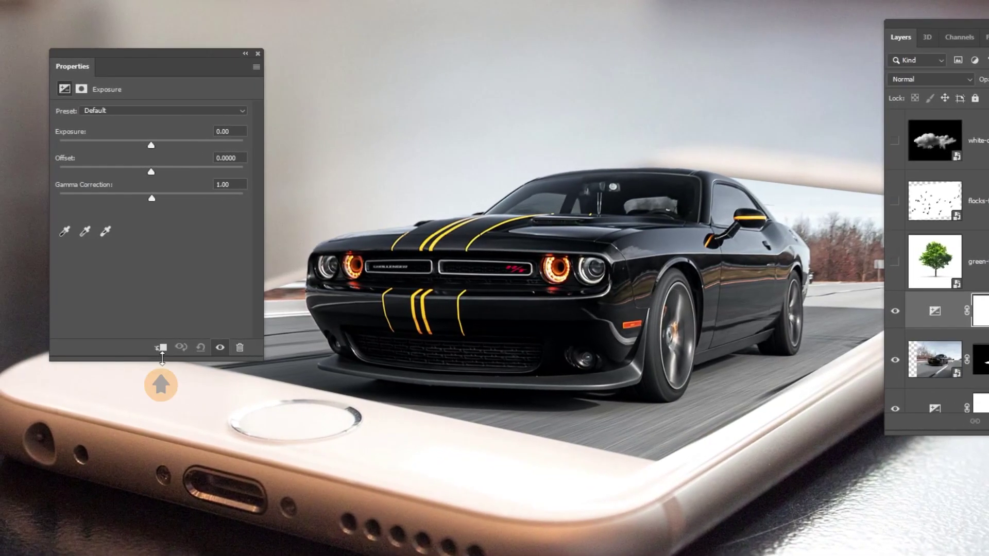
click(162, 348)
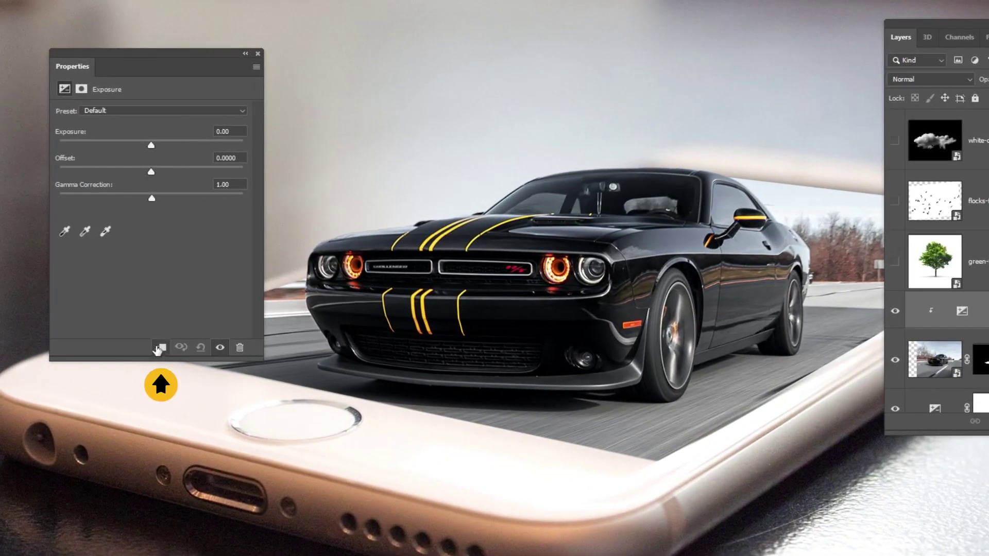
drag(153, 144, 173, 153)
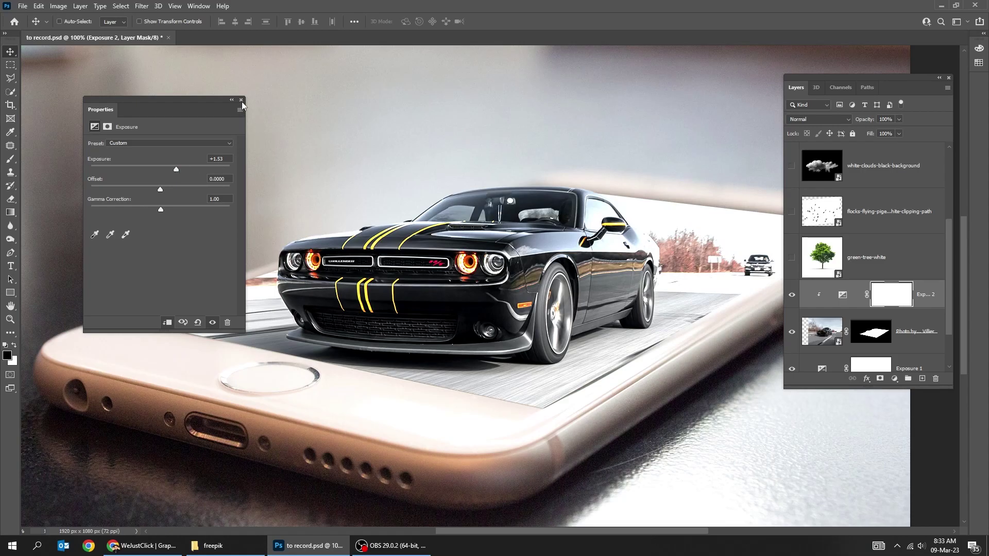
click(240, 100)
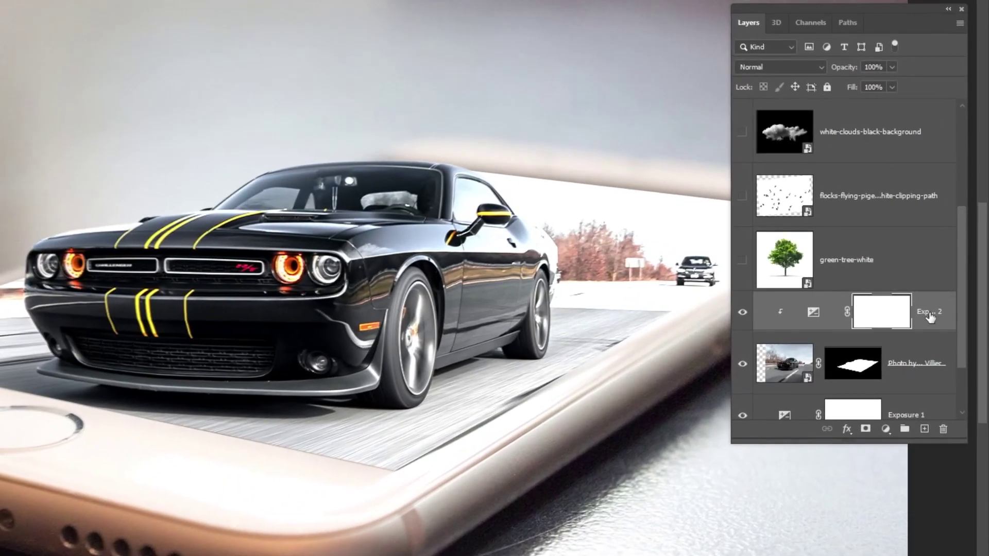
Add a third Exposure adjustment clipped to the car layer, darkened to -1.33.
click(885, 431)
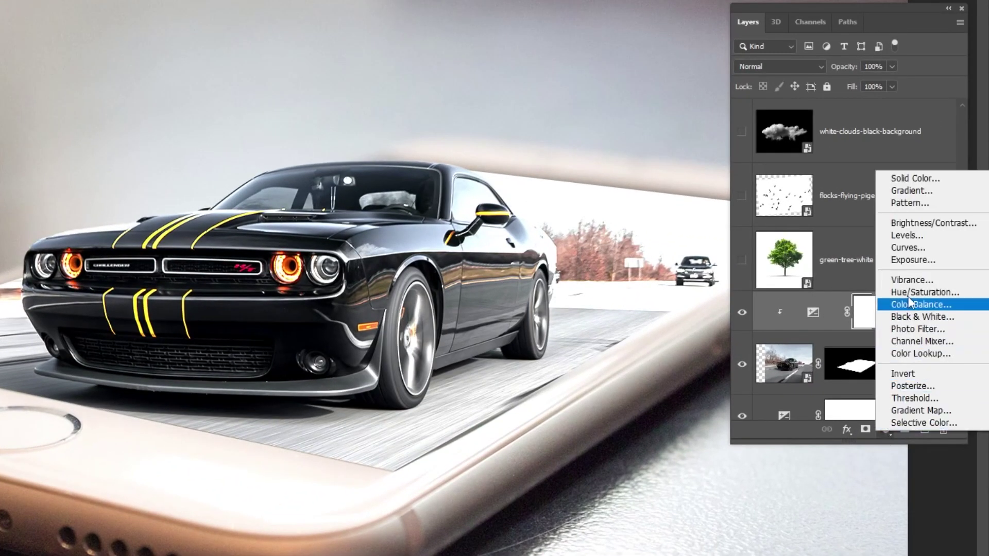
click(924, 264)
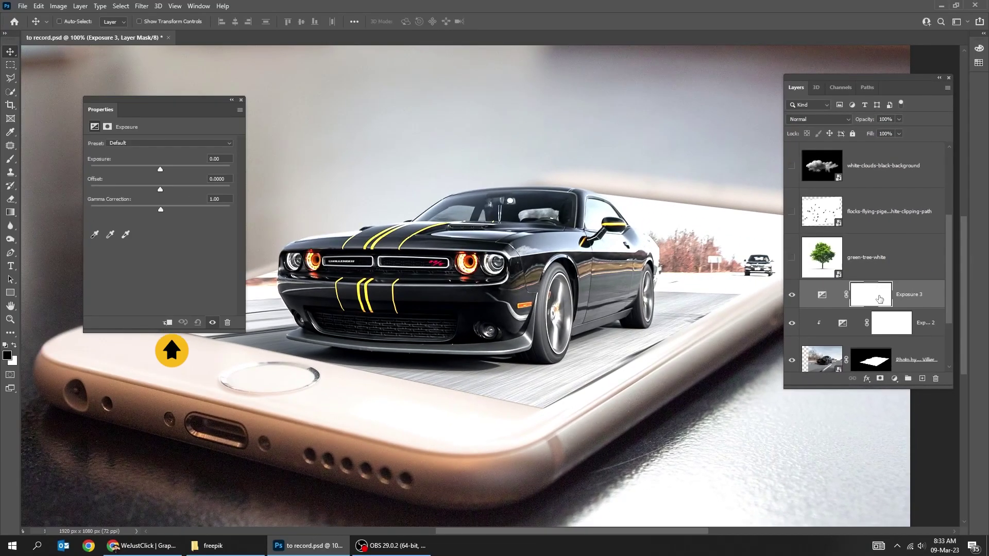
click(167, 323)
drag(162, 171, 149, 170)
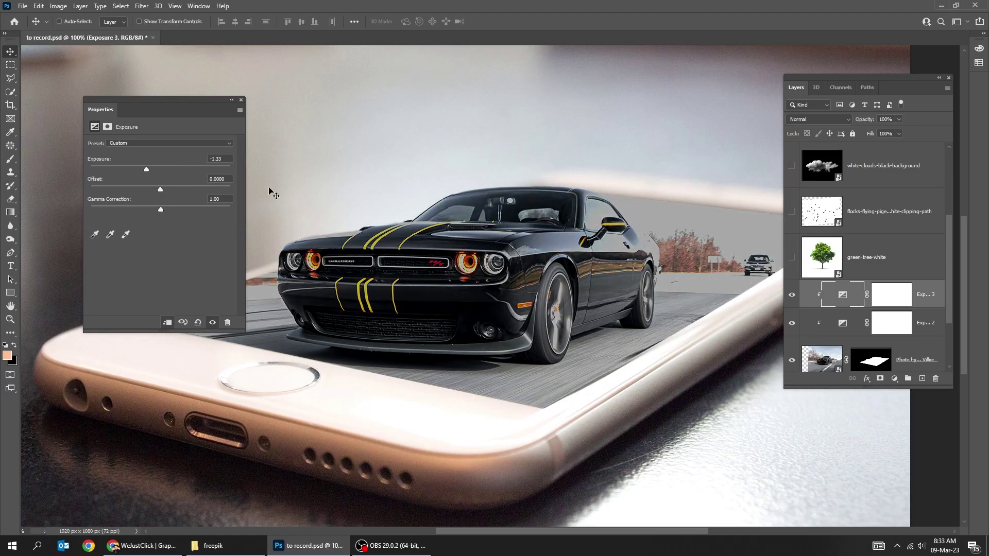
Invert the Exposure 3 mask to black and pick the Brush tool.
click(888, 298)
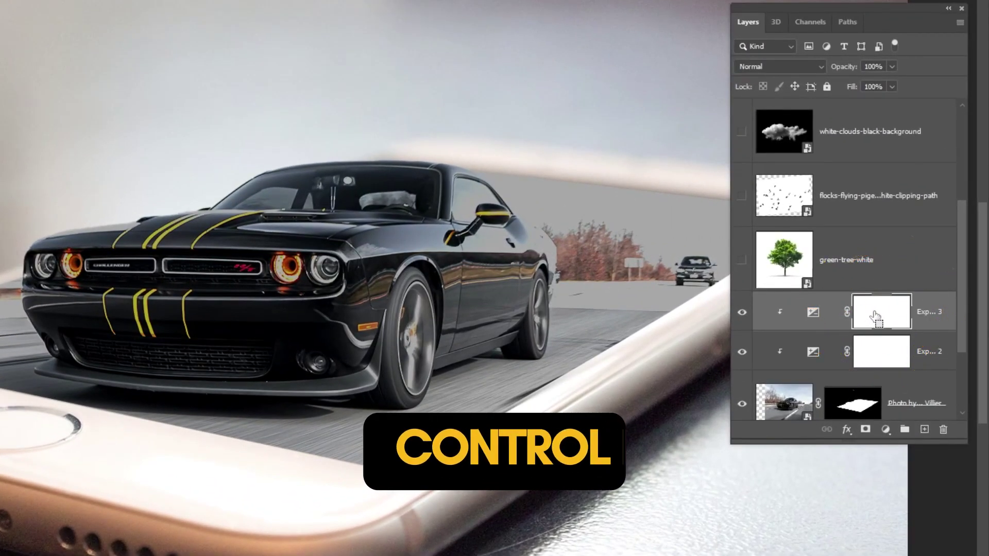
key(ctrl+i)
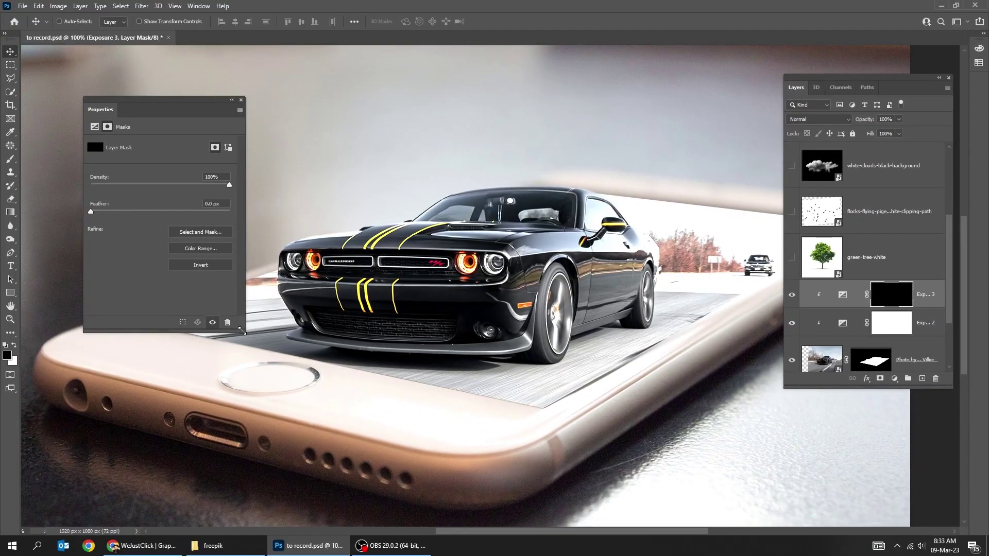
drag(246, 332, 210, 261)
drag(171, 121, 151, 101)
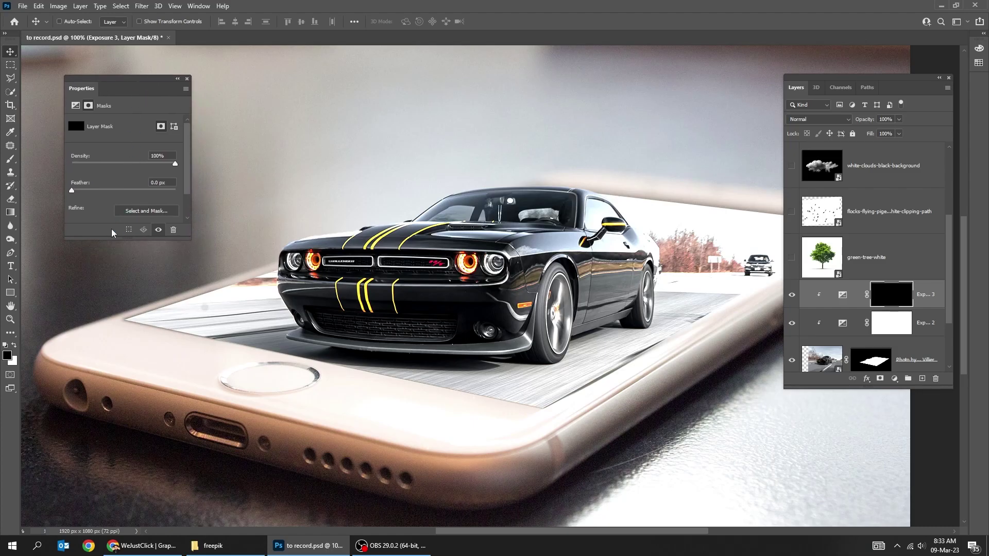
click(7, 160)
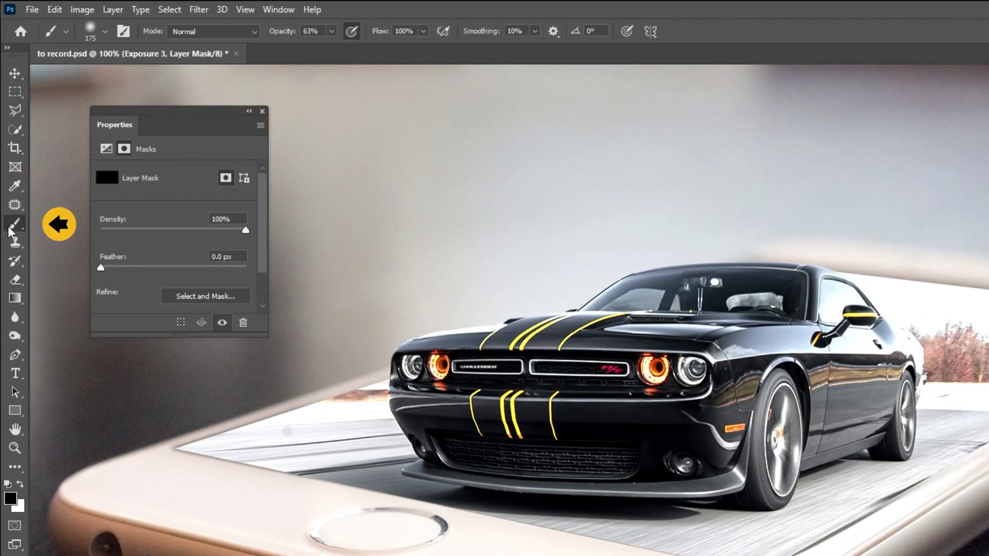
With a 105 px white brush, paint Exposure 3's mask along the road under the car.
click(103, 31)
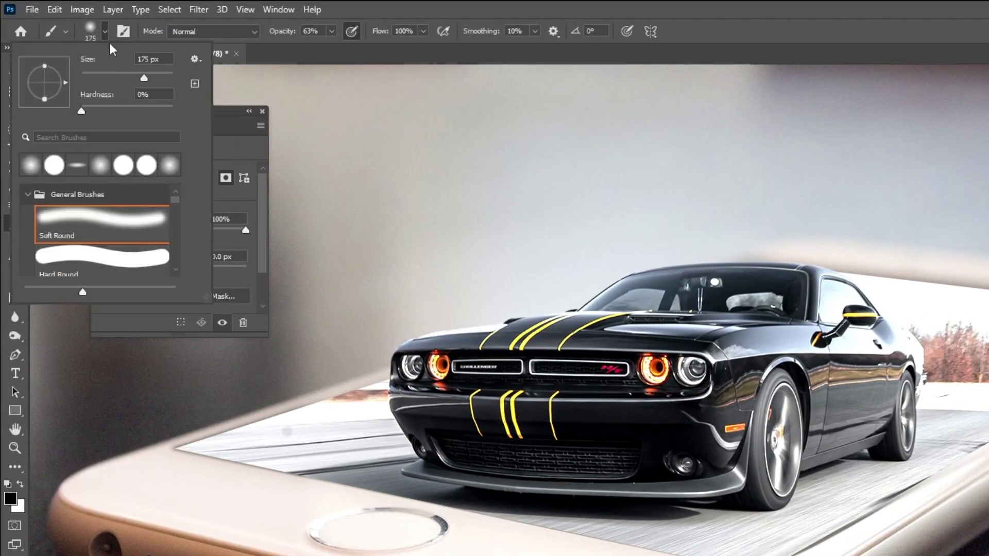
drag(146, 73, 130, 75)
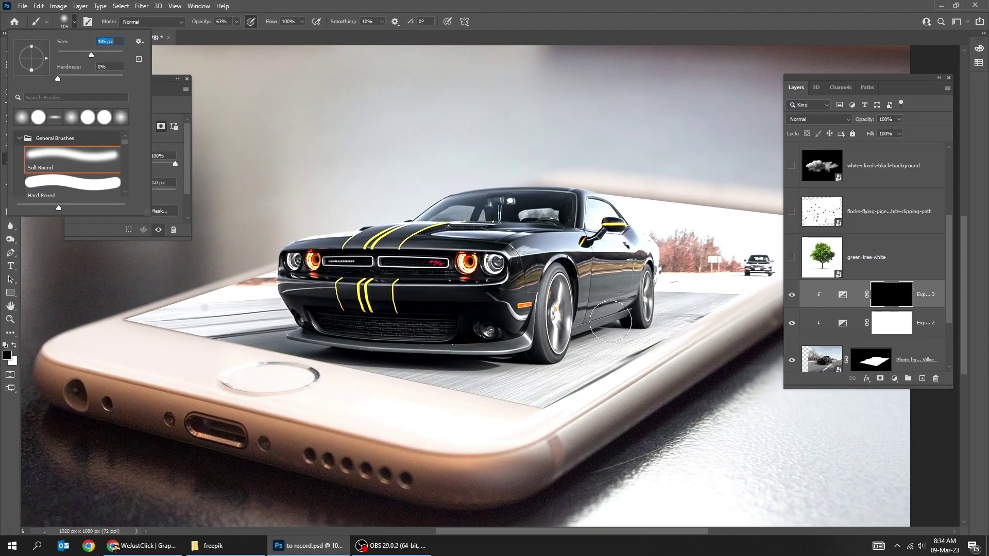
key(Return)
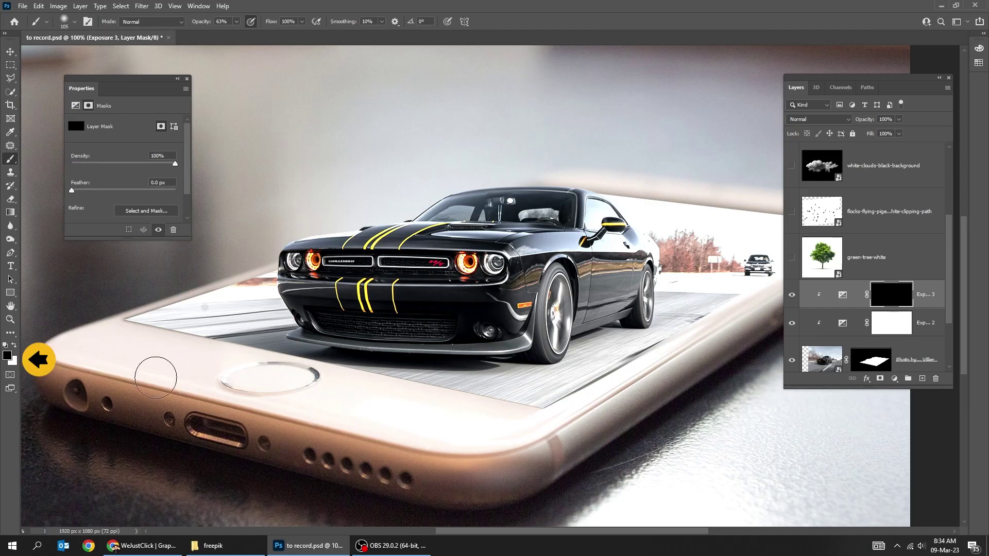
click(13, 345)
mouse_move(607, 348)
mouse_down()
mouse_move(570, 353)
mouse_move(626, 342)
mouse_move(556, 380)
mouse_move(572, 363)
mouse_up()
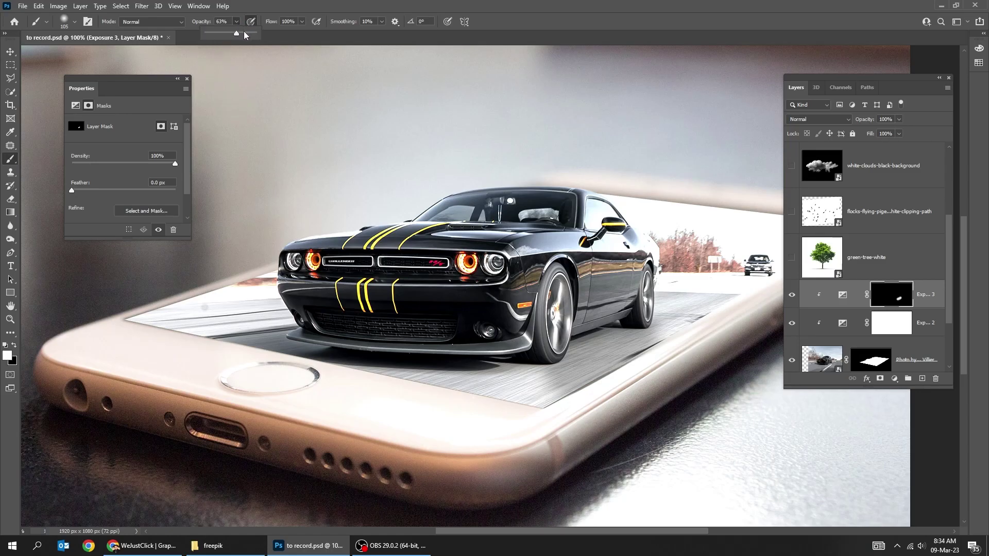
mouse_move(622, 302)
mouse_down()
mouse_move(552, 354)
mouse_move(464, 360)
mouse_move(199, 304)
mouse_move(207, 329)
mouse_move(613, 407)
mouse_move(564, 375)
mouse_move(536, 403)
mouse_move(322, 345)
mouse_up()
key(bracketright)
key(bracketright)
key(bracketright)
key(bracketright)
Lower Exposure 3 to -2.77 and paint more shadow from front bumper to tire.
click(841, 295)
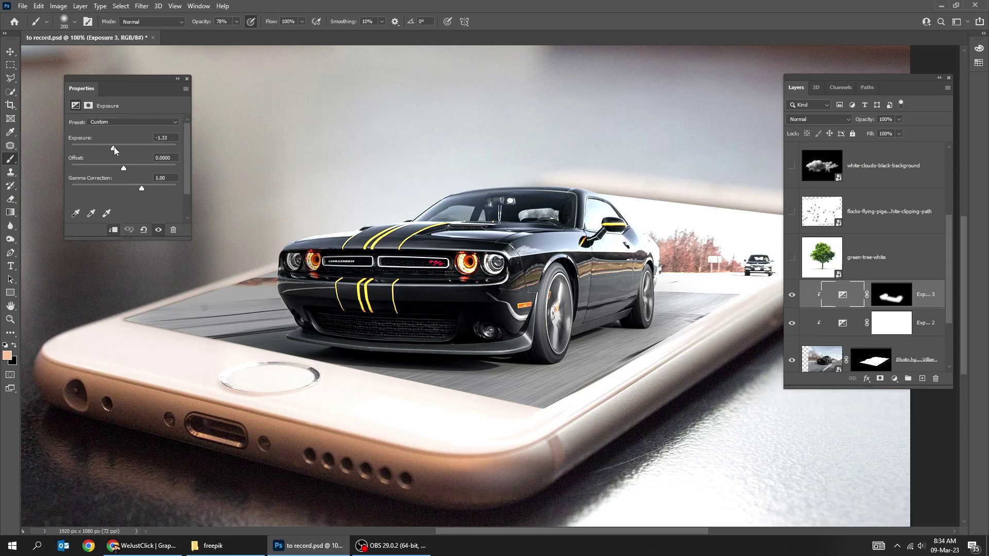
drag(115, 150, 104, 151)
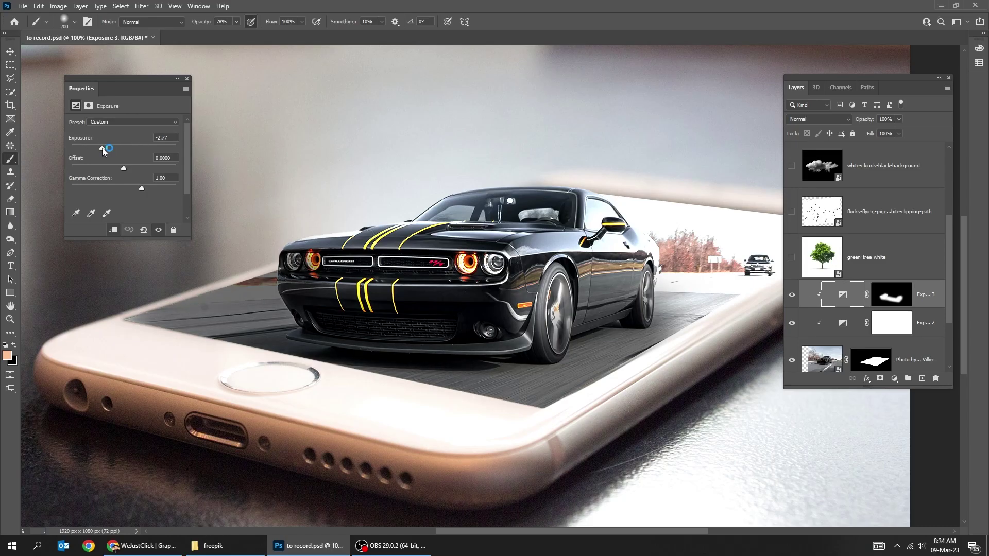
click(891, 295)
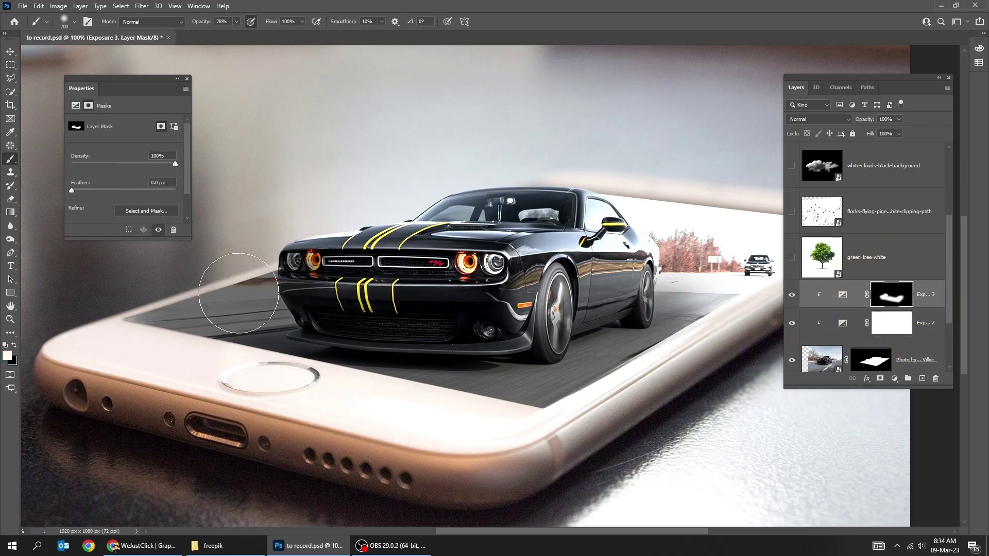
mouse_move(304, 337)
mouse_down()
mouse_move(432, 377)
mouse_move(585, 371)
mouse_up()
click(187, 79)
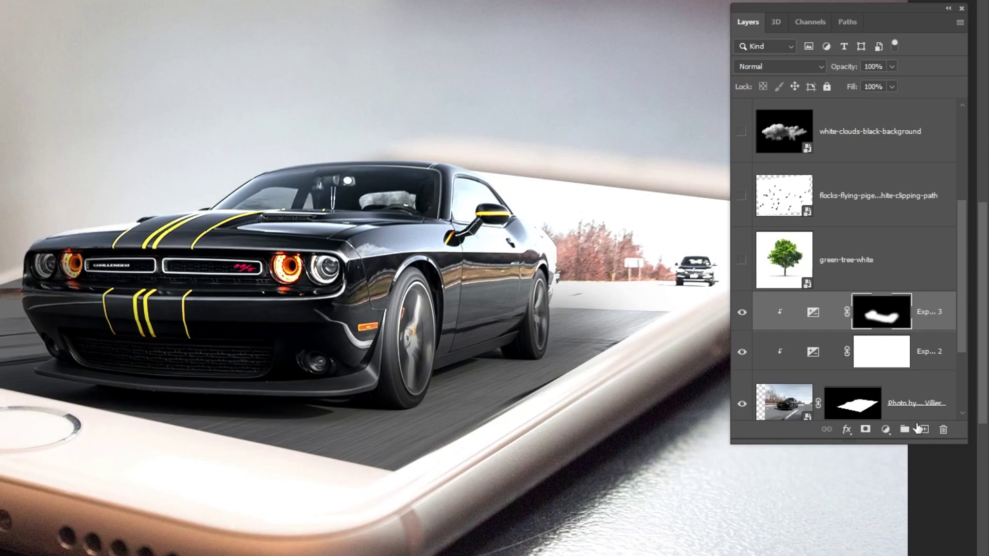
On a new layer, paint a 500 px soft black dab below the car's front.
click(919, 428)
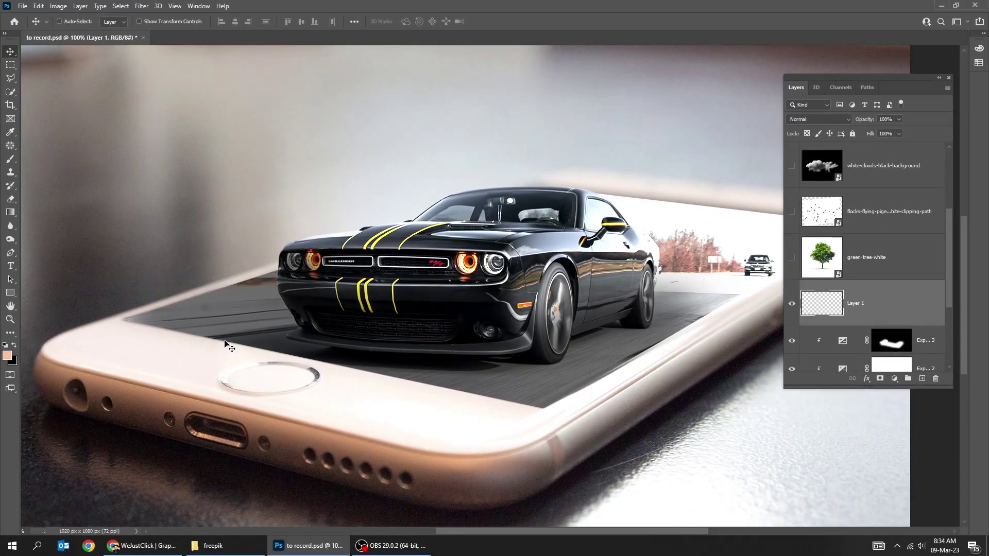
click(13, 346)
key(b)
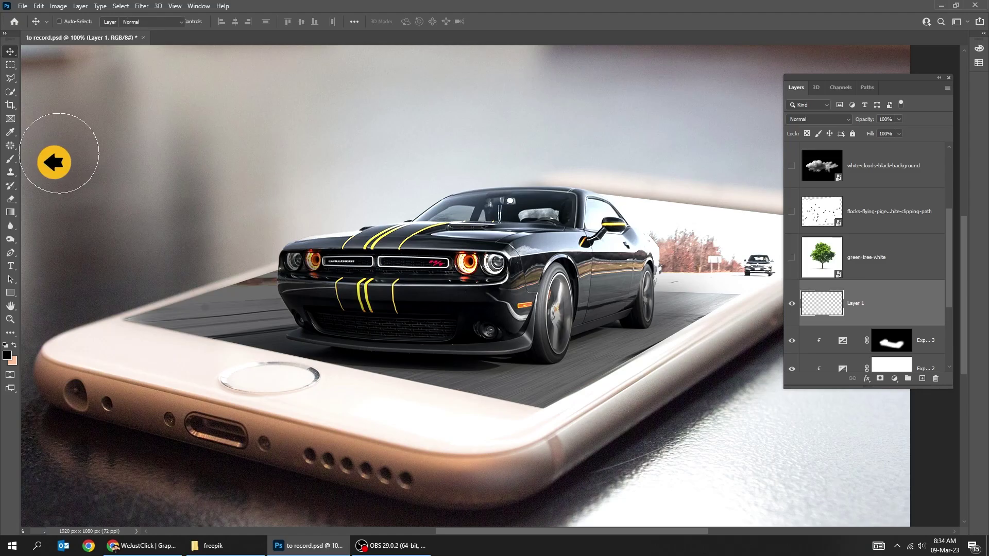
key(bracketright)
key(bracketright)
key(bracketright)
key(bracketright)
key(bracketright)
key(bracketright)
key(bracketright)
key(bracketright)
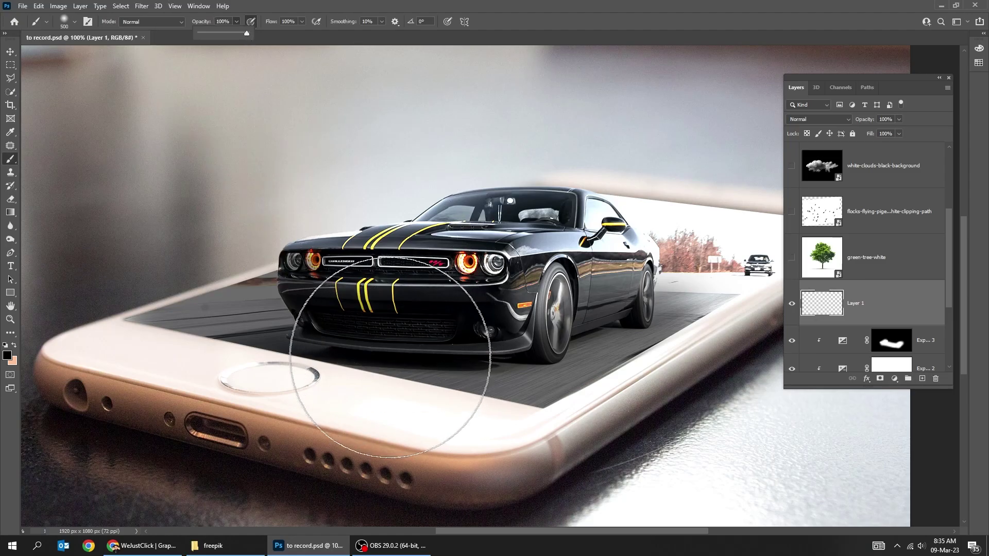
click(355, 363)
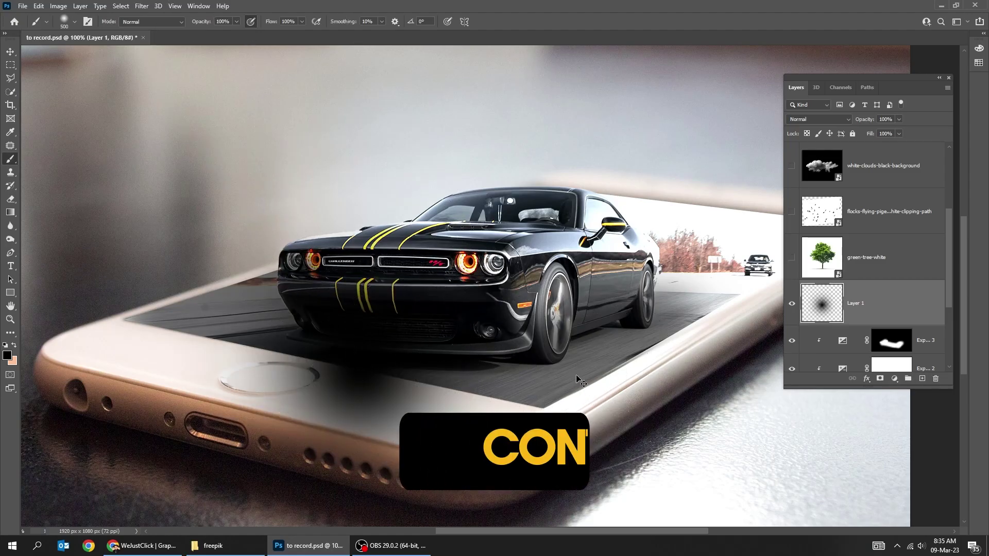
Free-transform the dab to 42.93% height, moving, widening and tilting it under the car.
key(ctrl+t)
drag(360, 157, 361, 266)
drag(391, 351, 389, 370)
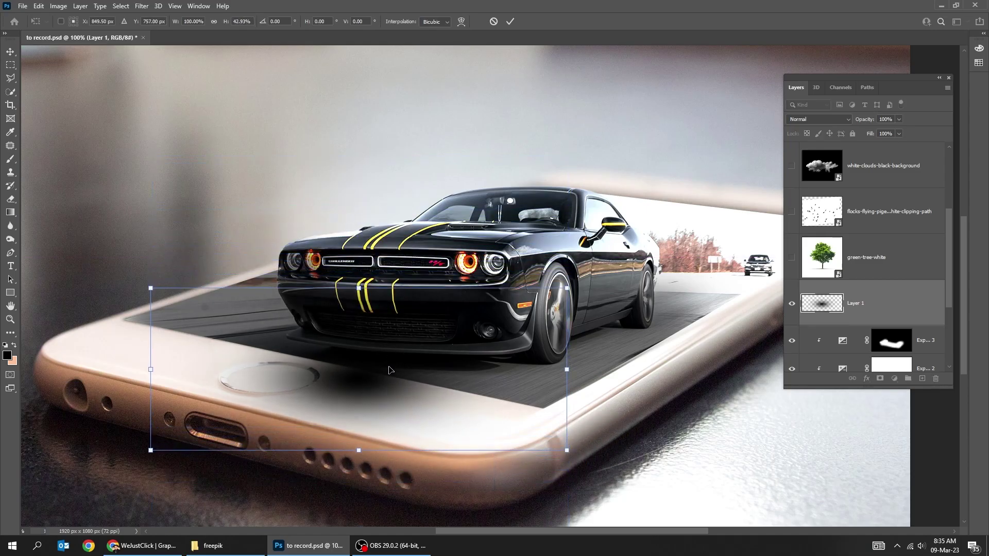
drag(572, 374, 705, 406)
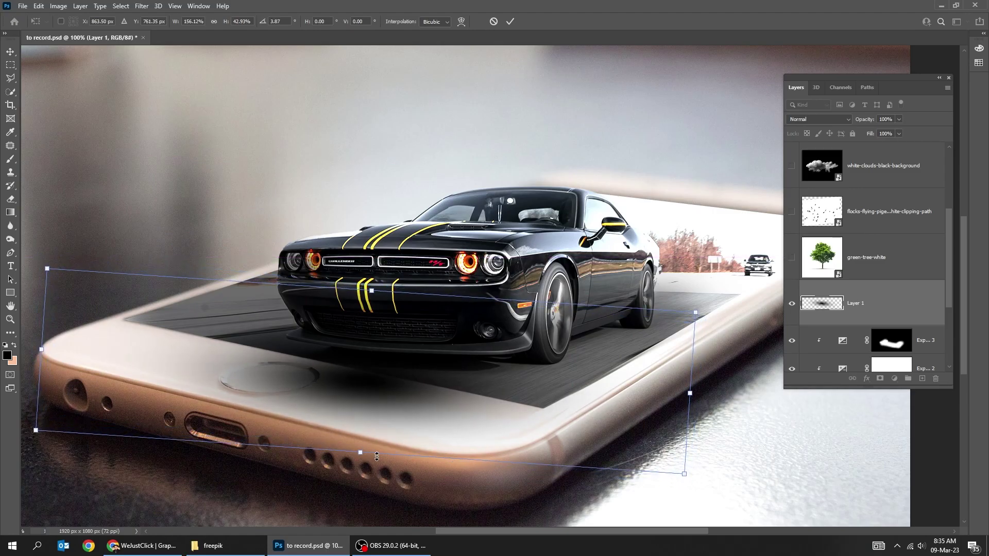
Flatten the shadow further, apply the transform, and nudge it under the car.
drag(364, 450, 365, 439)
key(Return)
drag(482, 404, 501, 410)
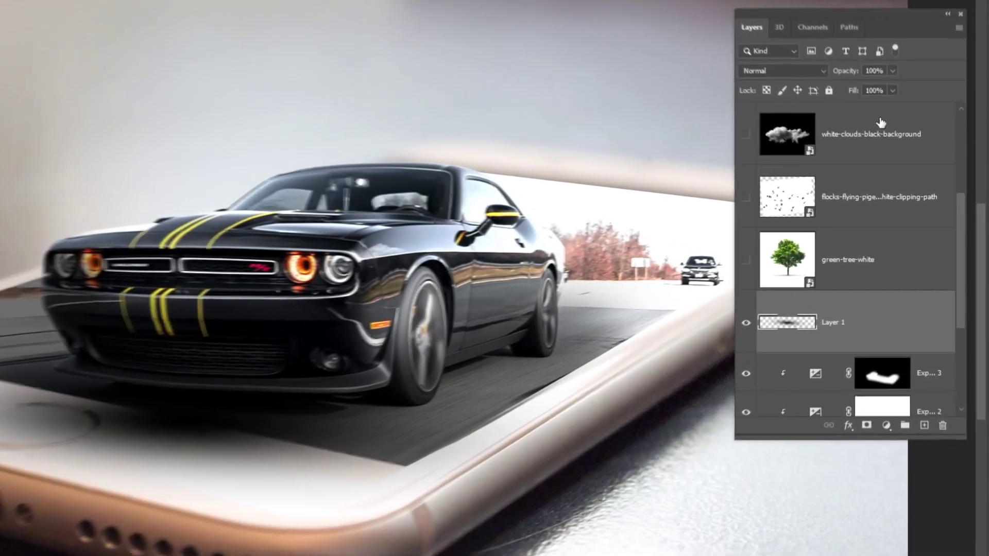
Lower Layer 1's fill to 76%, compare it on and off, and select the road photo layer.
click(899, 134)
mouse_move(879, 102)
mouse_down()
mouse_move(868, 105)
mouse_move(877, 106)
mouse_up()
click(741, 325)
click(742, 325)
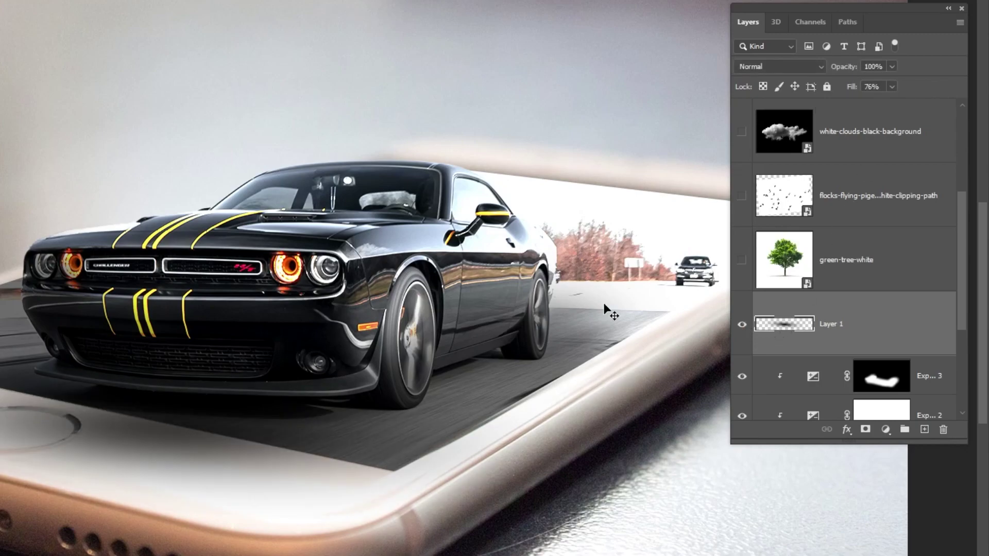
scroll(927, 355, down, 2)
click(791, 350)
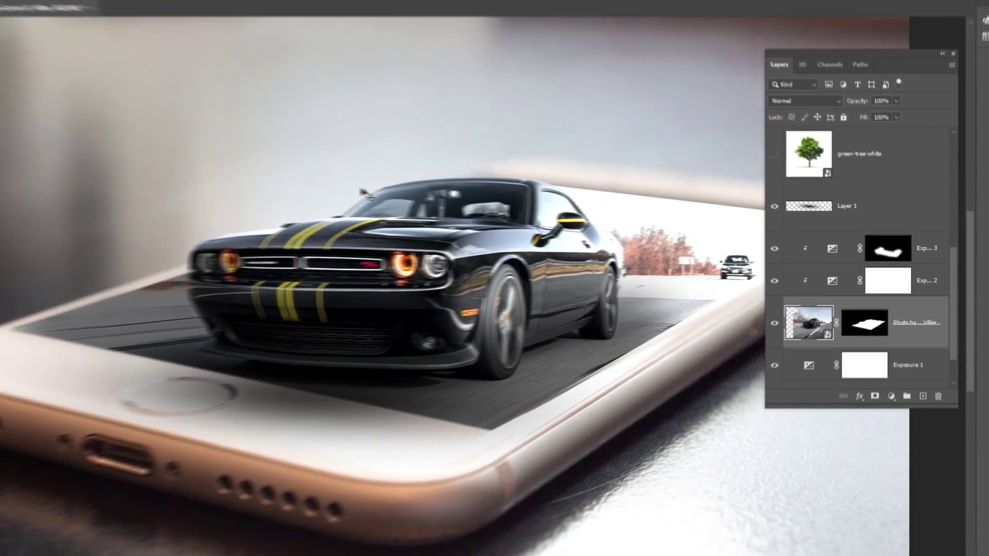
key(Tab)
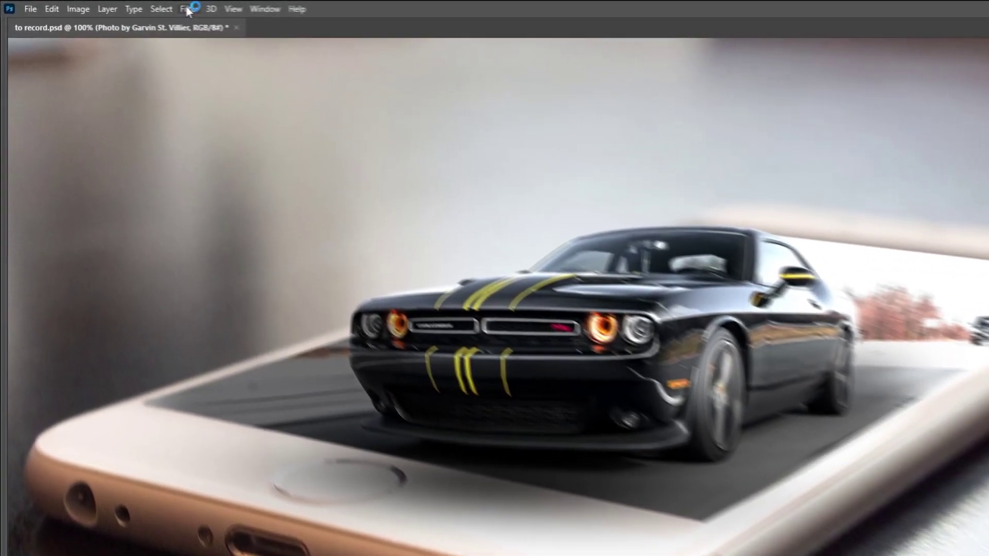
Apply Field Blur to the road photo with 0 px pins keeping the car sharp.
click(141, 7)
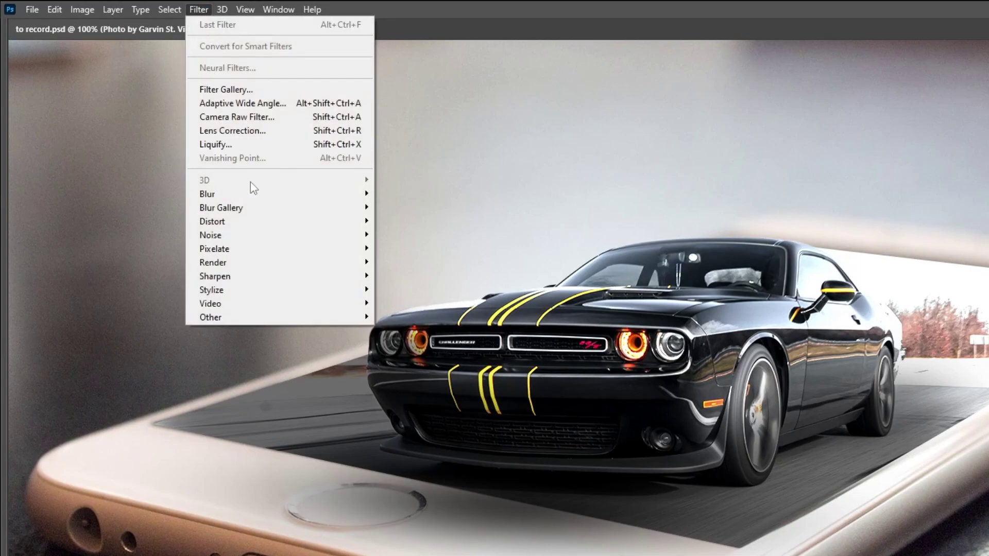
mouse_move(302, 209)
click(407, 206)
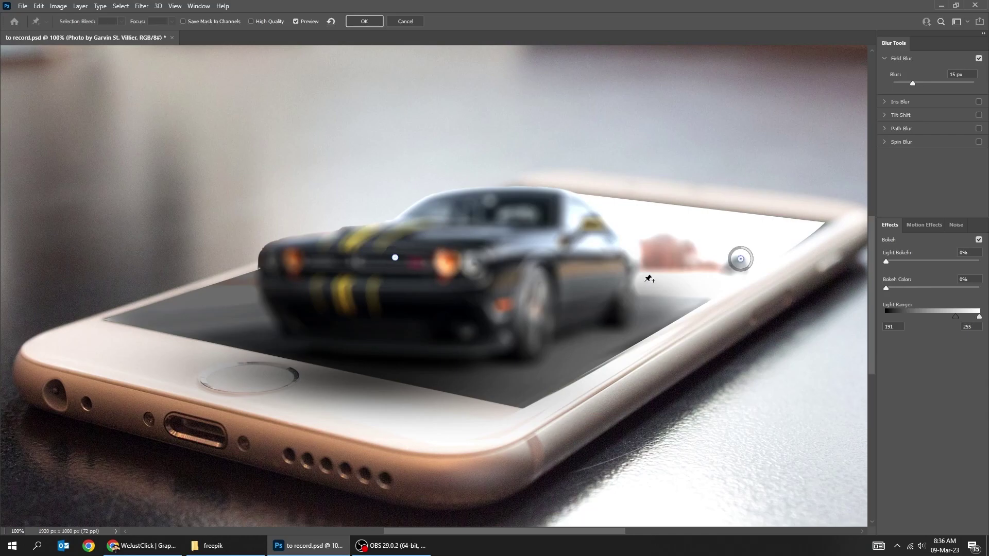
drag(636, 282, 630, 264)
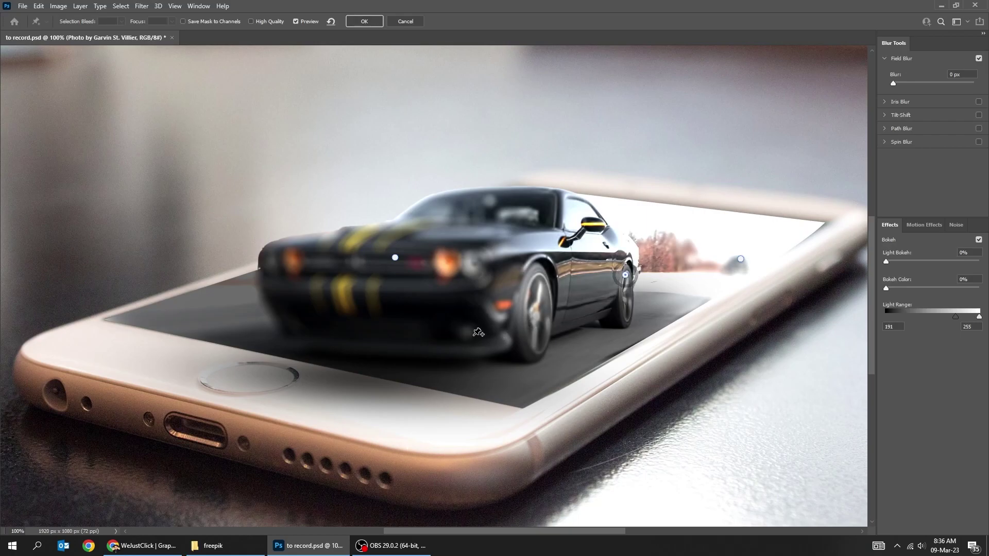
drag(435, 319, 426, 307)
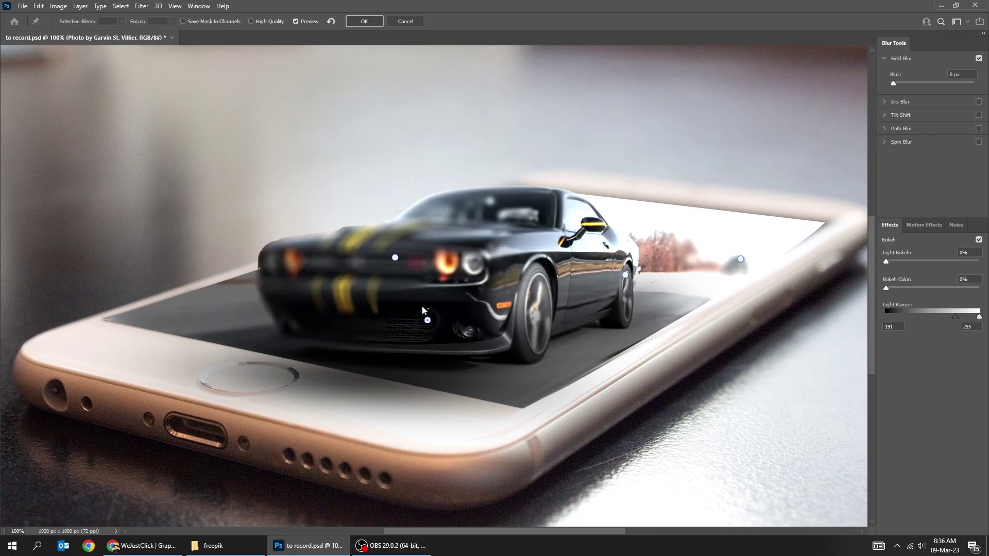
click(292, 264)
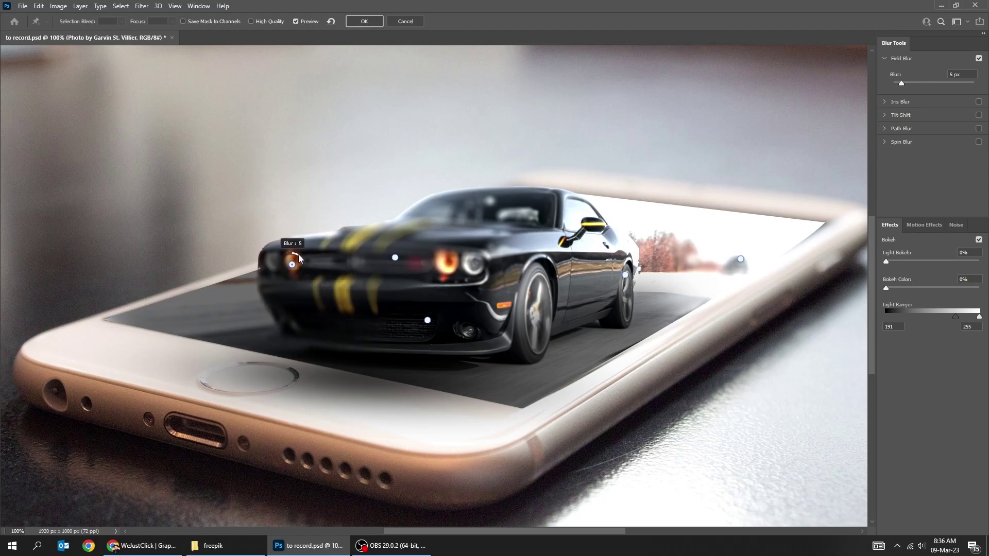
click(395, 256)
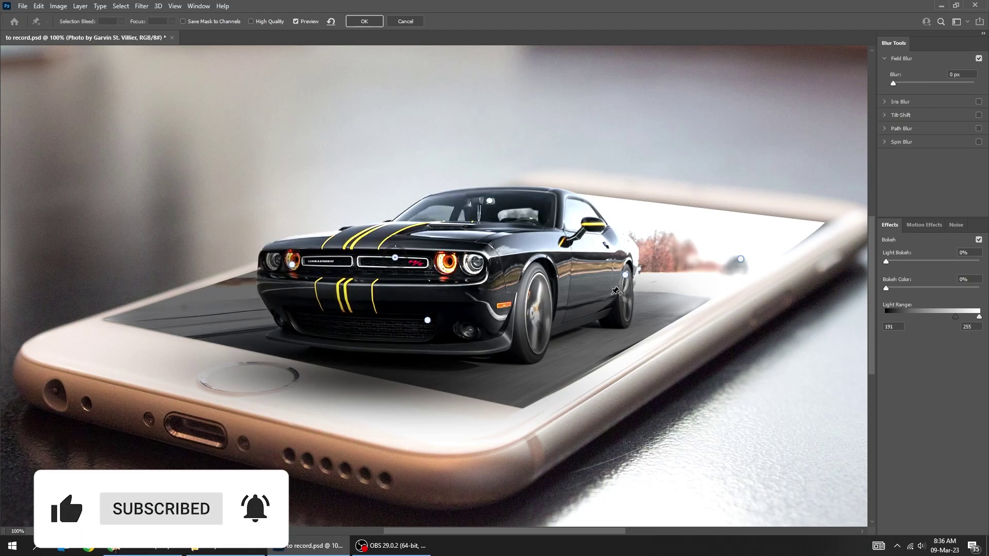
Blur the distant road pins to 10 px and 6 px and apply the Field Blur.
drag(741, 259, 681, 252)
click(674, 296)
drag(684, 297, 663, 278)
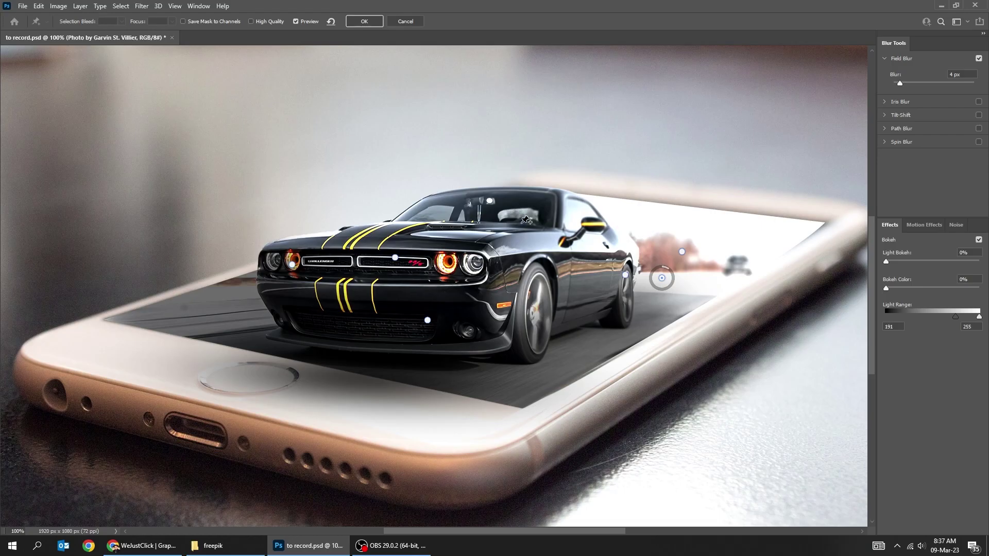
click(362, 21)
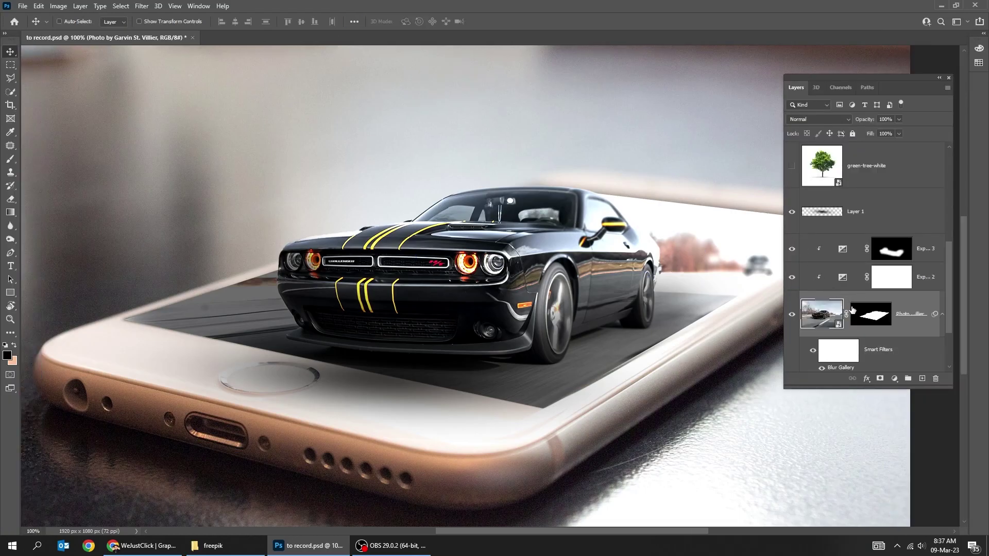
Compare the blur on and off, show and select the green tree layer, and save.
click(812, 350)
click(812, 351)
scroll(870, 247, up, 2)
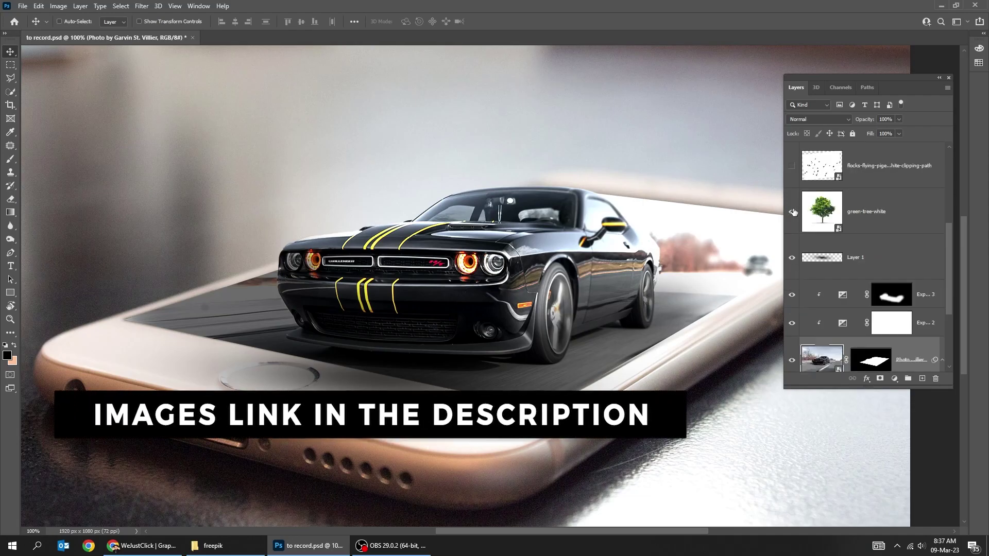
click(792, 212)
click(819, 213)
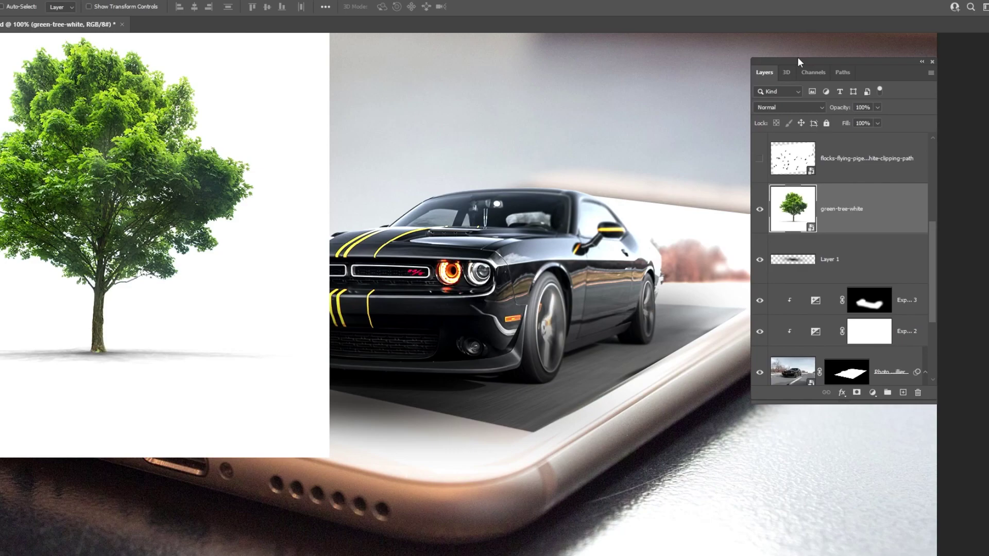
key(ctrl+s)
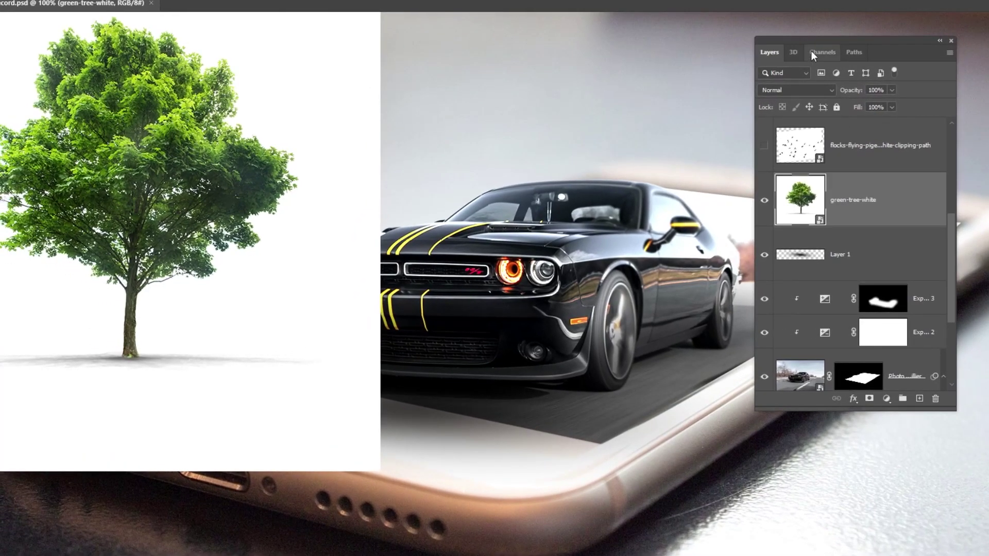
Compare the Red, Green and Blue channels of the tree, ending on Blue alone.
click(819, 52)
click(763, 115)
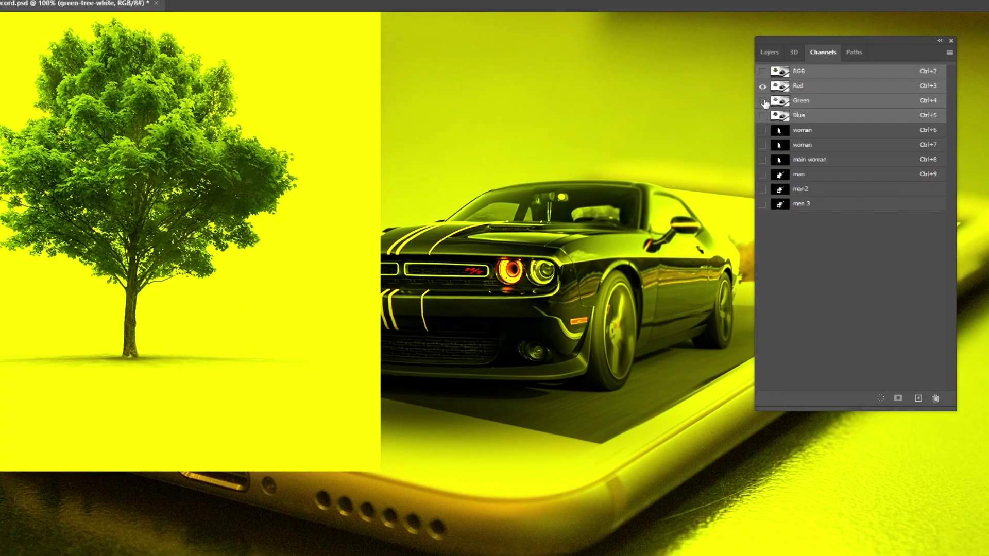
click(763, 101)
click(809, 86)
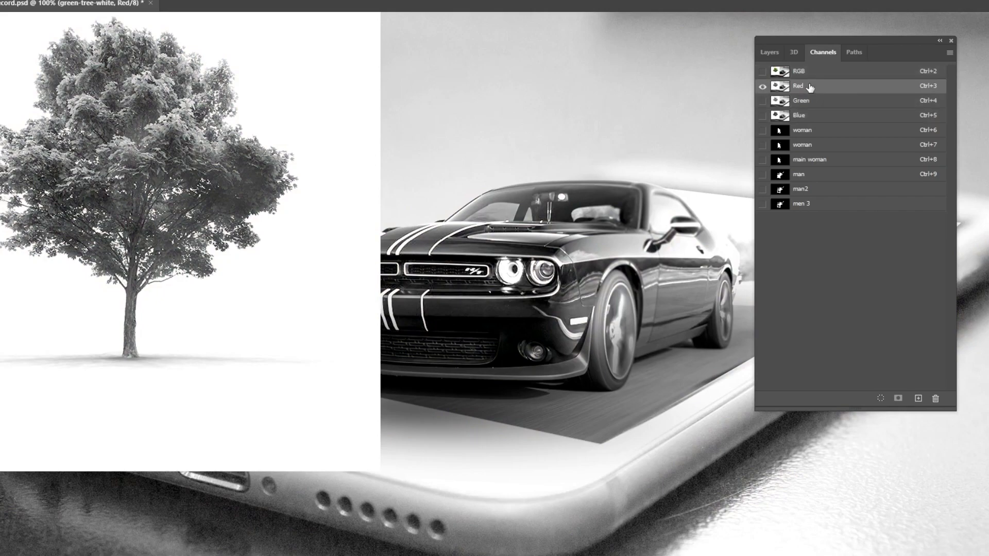
click(763, 100)
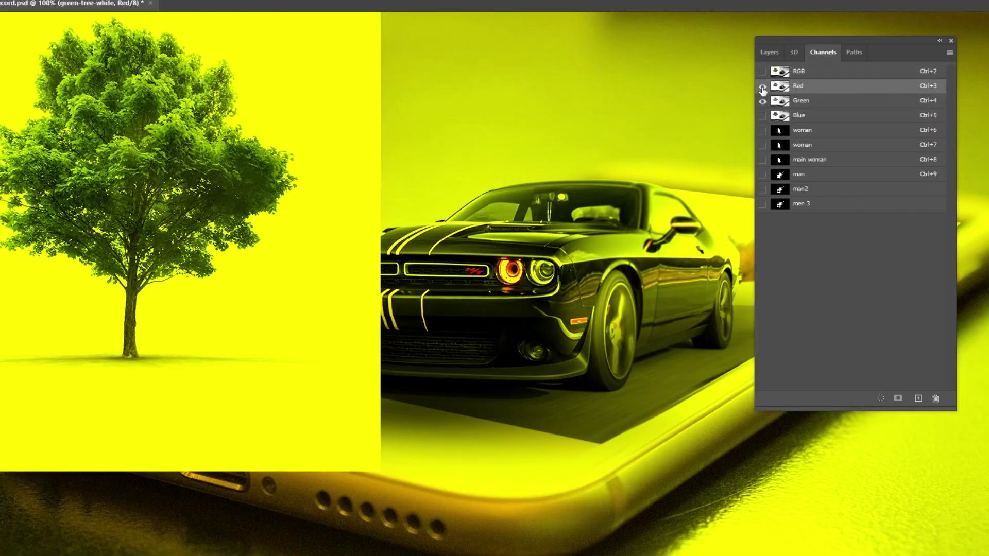
click(763, 87)
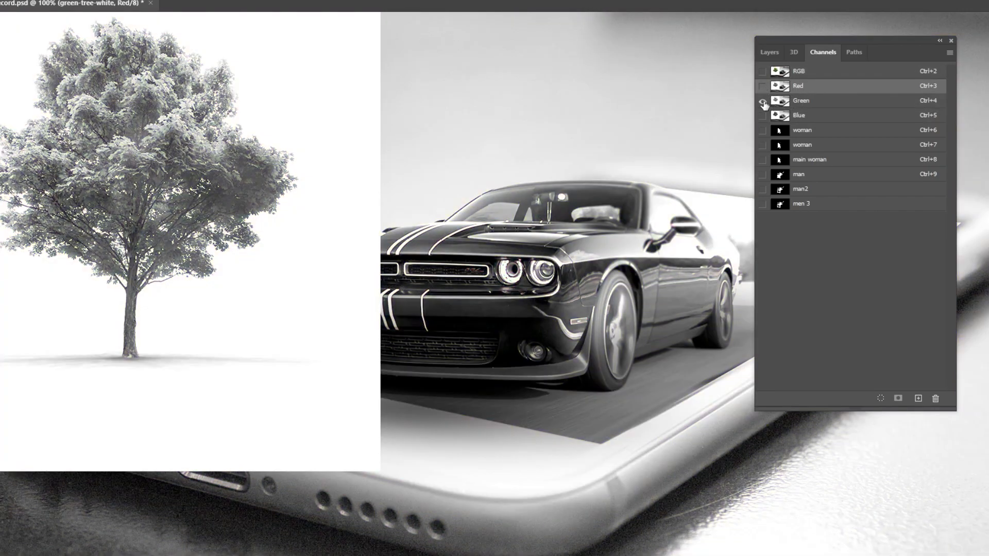
click(763, 116)
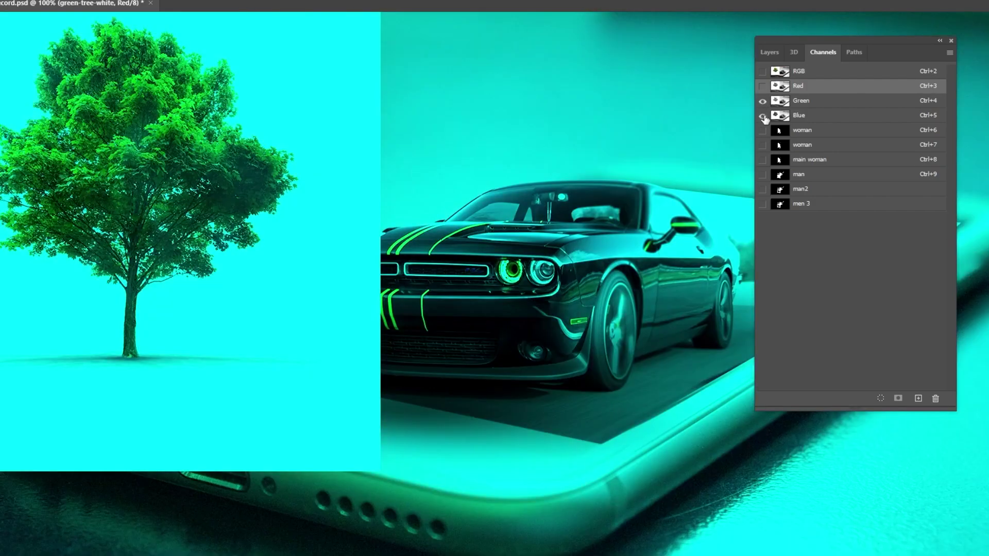
click(763, 102)
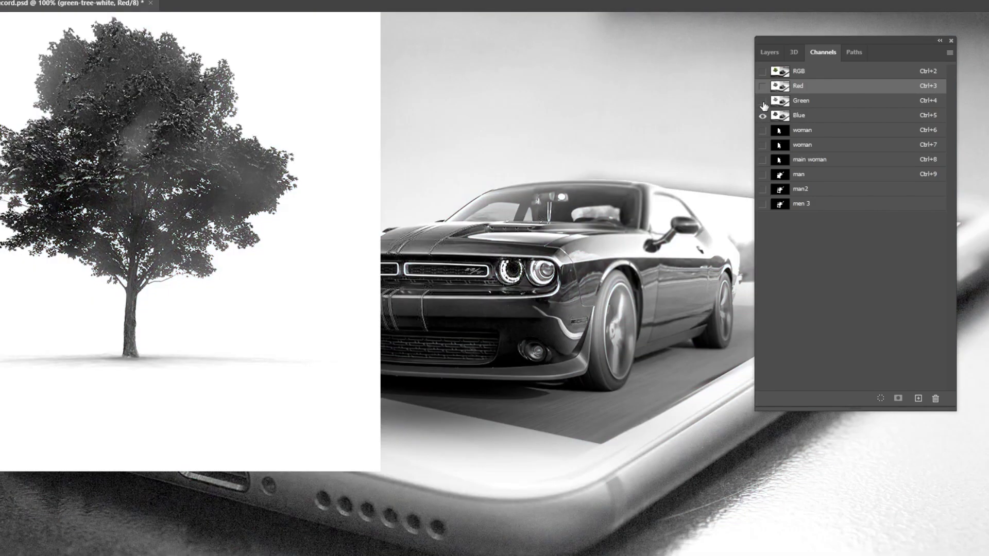
click(808, 120)
click(807, 101)
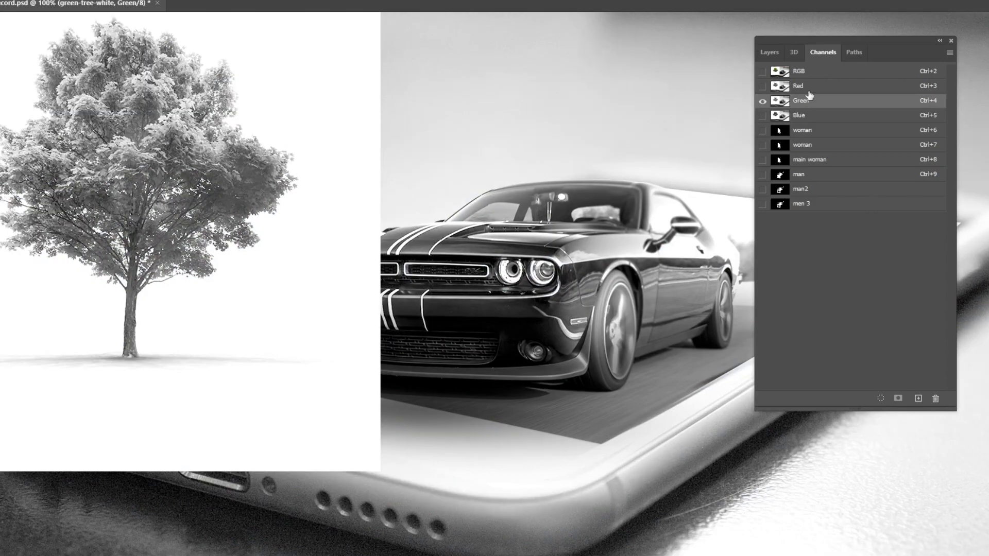
click(810, 89)
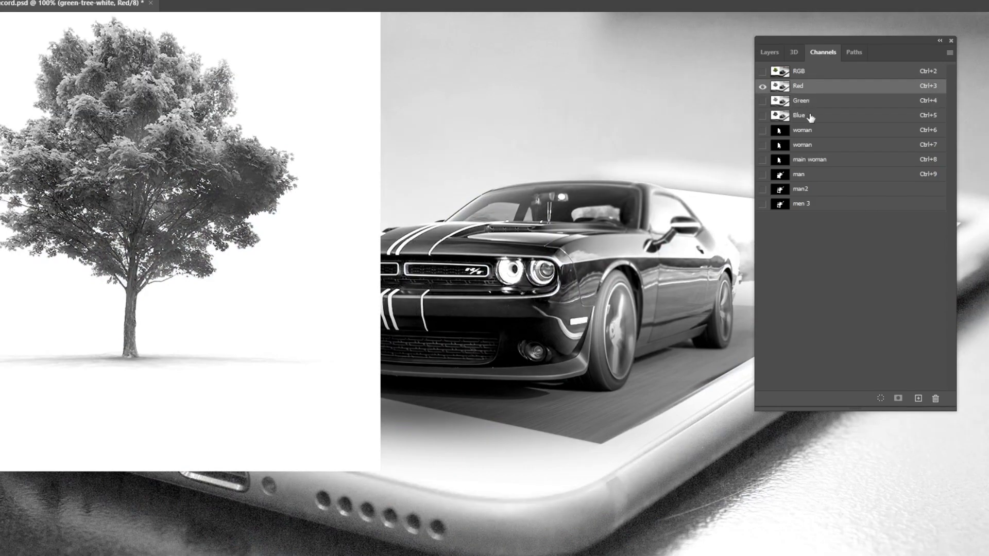
click(808, 116)
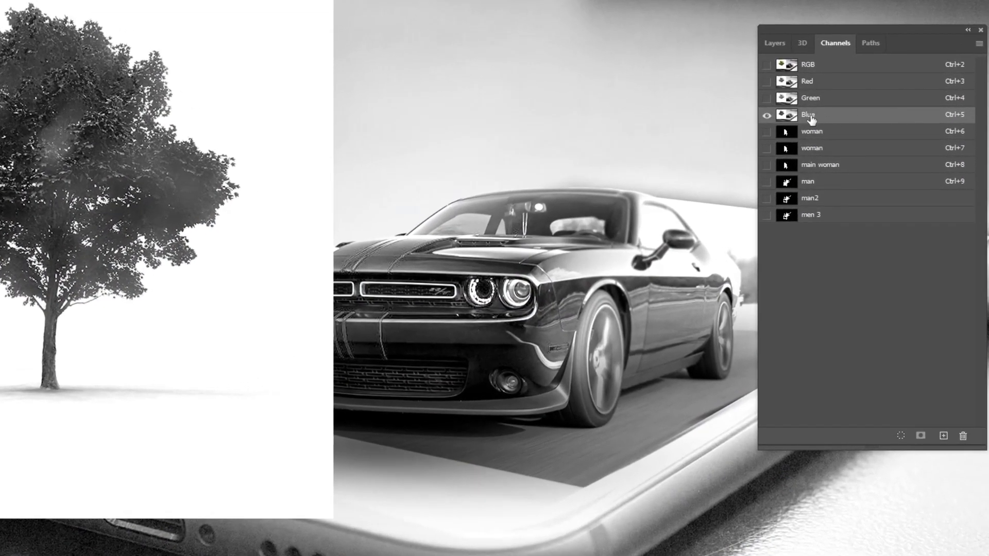
Duplicate the Blue channel as Blue copy.
right_click(810, 120)
click(879, 126)
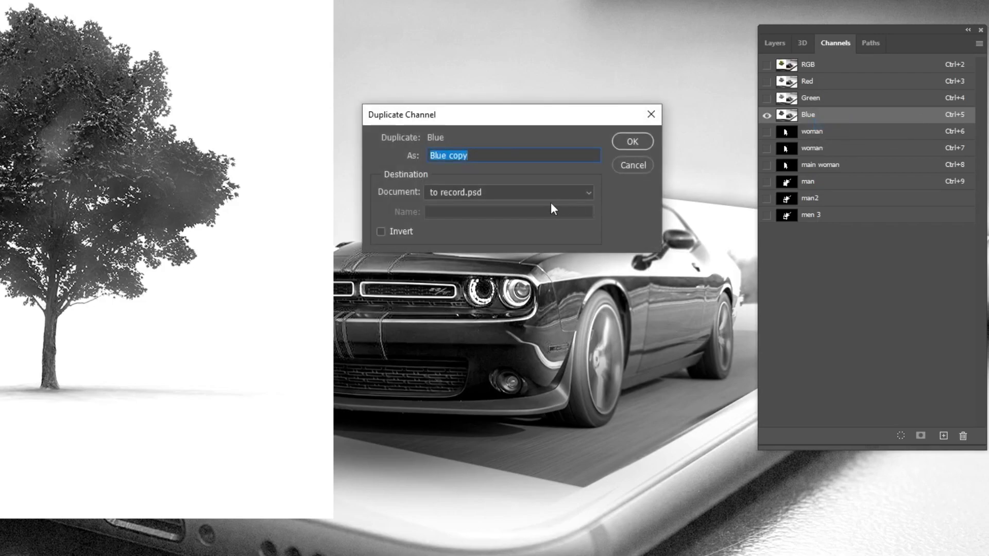
click(638, 141)
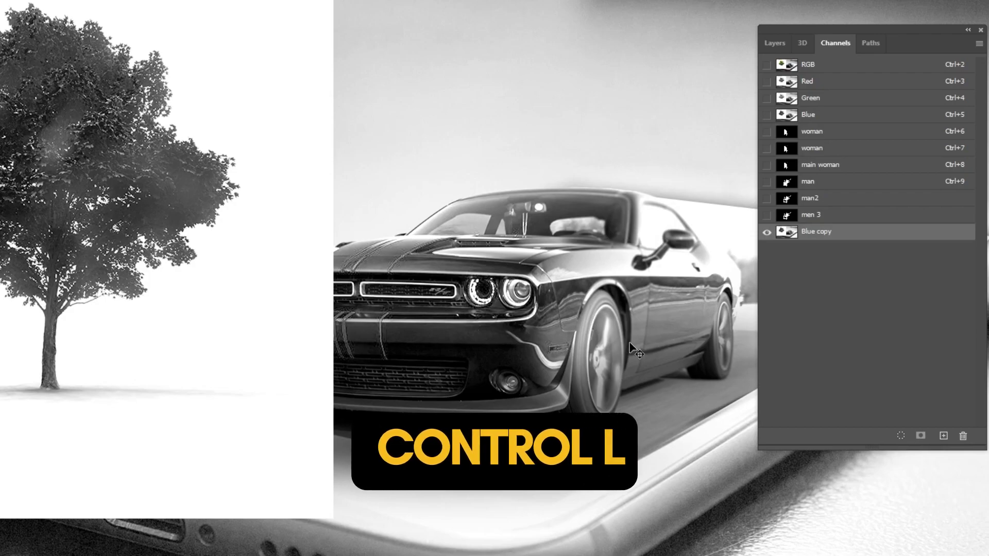
Apply Levels to Blue copy using Increase Contrast 3 and input levels 72/1.00/203.
key(ctrl+l)
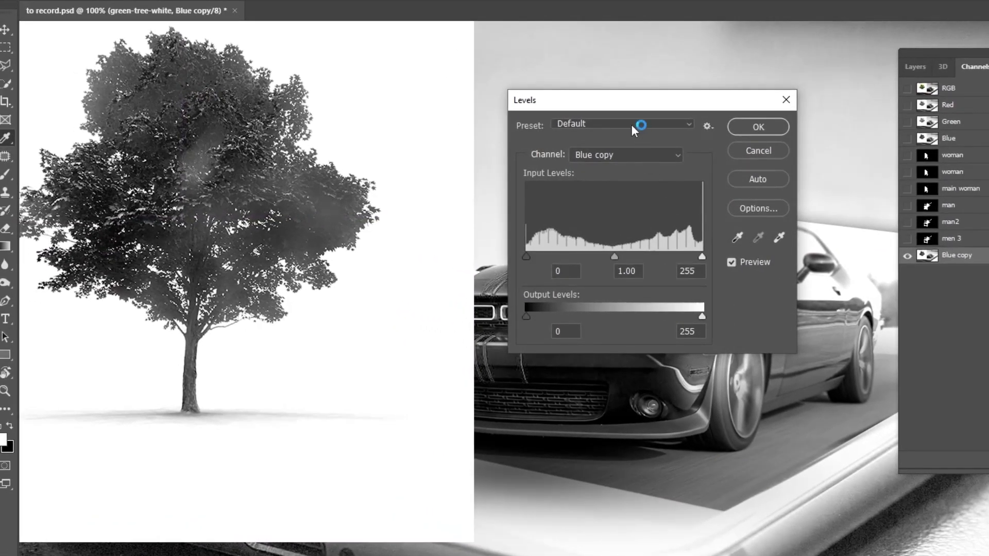
click(631, 124)
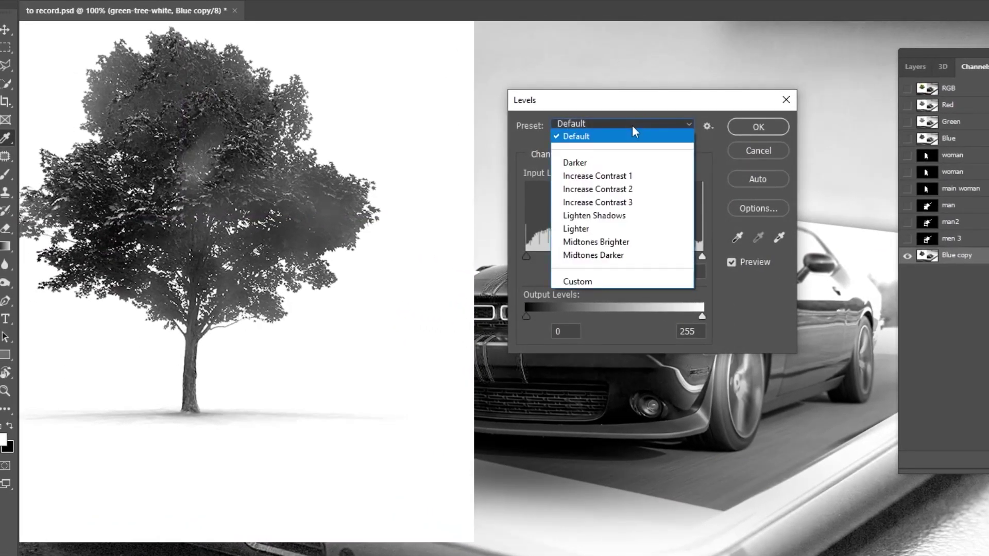
click(644, 205)
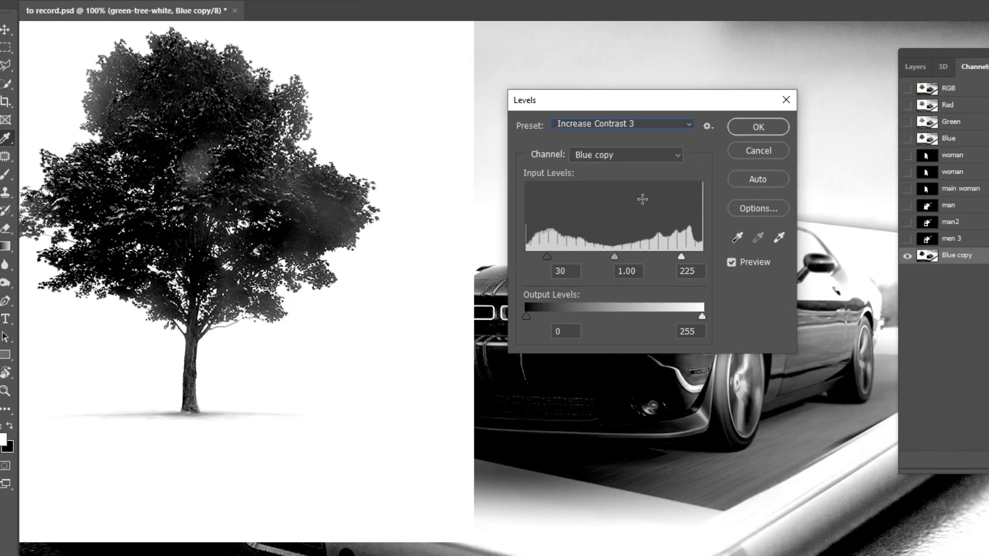
click(629, 125)
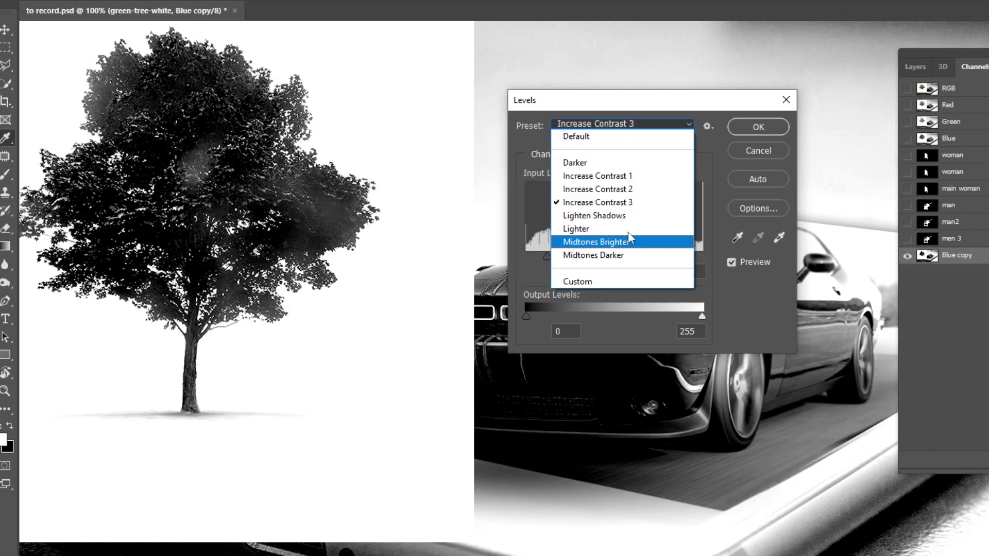
click(632, 202)
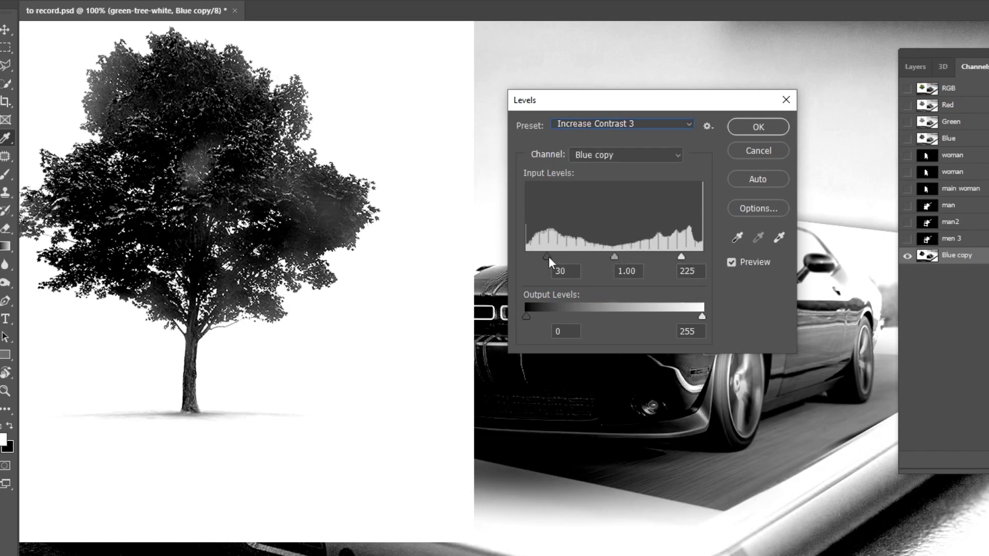
drag(549, 257, 555, 256)
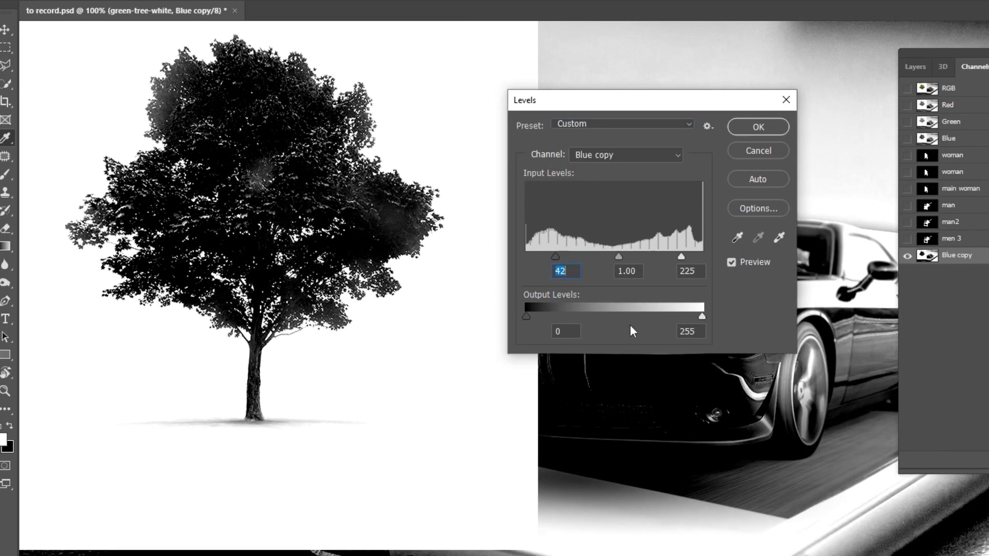
drag(558, 255, 560, 255)
drag(684, 254, 669, 253)
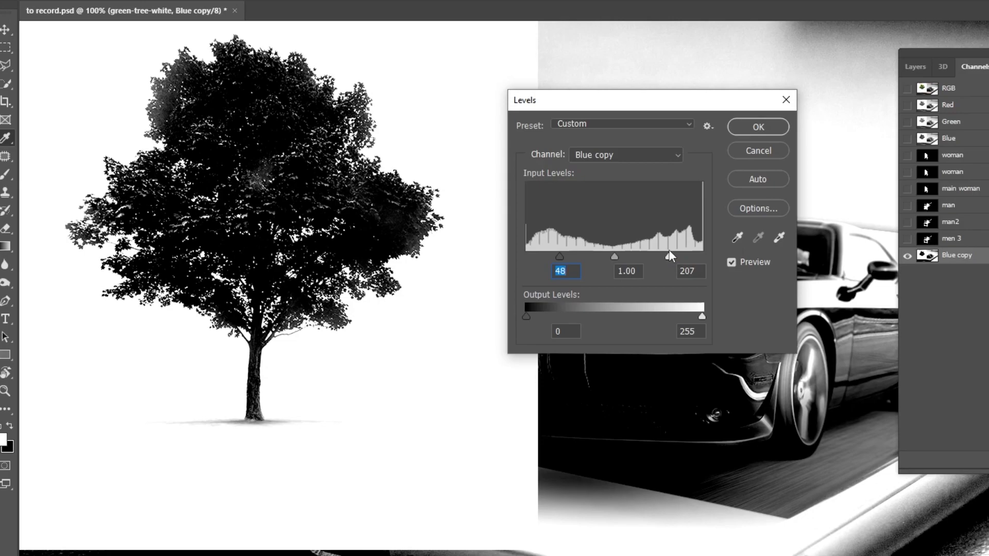
drag(560, 254, 576, 255)
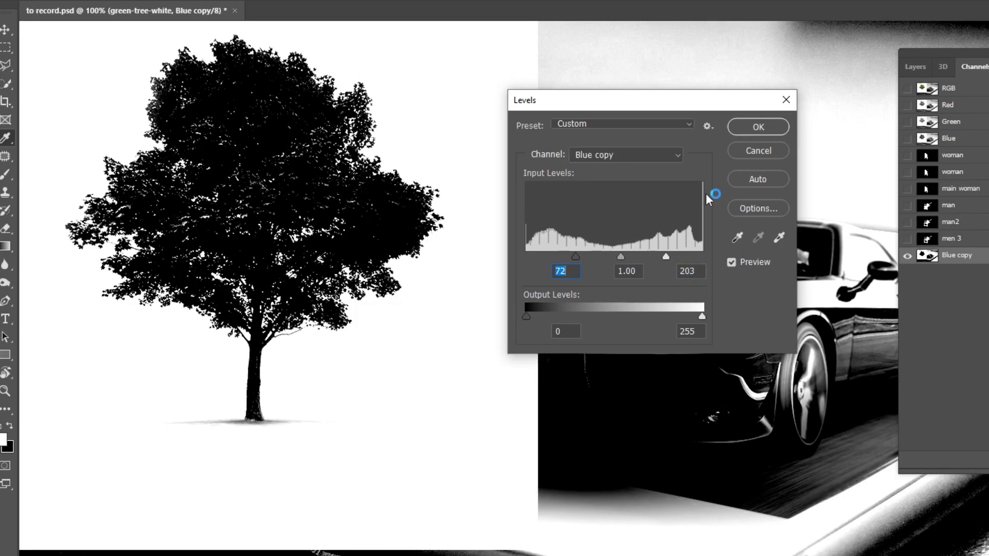
click(782, 126)
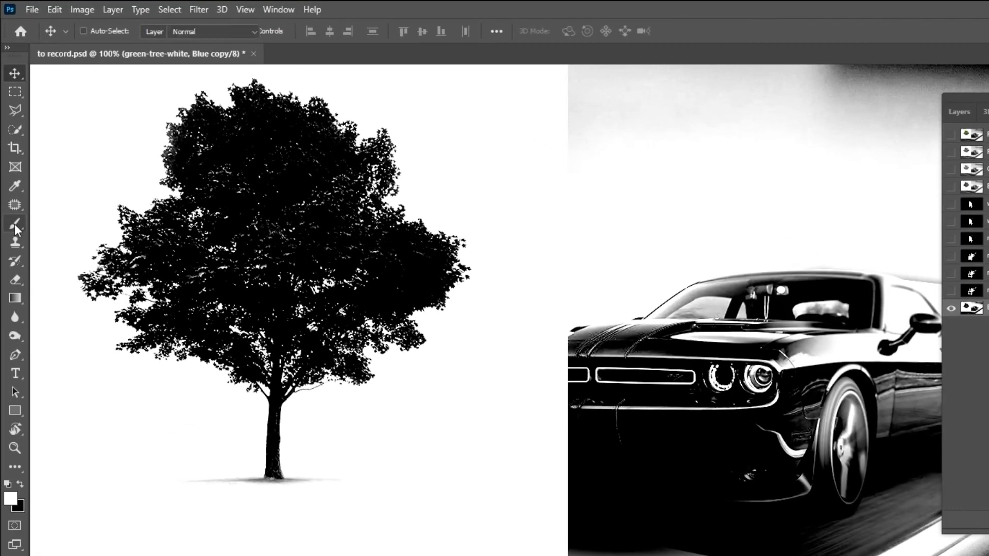
Paint over the tree in the Blue copy channel with an Overlay-mode brush to deepen its blacks.
click(10, 159)
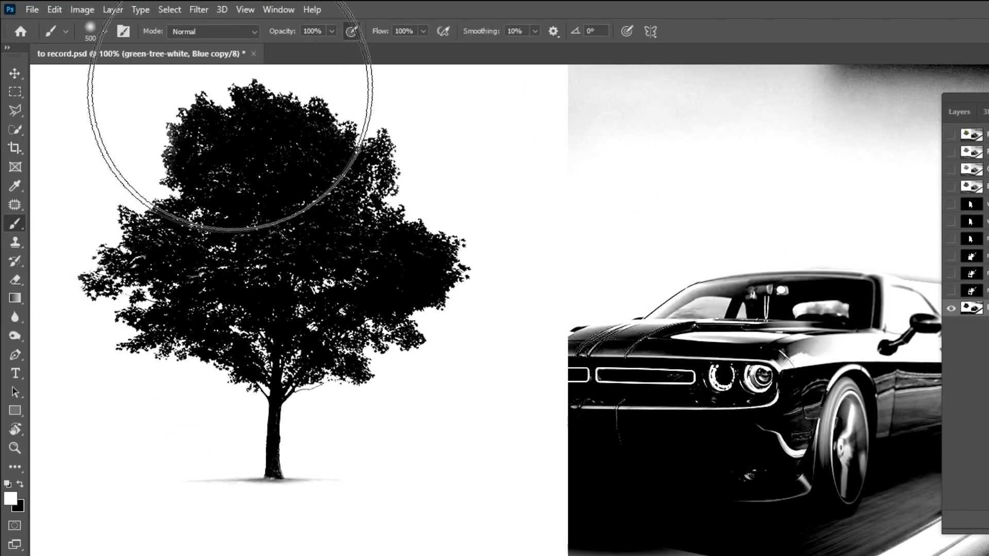
click(227, 32)
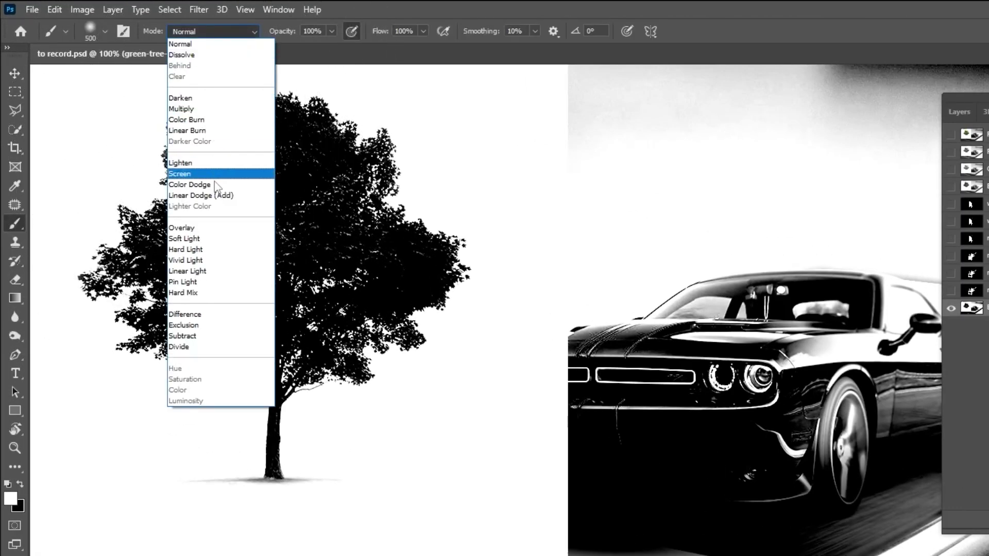
click(206, 228)
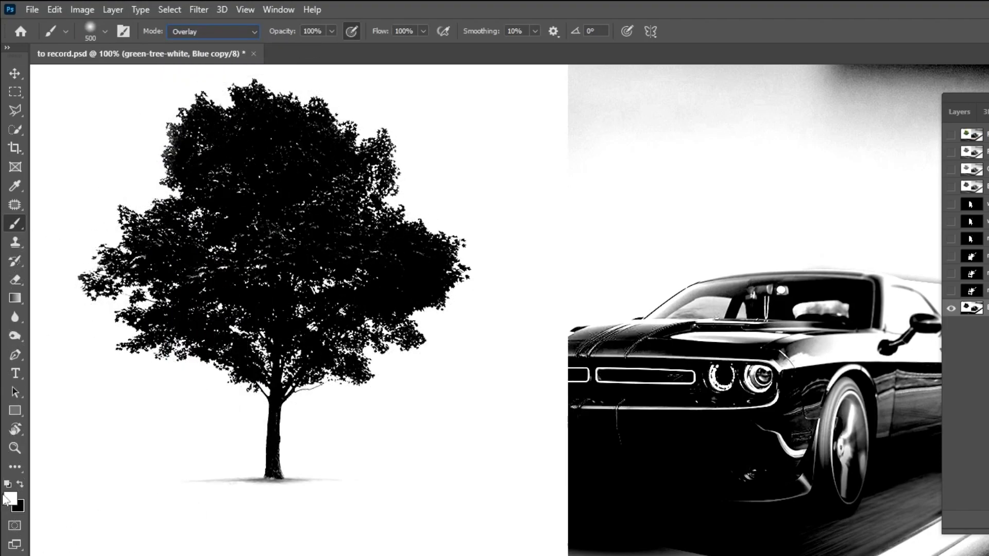
drag(185, 441, 349, 426)
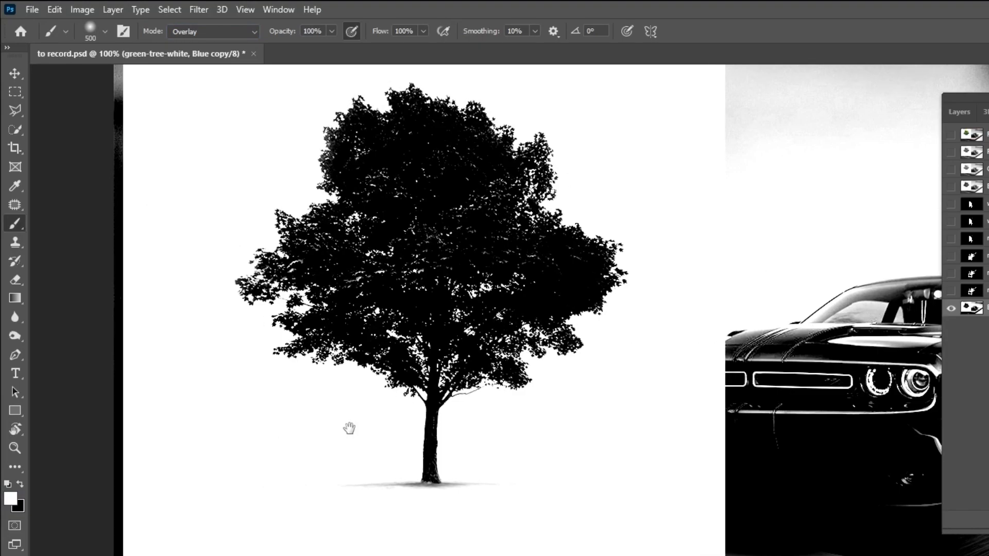
mouse_move(336, 343)
mouse_down()
mouse_move(468, 252)
mouse_move(565, 307)
mouse_move(572, 168)
mouse_move(446, 206)
mouse_move(608, 184)
mouse_move(578, 214)
mouse_move(471, 275)
mouse_move(356, 240)
mouse_up()
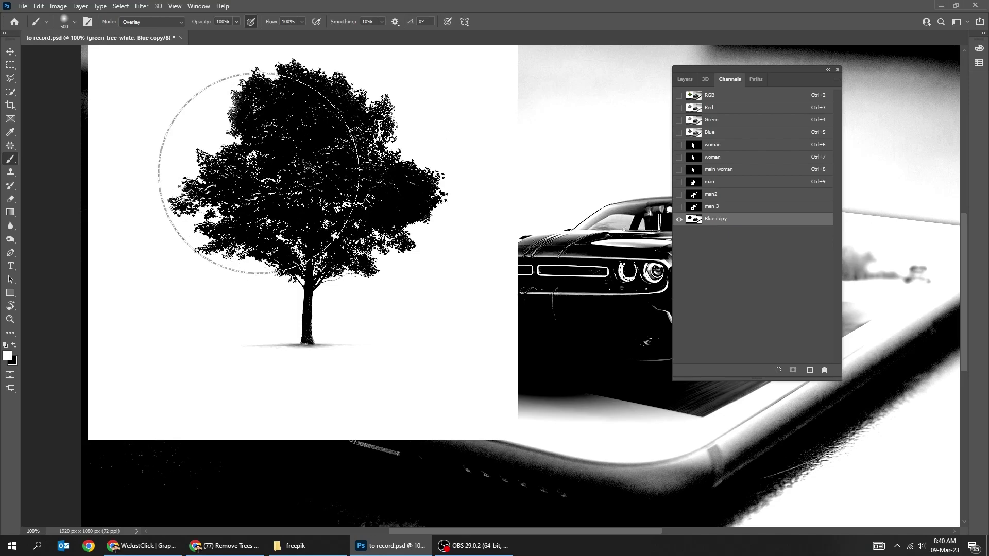
mouse_move(257, 173)
mouse_down()
mouse_move(327, 210)
mouse_move(331, 254)
mouse_up()
key(bracketleft)
key(bracketleft)
mouse_move(331, 110)
mouse_down()
mouse_move(420, 211)
mouse_move(402, 223)
mouse_move(259, 190)
mouse_move(402, 211)
mouse_move(278, 159)
mouse_move(384, 159)
mouse_up()
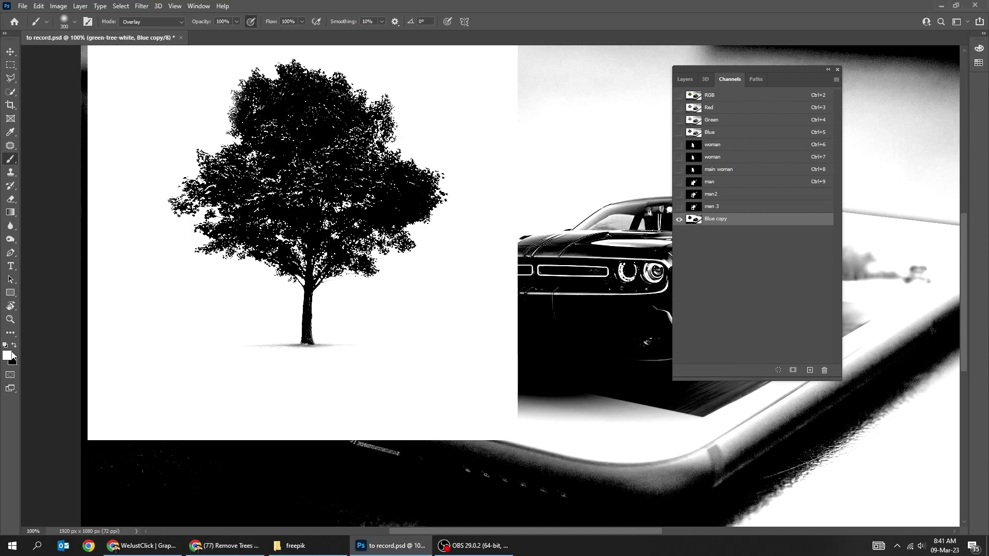
mouse_move(170, 258)
mouse_down()
mouse_move(302, 187)
mouse_move(340, 221)
mouse_move(278, 216)
mouse_move(268, 175)
mouse_move(309, 126)
mouse_move(376, 197)
mouse_up()
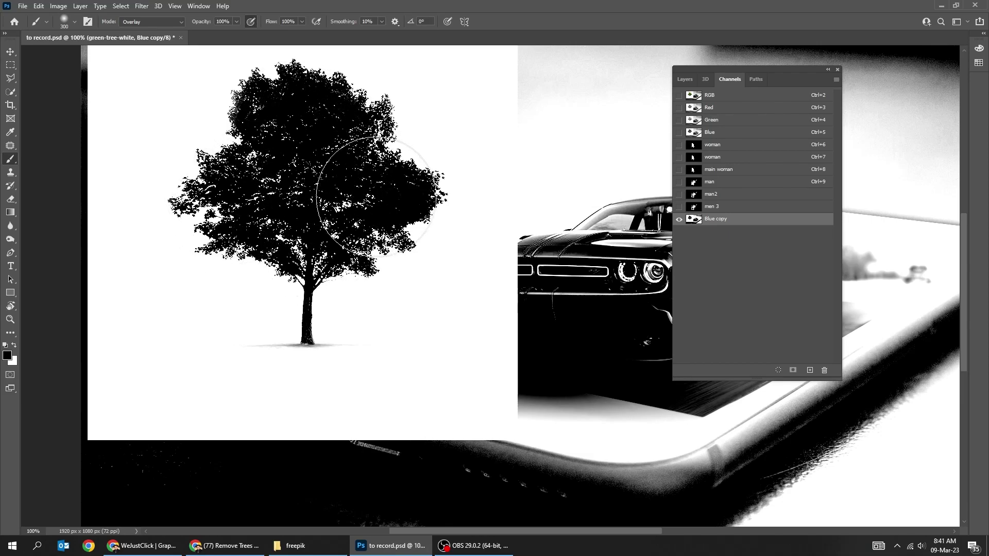
Load the Blue copy channel as a selection and return to the RGB composite.
click(9, 53)
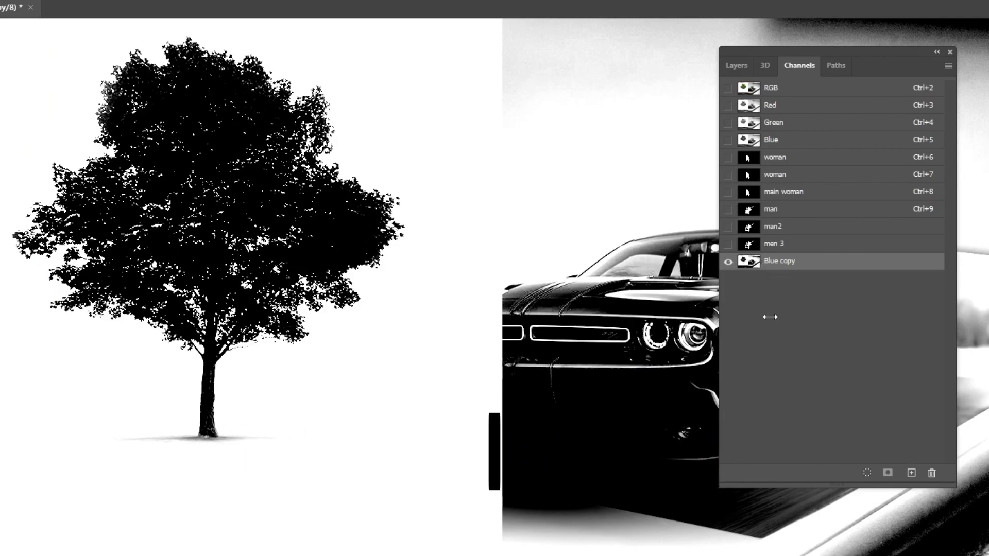
ctrl+click(751, 262)
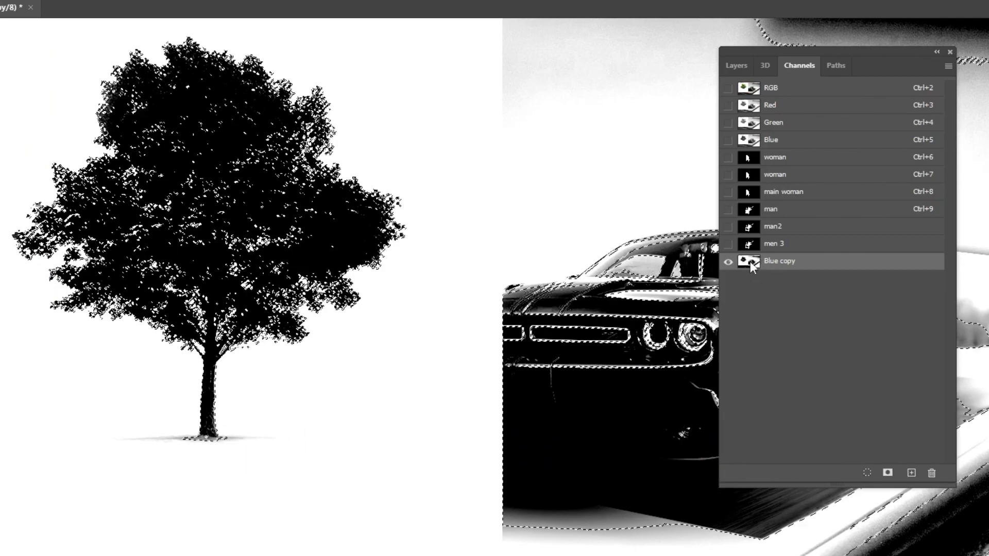
click(746, 90)
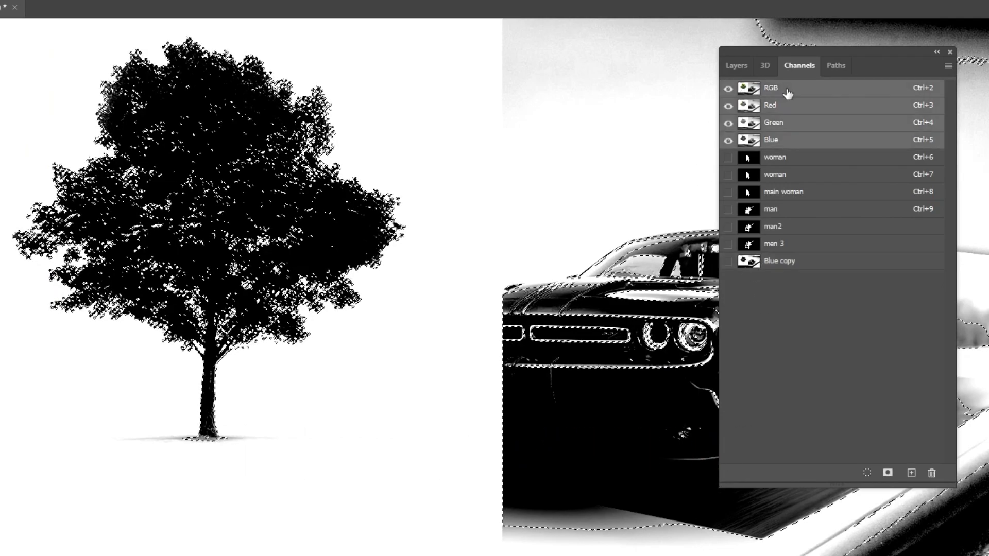
click(735, 69)
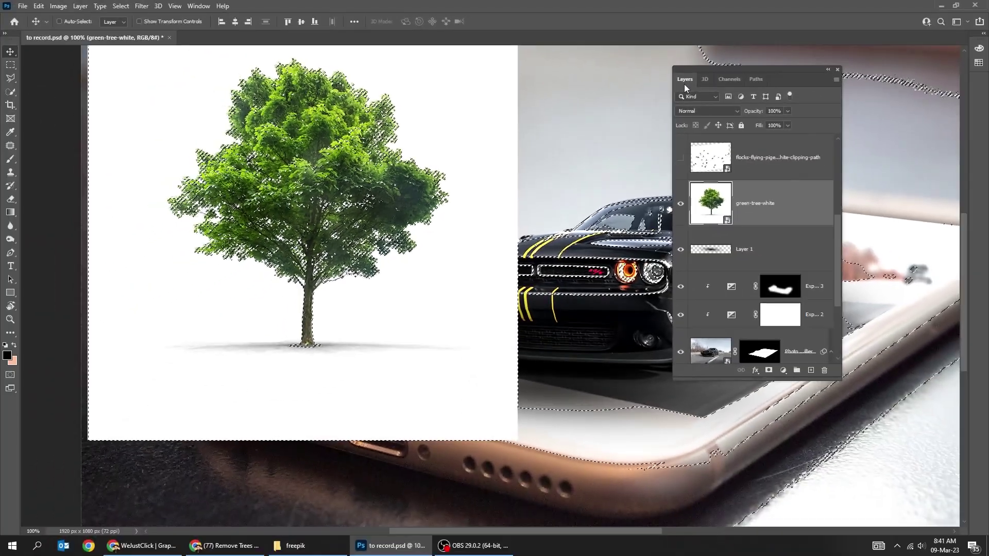
Add a layer mask from the tree selection and invert it so only the tree shows.
click(768, 370)
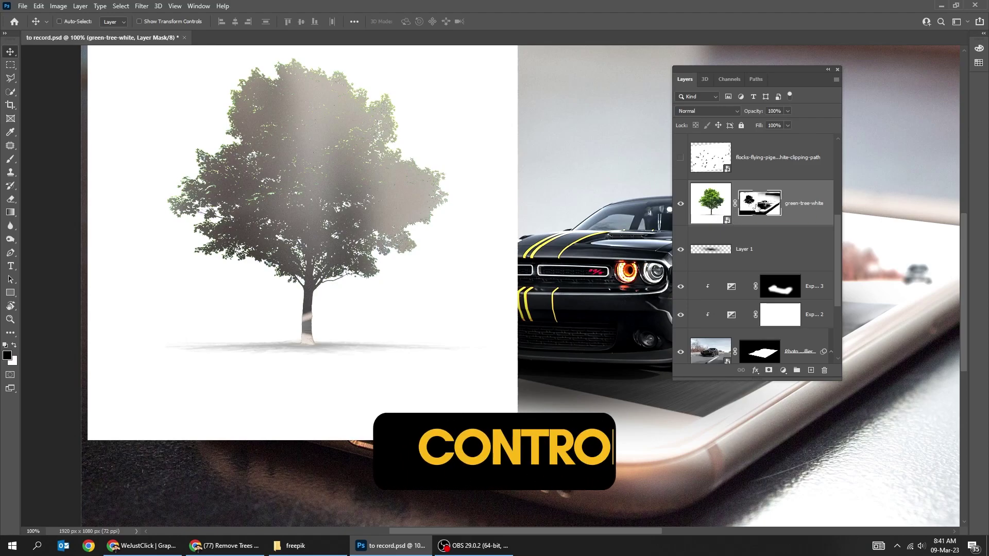
key(ctrl+i)
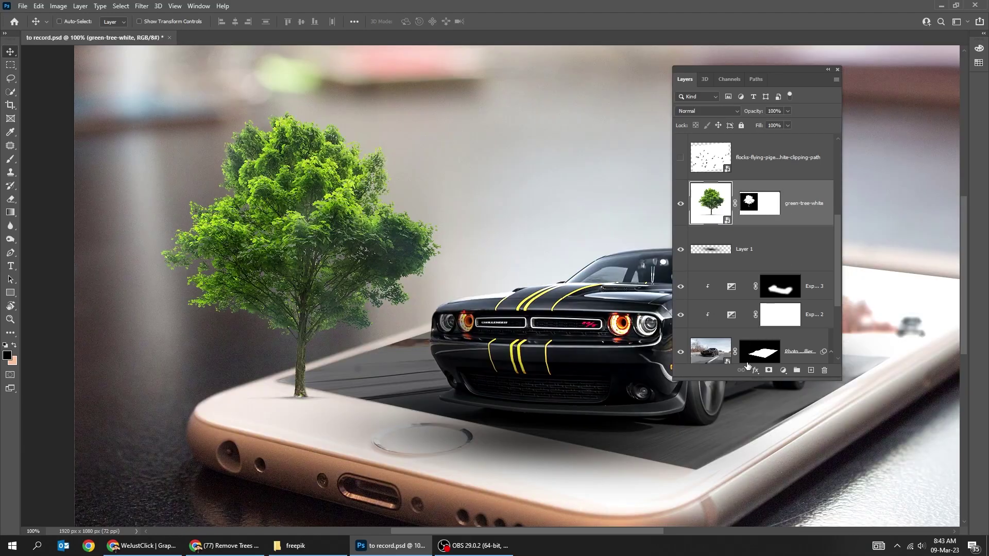
click(783, 371)
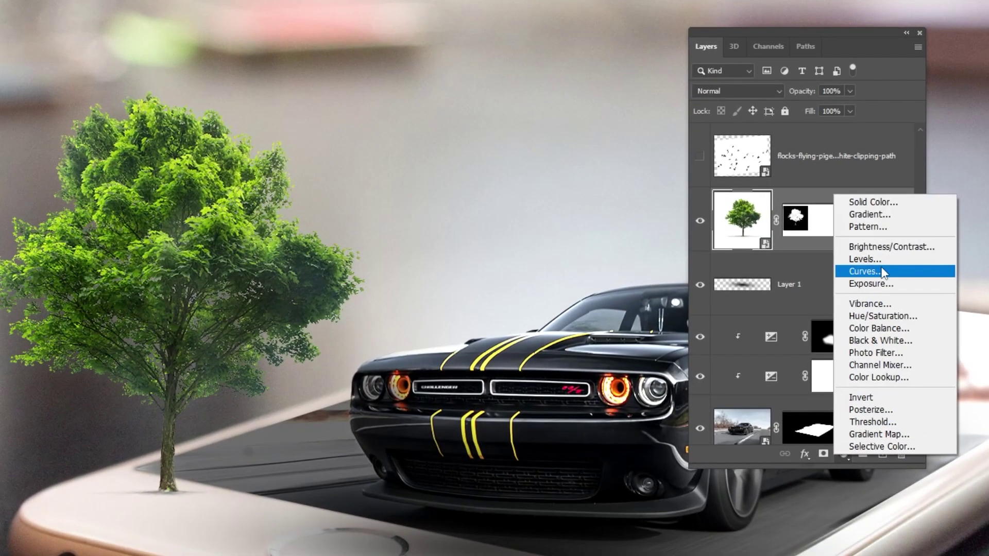
Add a Curves adjustment clipped to the tree and bend the curve down to darken it.
click(805, 241)
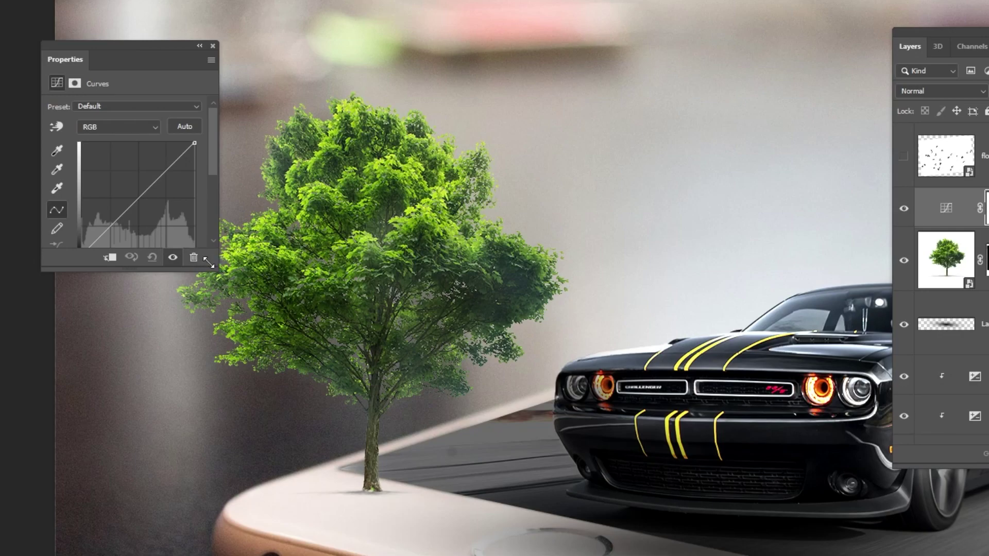
drag(208, 262, 231, 337)
click(129, 333)
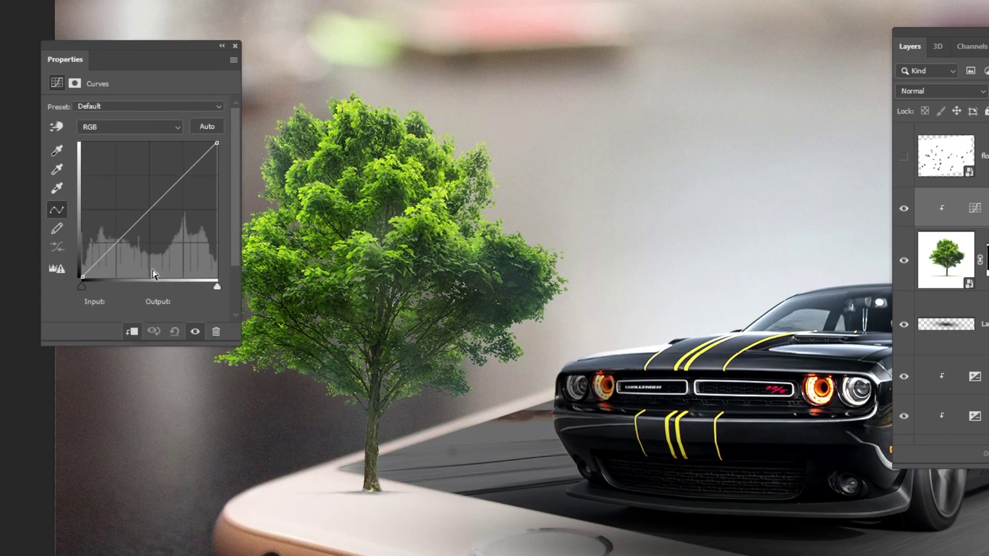
drag(152, 53, 128, 62)
drag(121, 222, 131, 238)
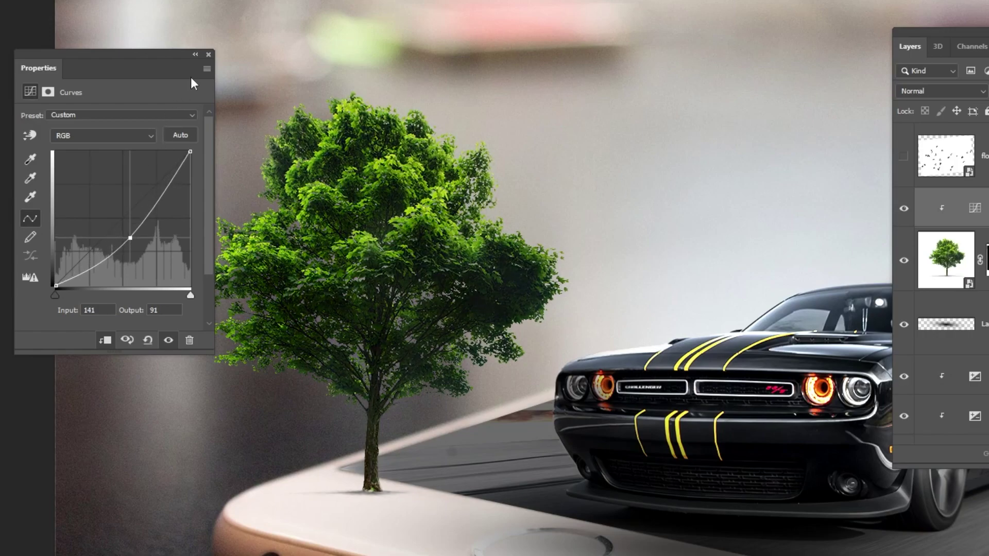
click(208, 54)
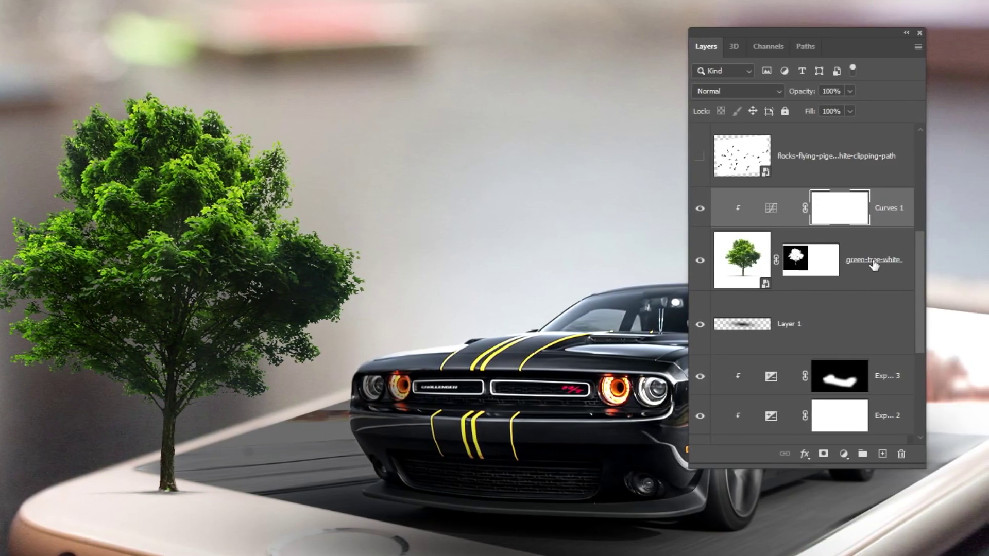
Add a clipped Levels adjustment on the tree with the black input raised to 23.
click(845, 454)
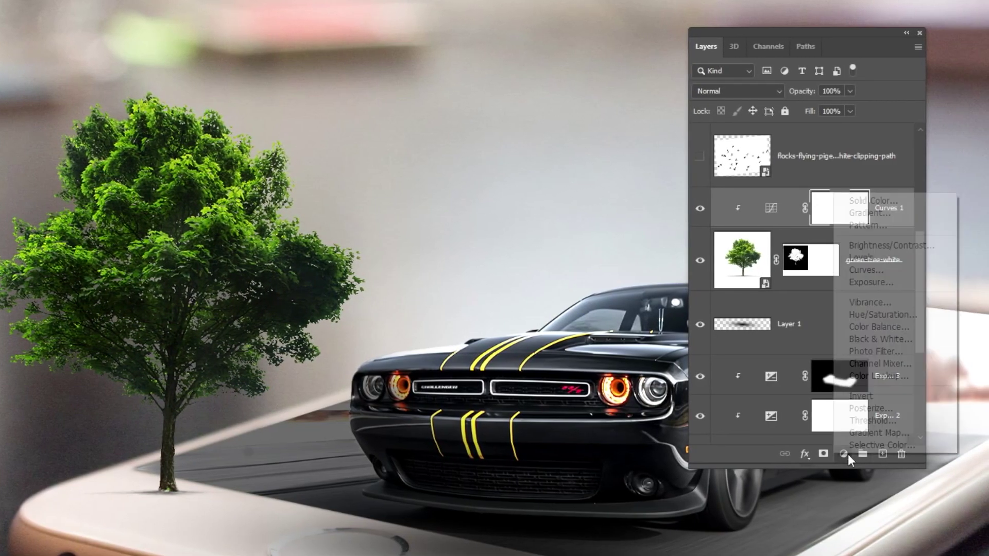
click(898, 258)
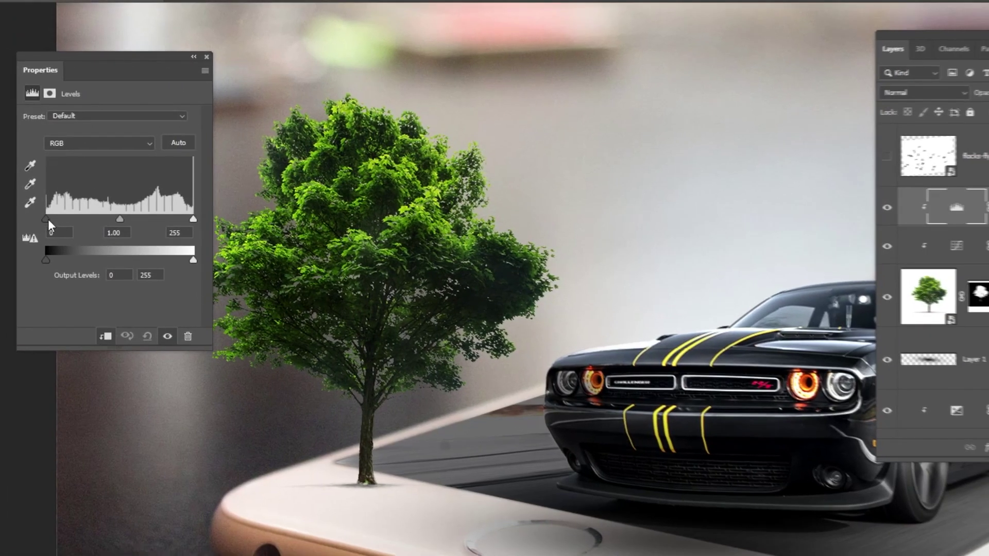
drag(44, 220, 58, 220)
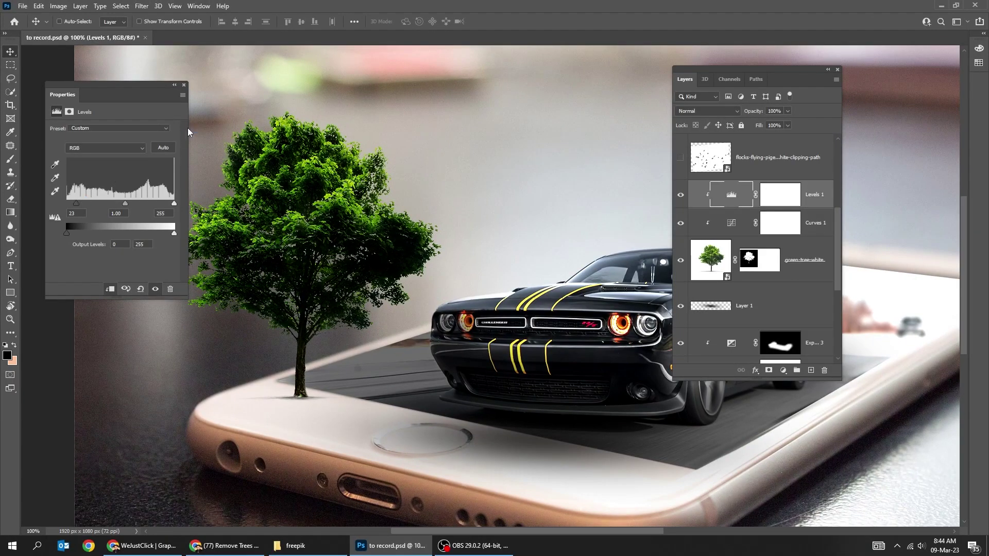
Invert the Levels mask, paint white at 75% opacity over the tree centre, then add a layer above Layer 1.
click(777, 201)
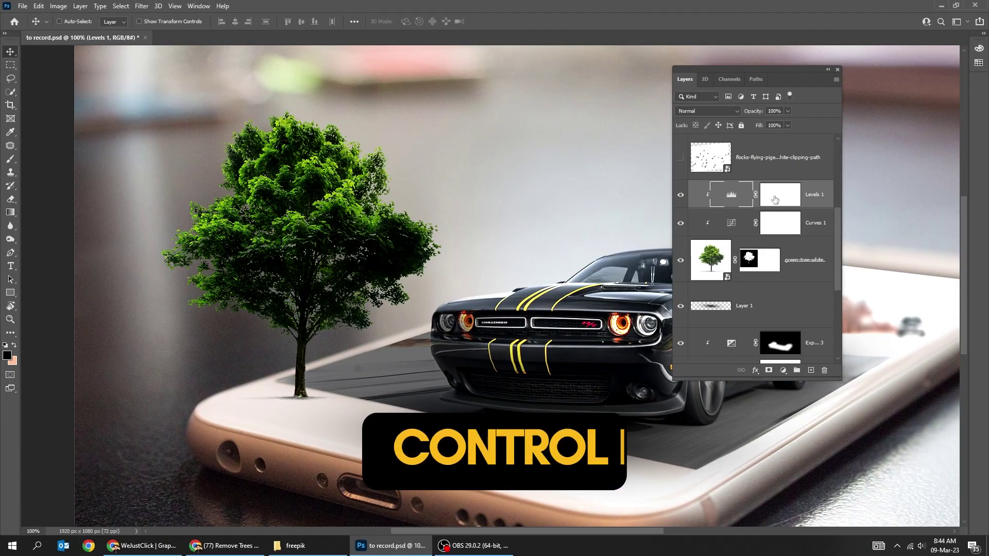
key(ctrl+i)
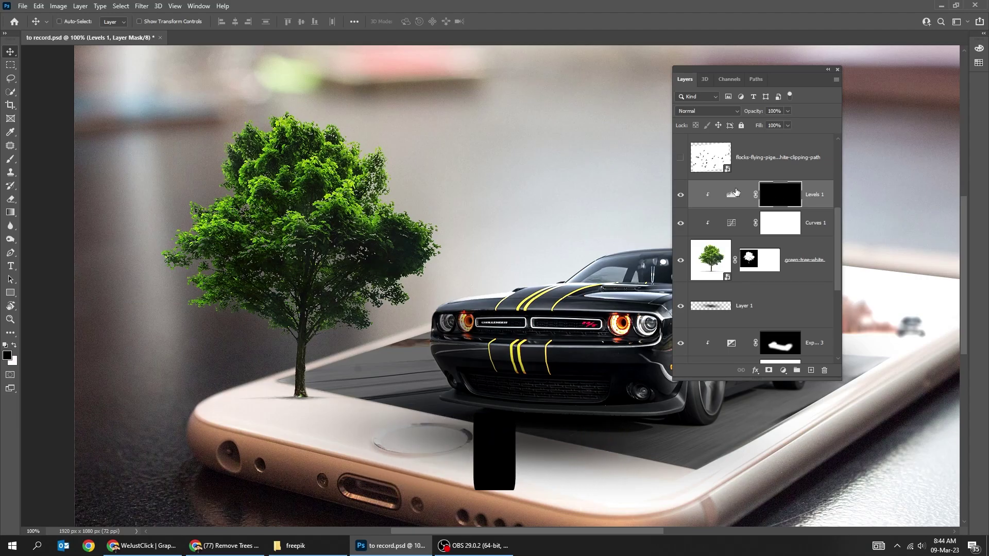
key(b)
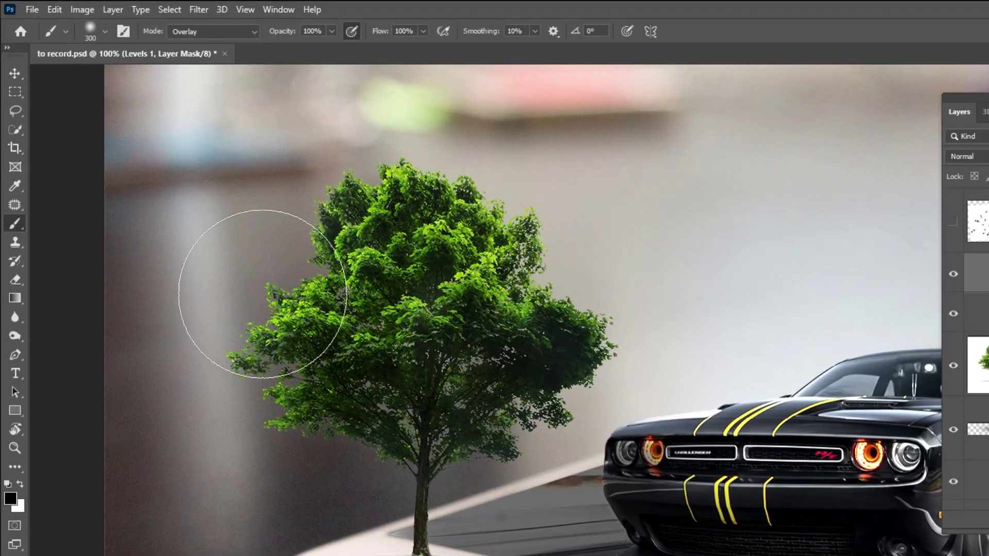
click(226, 32)
click(229, 42)
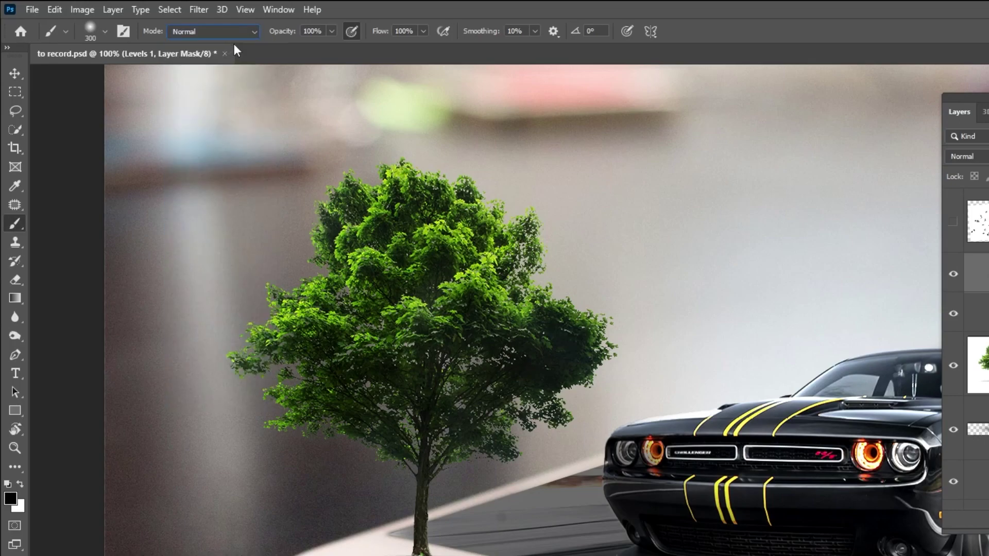
click(330, 31)
click(314, 46)
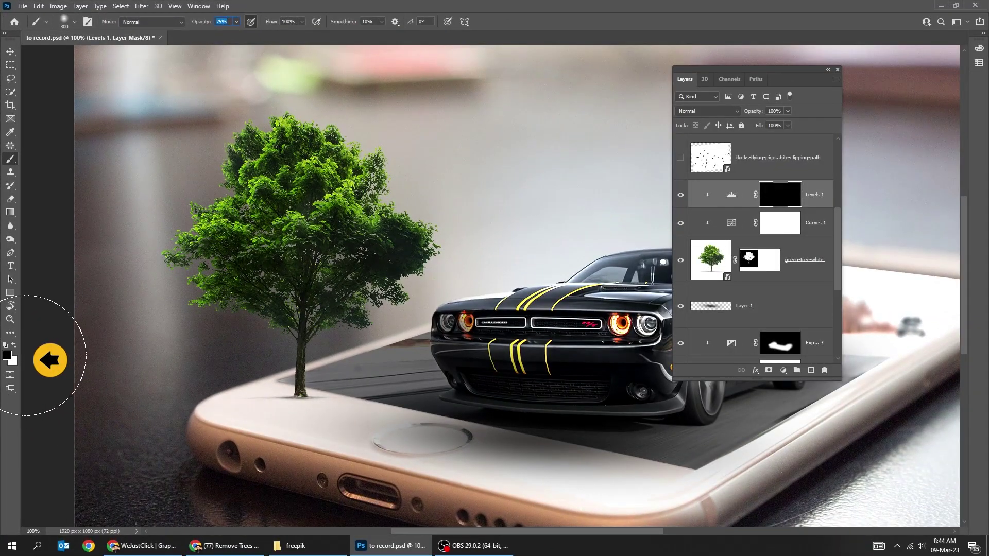
click(14, 345)
mouse_move(261, 278)
mouse_down()
mouse_move(309, 288)
mouse_move(333, 269)
mouse_move(299, 281)
mouse_move(264, 270)
mouse_move(305, 294)
mouse_move(394, 270)
mouse_move(373, 296)
mouse_move(314, 232)
mouse_move(324, 253)
mouse_up()
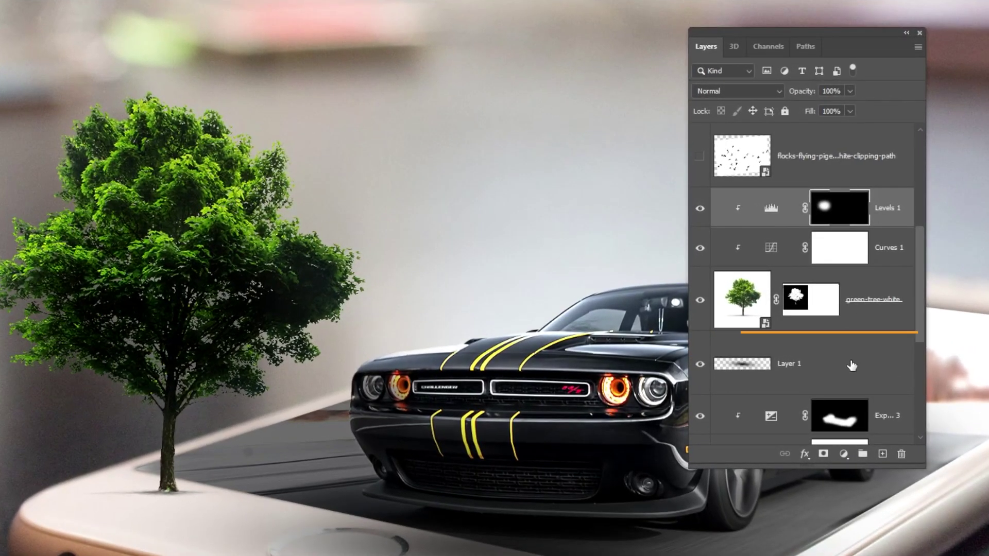
click(851, 366)
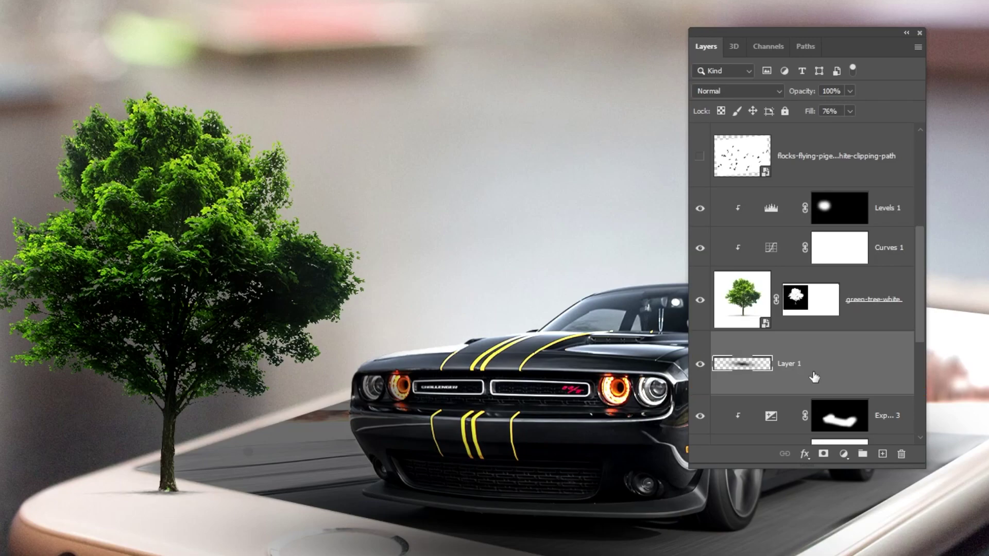
click(882, 456)
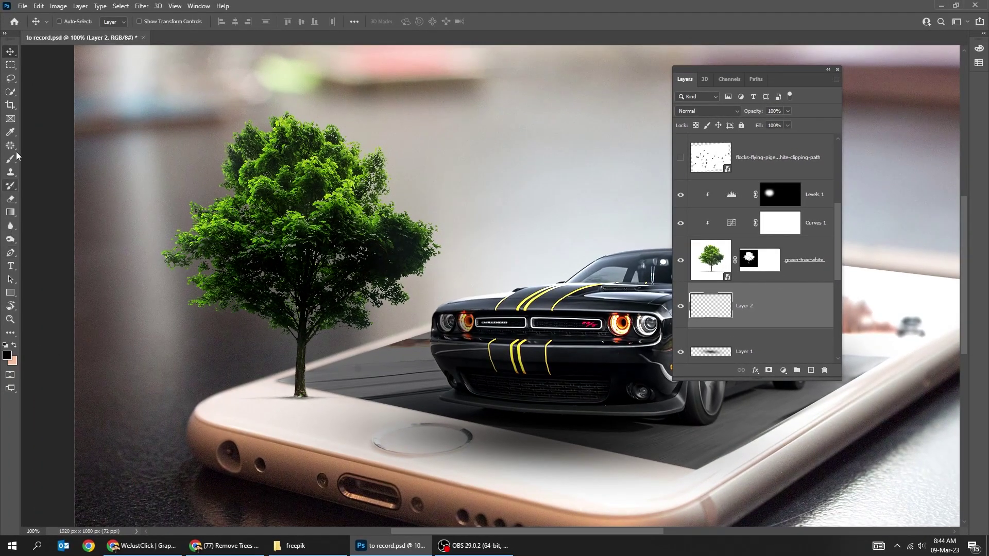
Paint a black shadow at the tree base with a 200 px brush and squash it flatter and narrower.
click(11, 158)
key(bracketleft)
key(bracketleft)
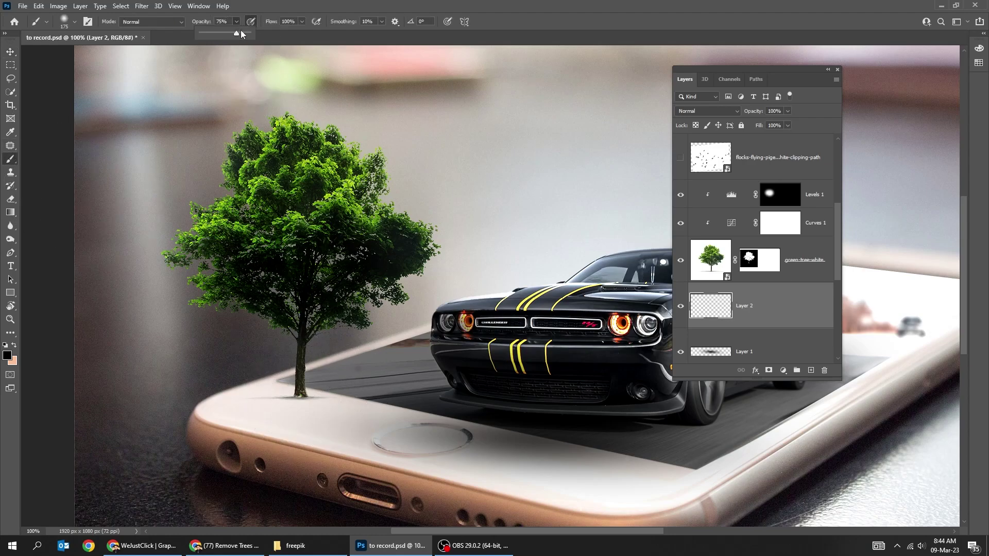
click(304, 407)
key(ctrl)
key(ctrl+t)
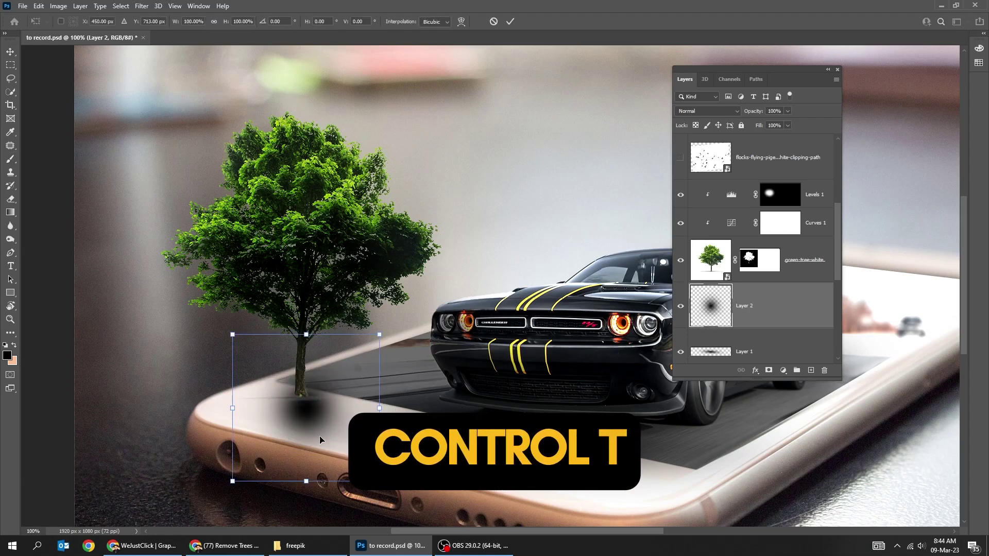
drag(306, 510, 312, 426)
drag(399, 412, 367, 412)
key(Return)
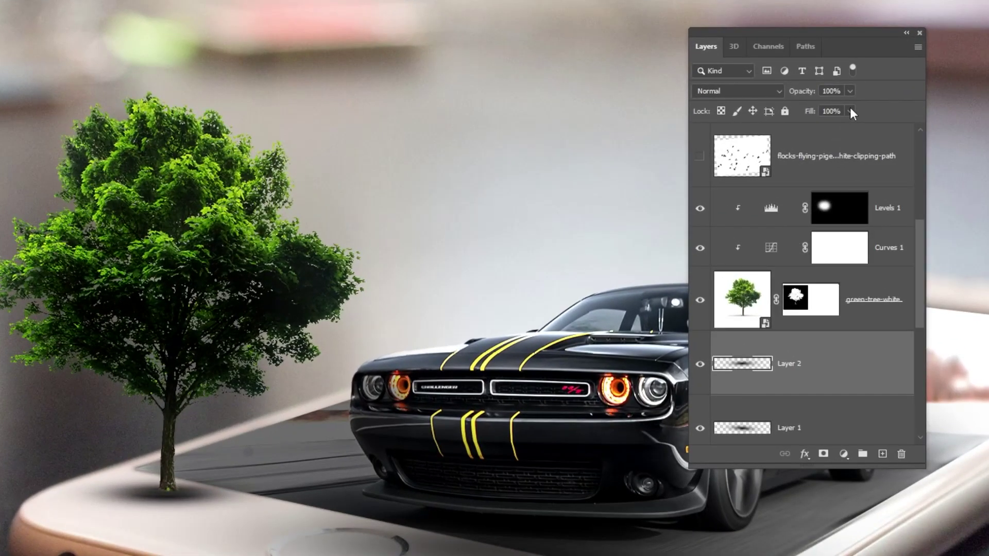
Lower the shadow layer's fill to about 82% and position it under the trunk.
mouse_move(837, 127)
mouse_down()
mouse_move(847, 124)
mouse_move(839, 129)
mouse_up()
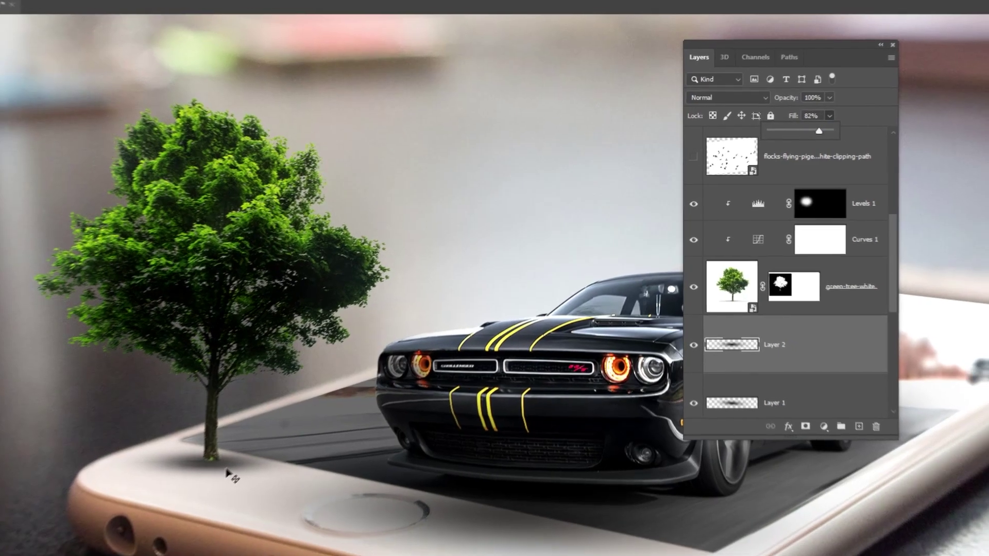
drag(177, 500, 177, 505)
drag(291, 414, 293, 413)
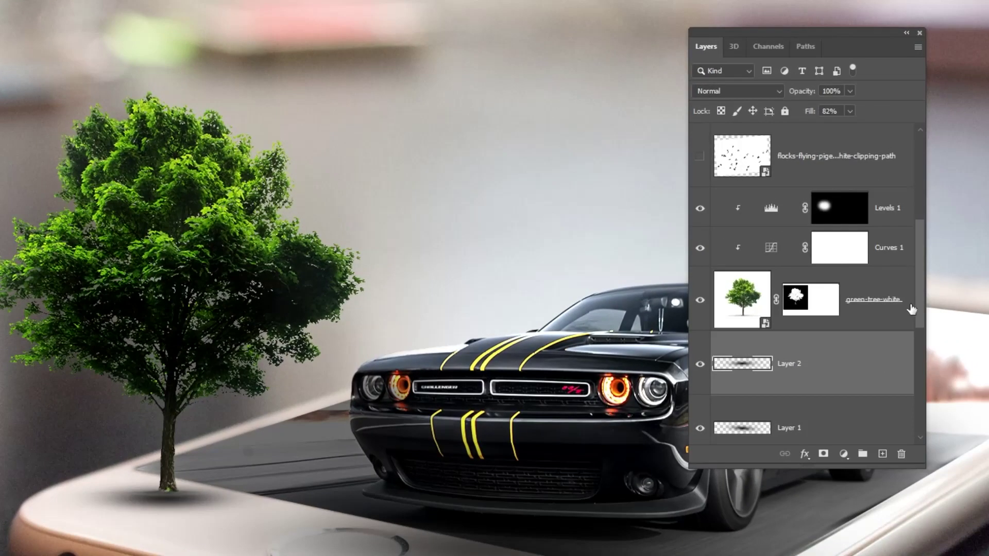
Show the white-clouds-black-background (1) layer and set its blend mode to Screen.
scroll(906, 309, up, 2)
scroll(855, 304, up, 2)
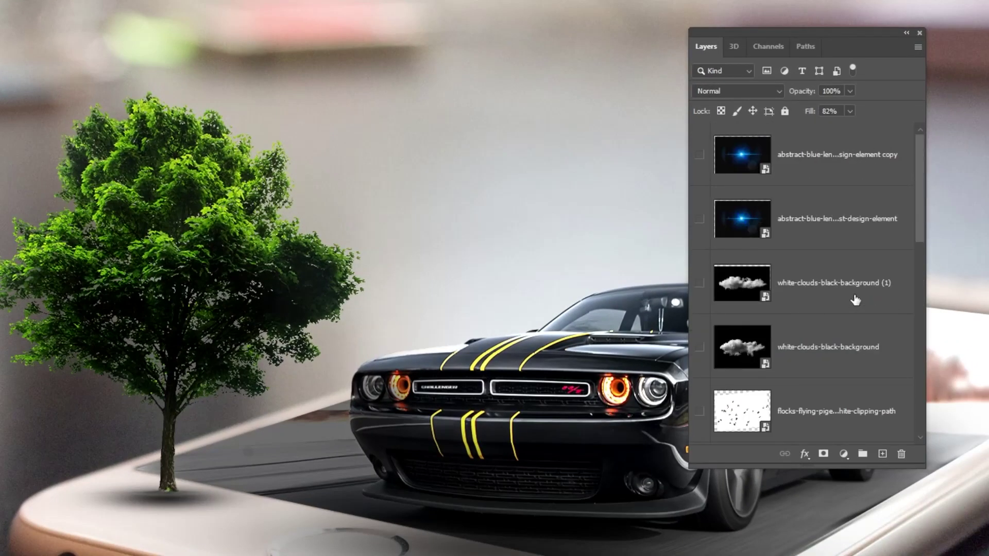
click(701, 282)
click(824, 284)
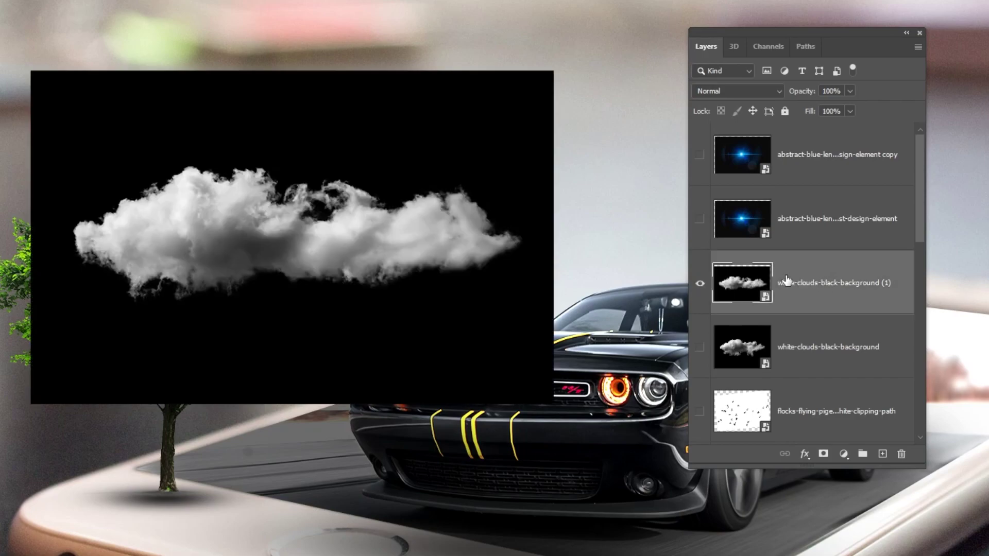
click(740, 92)
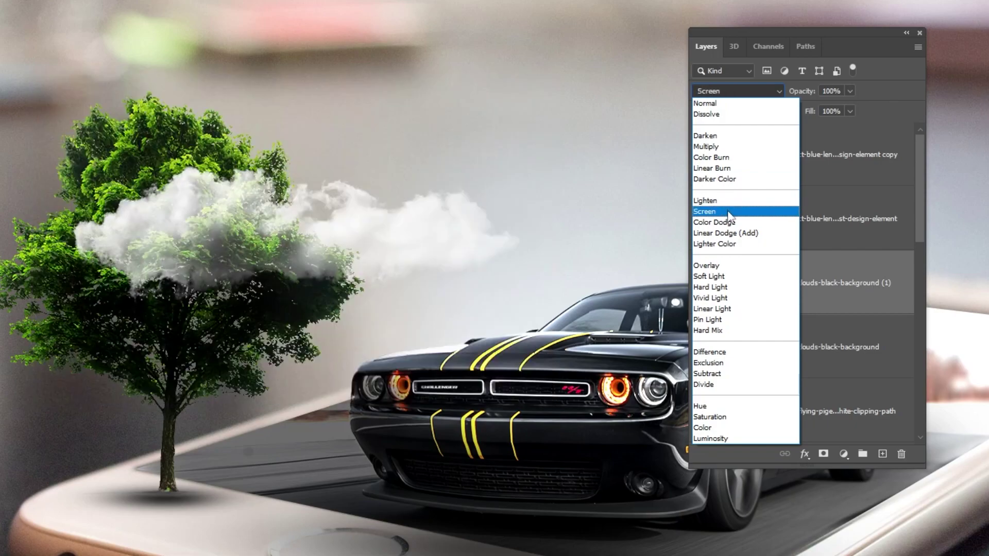
click(730, 212)
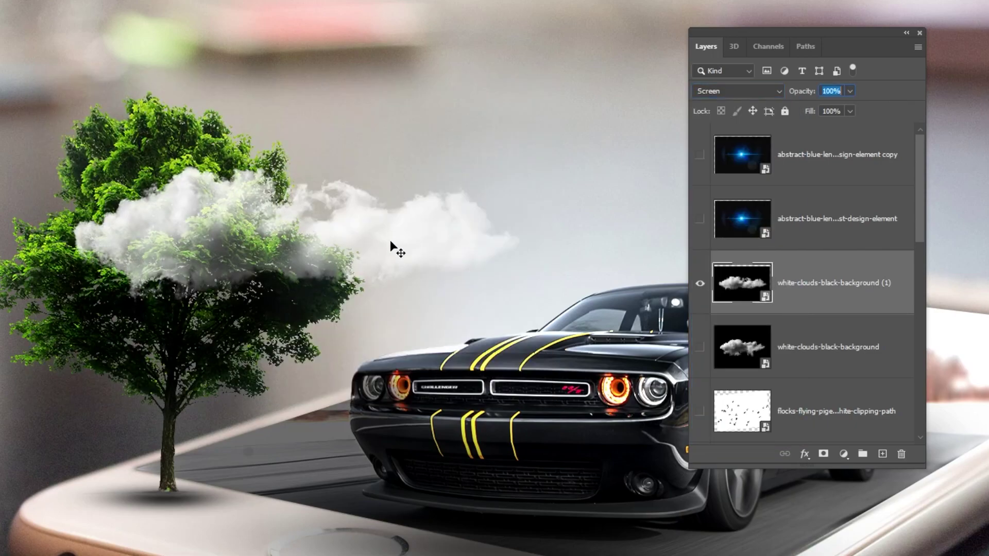
Move the cloud up and scale it down so it floats small above the tree.
drag(391, 240, 462, 181)
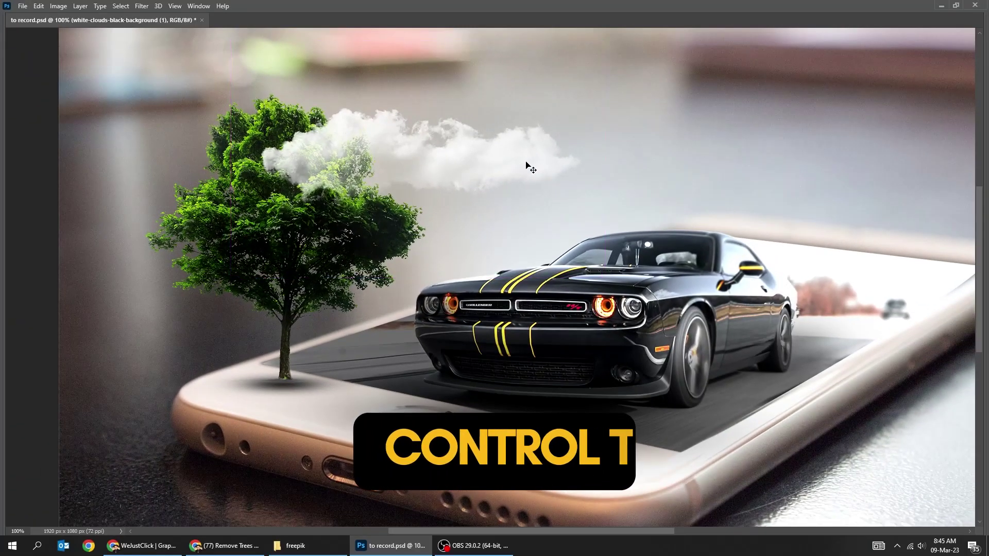
key(ctrl+t)
drag(585, 72, 527, 88)
drag(486, 145, 520, 111)
drag(567, 51, 542, 68)
key(Return)
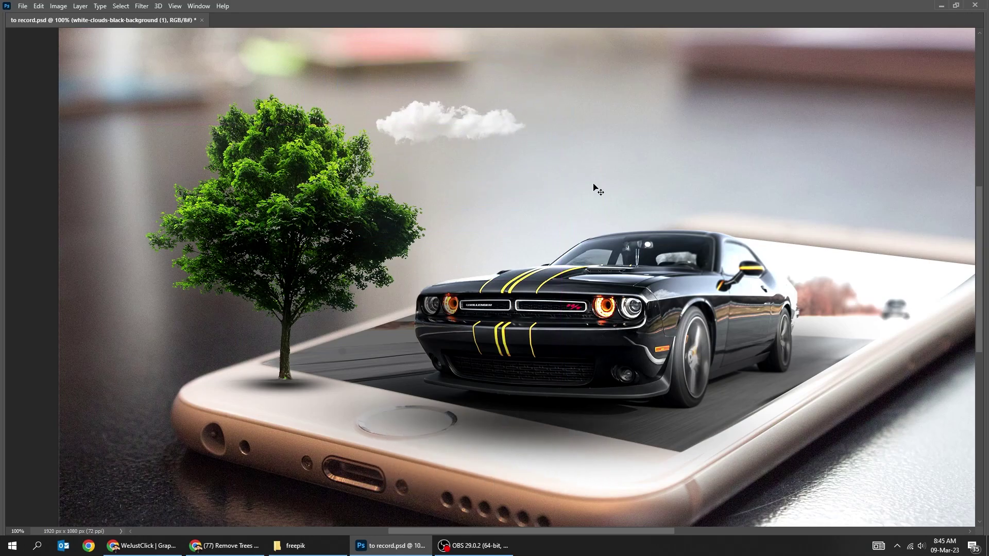
key(Tab)
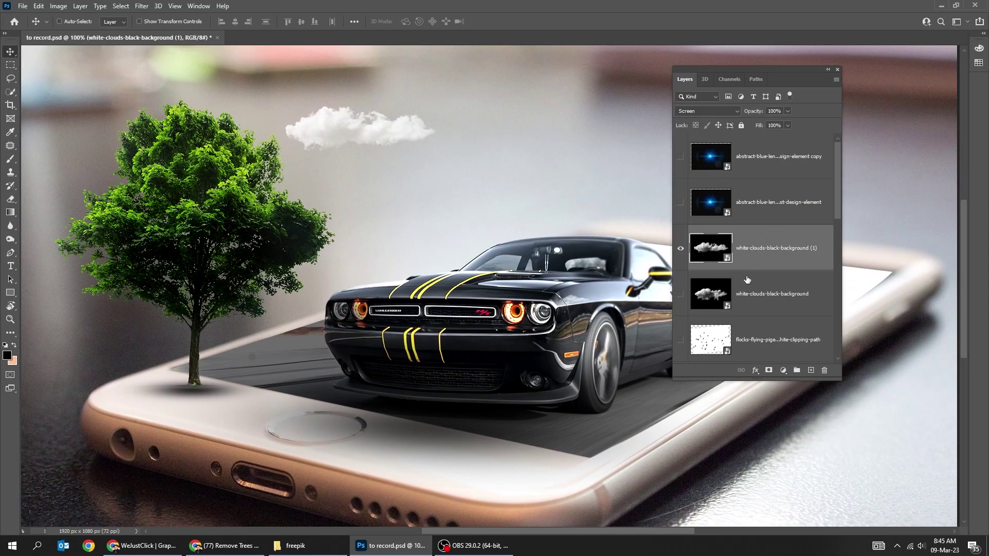
Show the second white-clouds layer, shrink it, blend it with Screen and move it higher.
click(680, 294)
click(752, 297)
key(Tab)
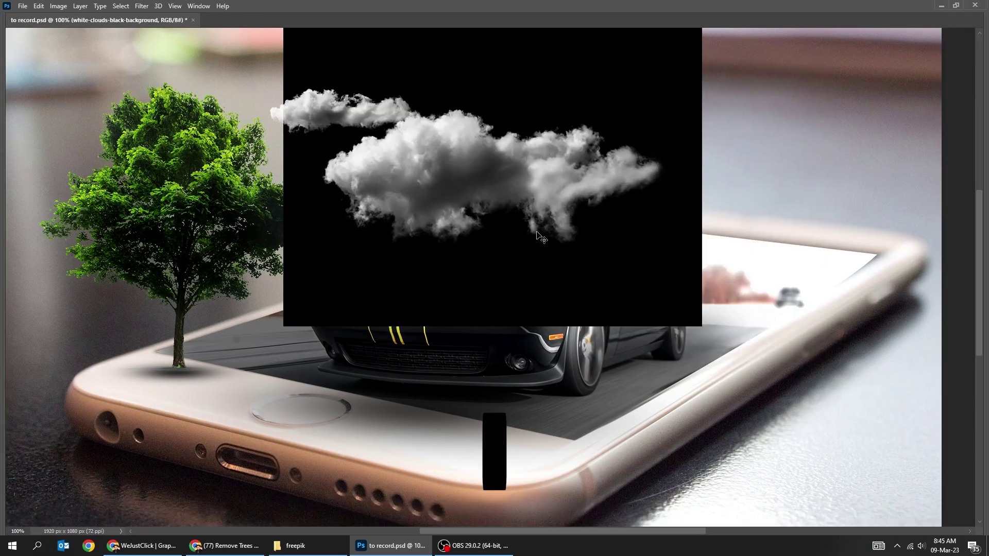
key(ctrl+t)
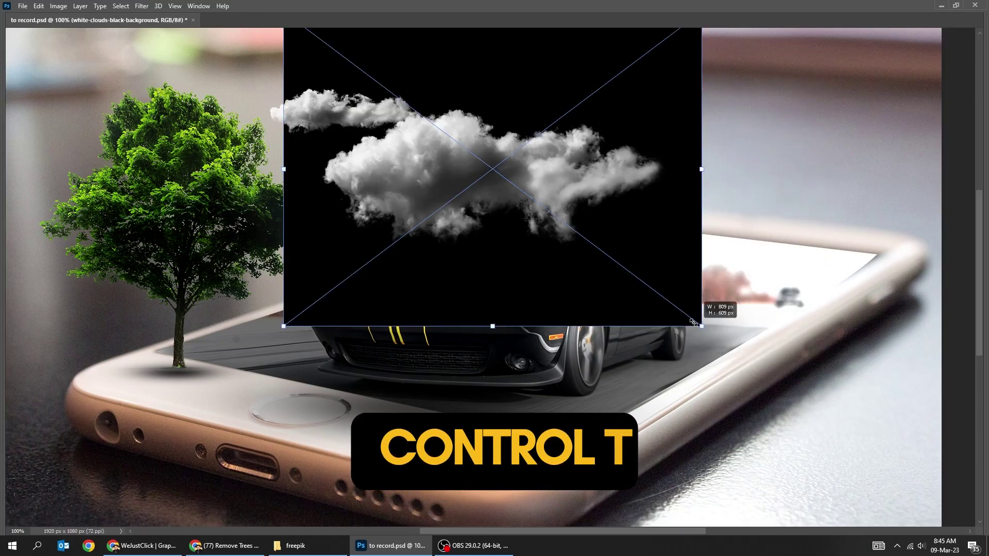
drag(701, 326, 595, 267)
drag(515, 206, 577, 157)
key(Tab)
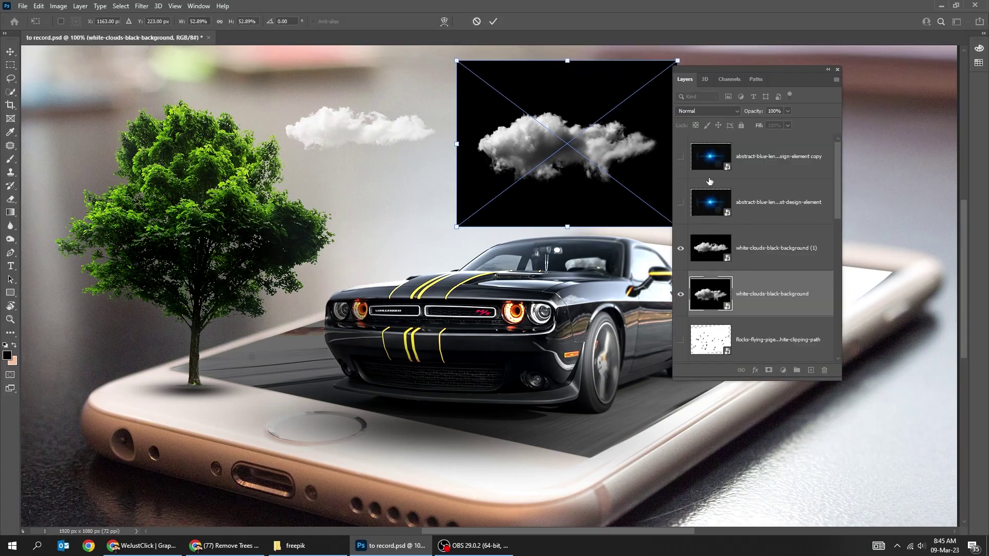
click(715, 112)
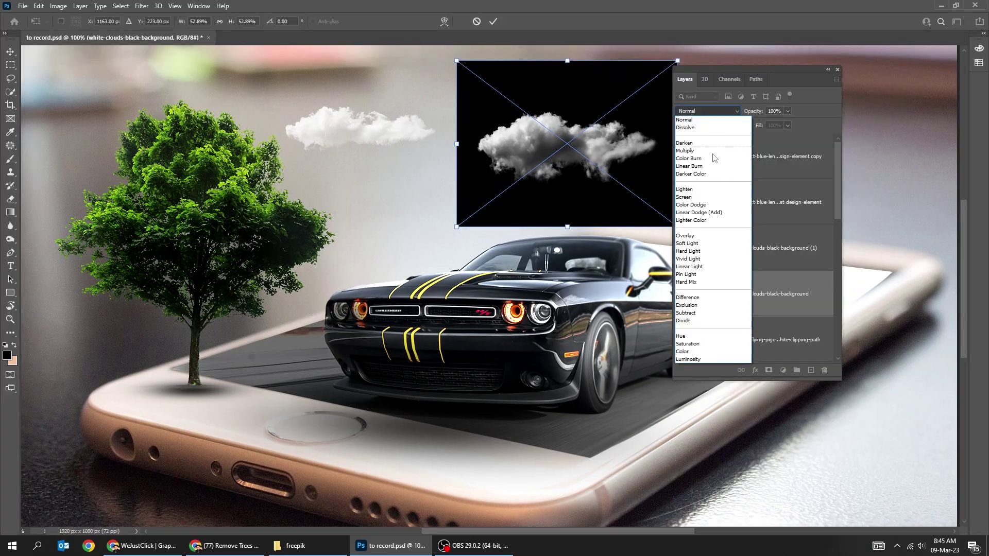
click(700, 188)
key(Tab)
drag(611, 201, 592, 168)
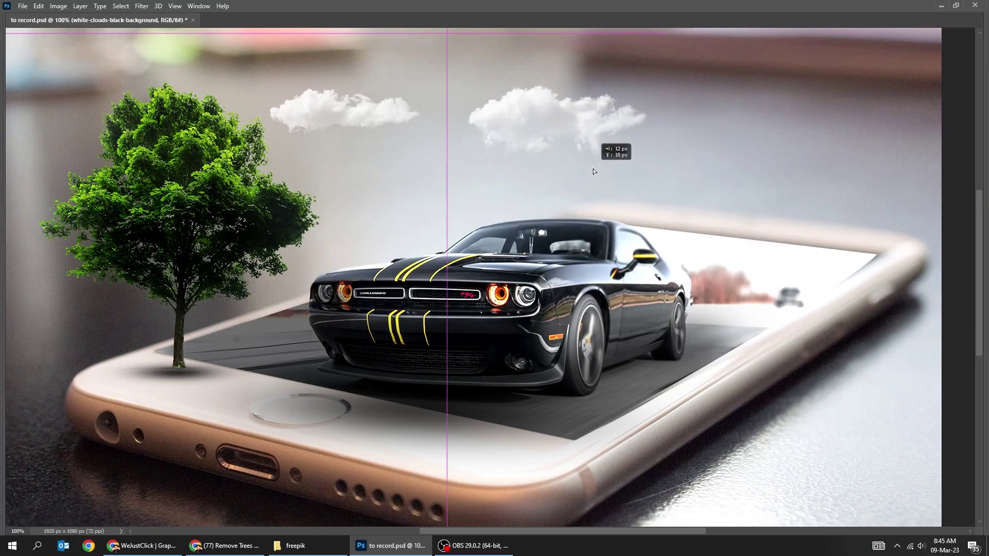
key(Return)
Move the left cloud far to the right and slide the middle cloud left.
right_click(340, 114)
click(361, 122)
drag(355, 117, 690, 153)
drag(529, 115, 499, 107)
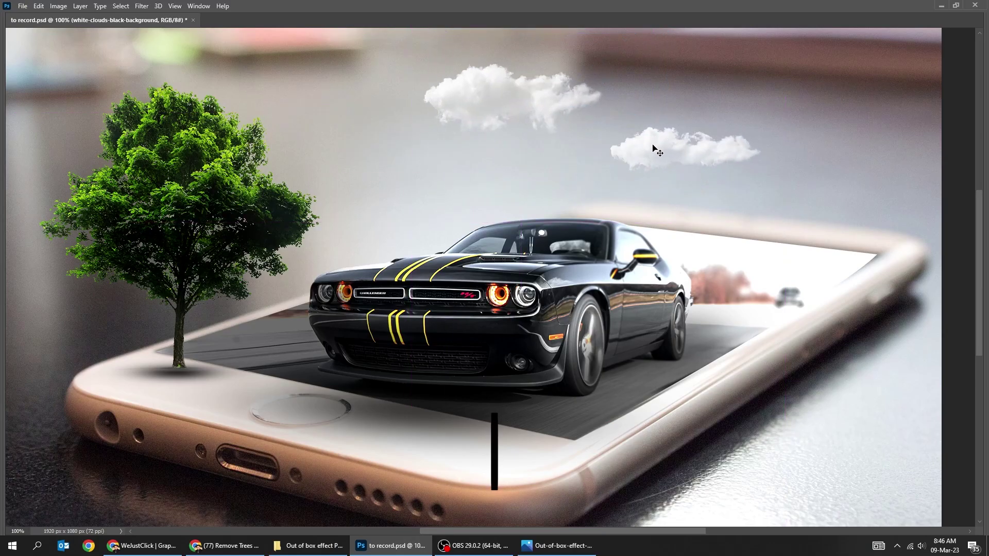
Alt-drag a copy of the right cloud, shrink it and place it beside the tree.
right_click(652, 149)
click(670, 153)
drag(680, 150, 384, 161)
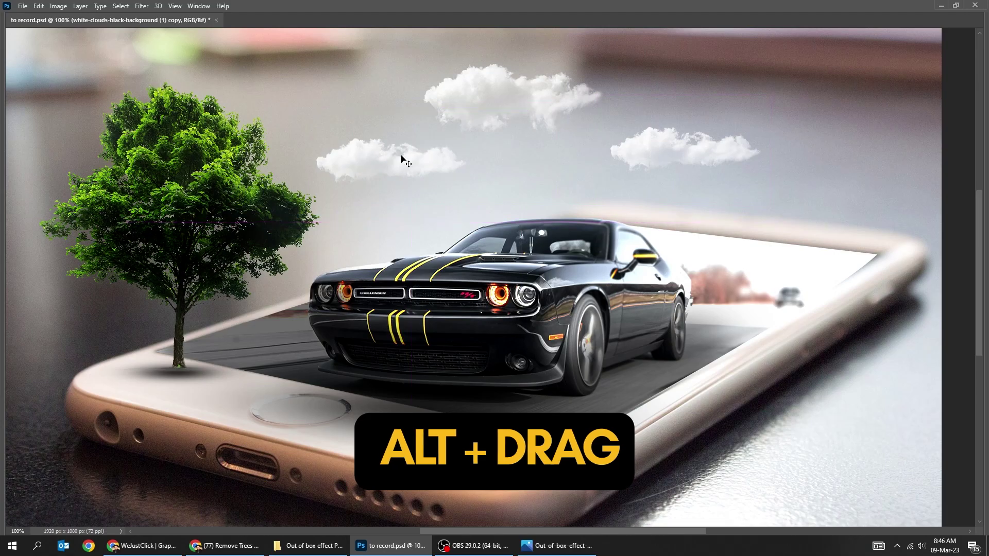
key(ctrl+t)
drag(476, 106, 452, 122)
key(Return)
drag(397, 157, 329, 167)
key(Tab)
scroll(800, 267, down, 3)
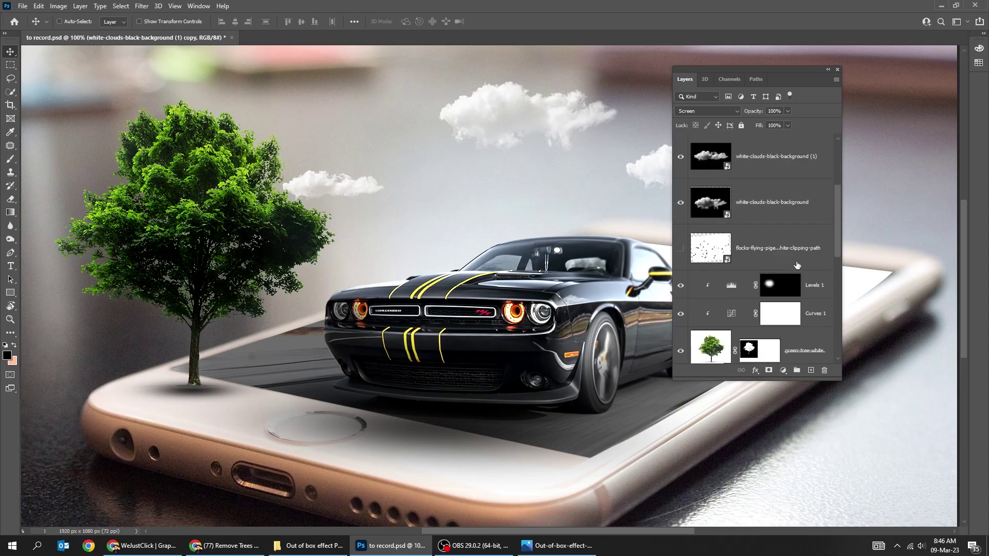
Group Levels 1, Curves 1 and the tree layer into a group named 'tree'.
click(803, 239)
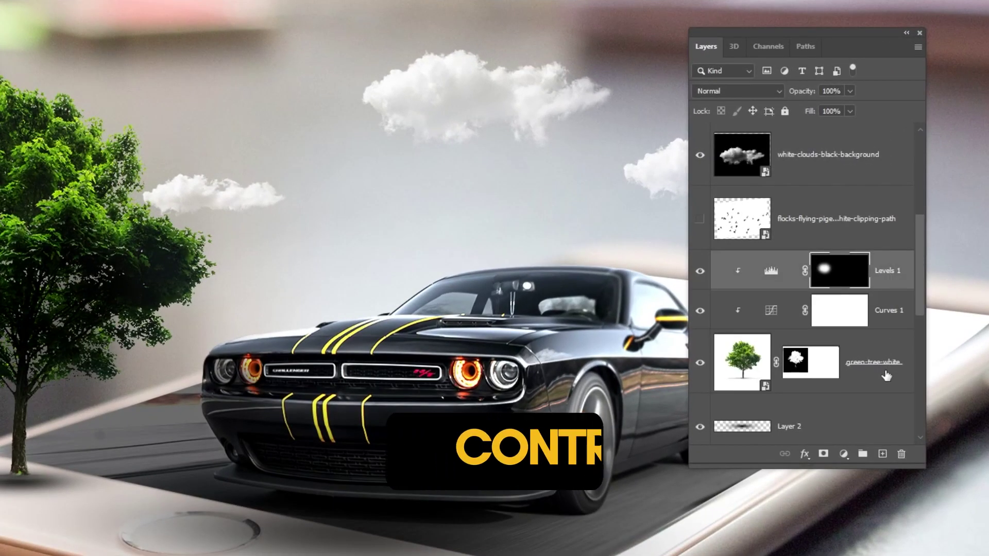
shift+click(886, 376)
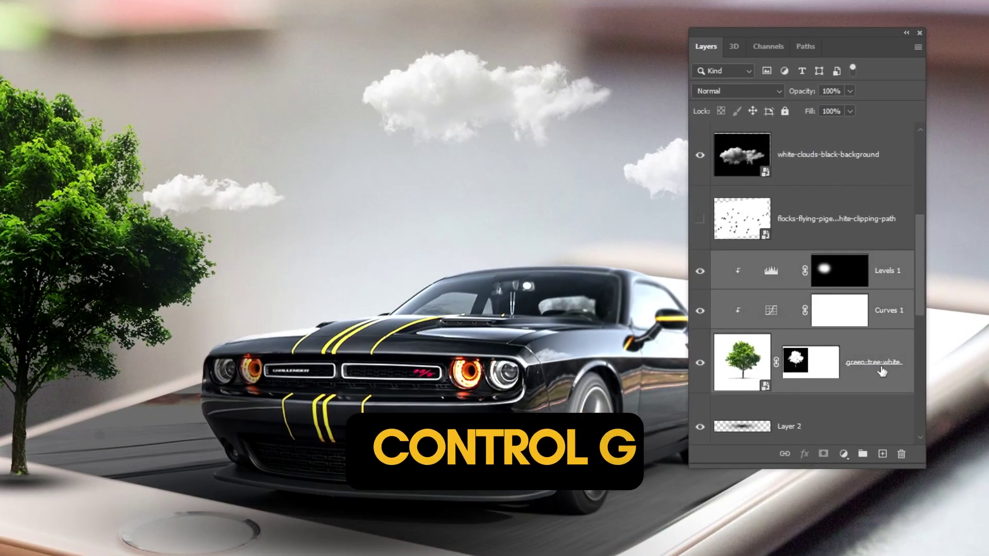
key(ctrl+g)
double_click(751, 260)
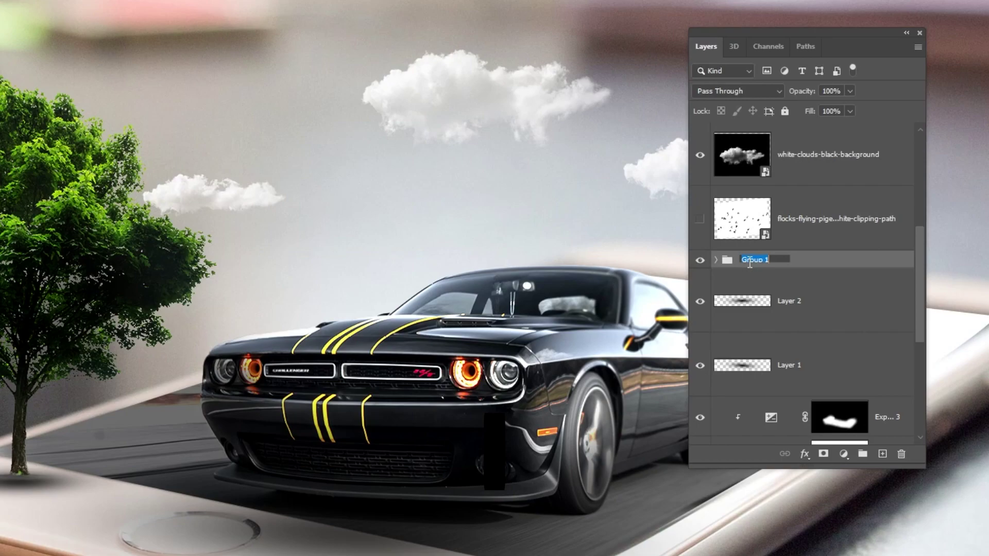
text(tree)
key(Return)
Move Layer 2 into the tree group, give the group a red label and collapse it.
click(716, 260)
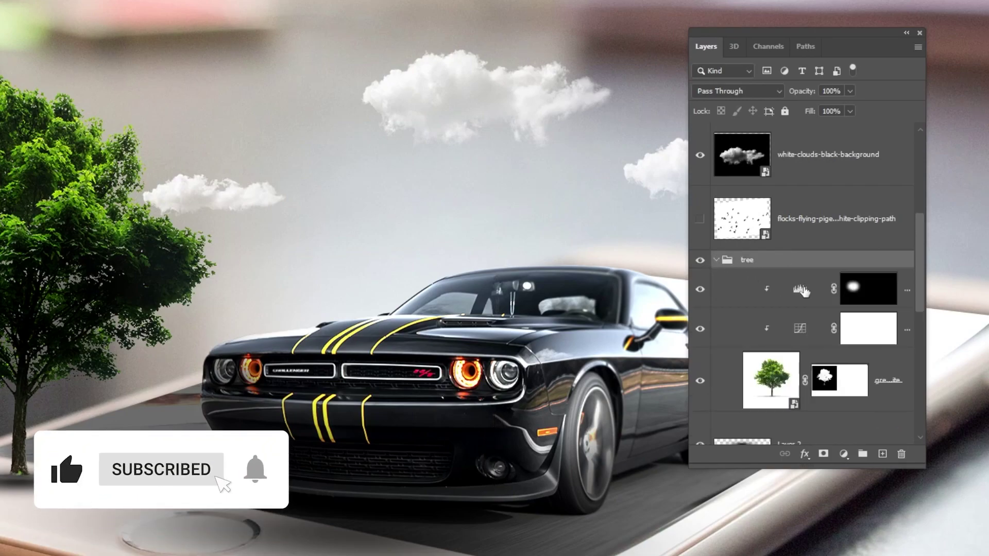
scroll(816, 335, down, 2)
click(861, 323)
drag(861, 323, 851, 294)
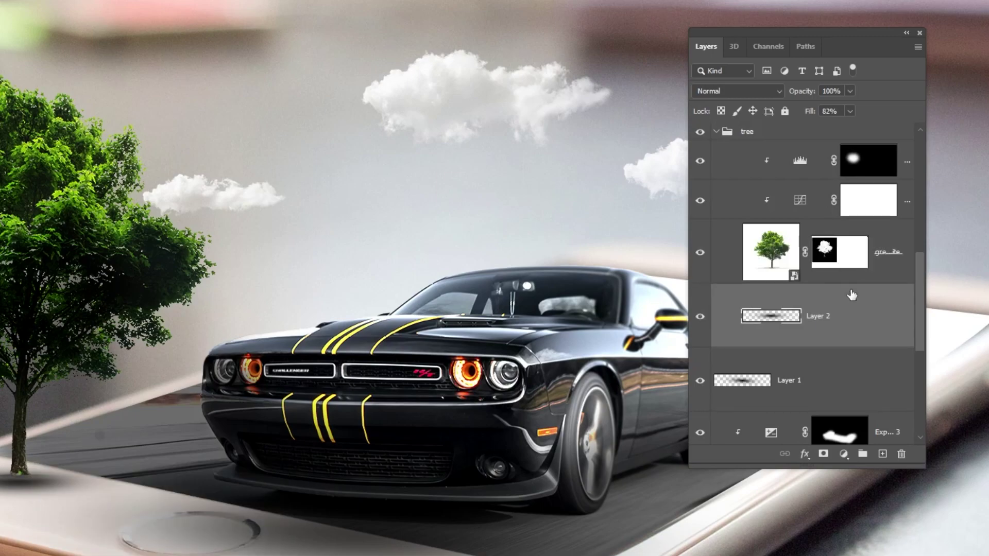
click(749, 133)
right_click(749, 133)
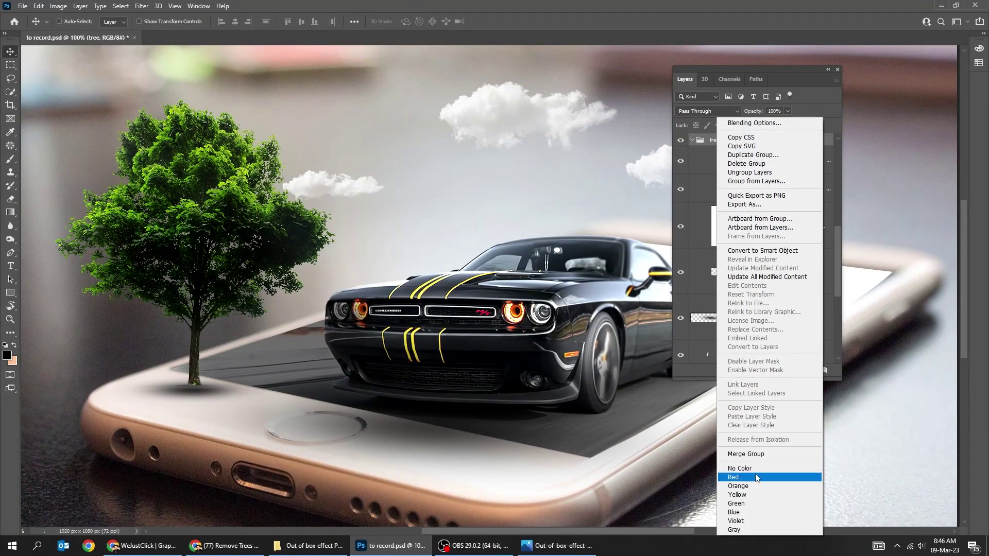
click(756, 477)
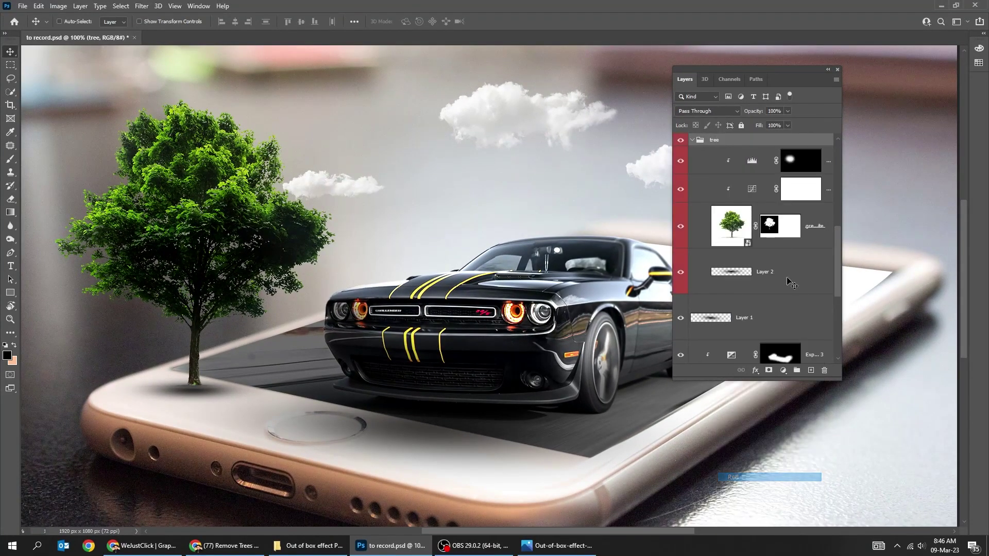
click(693, 140)
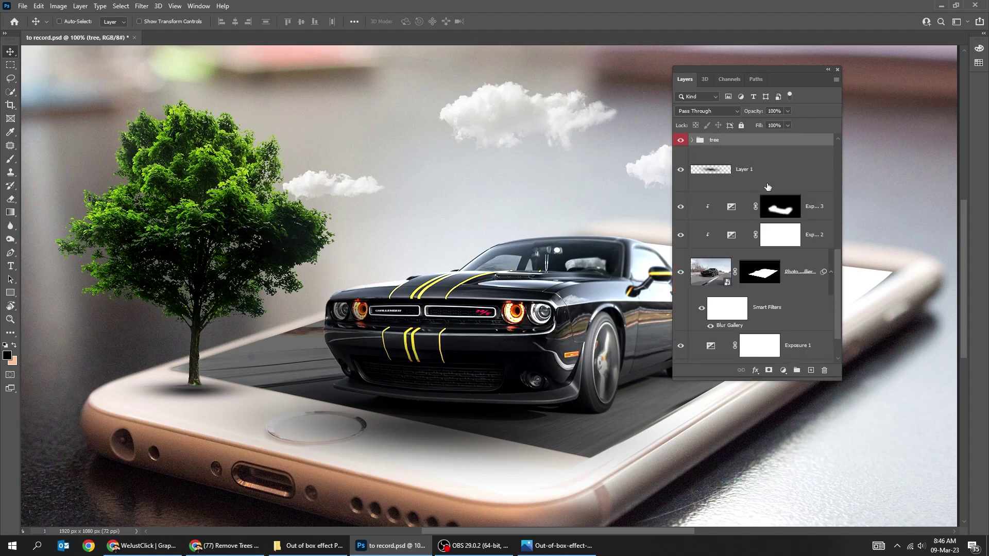
Select both white-clouds layers.
scroll(767, 186, up, 3)
click(787, 208)
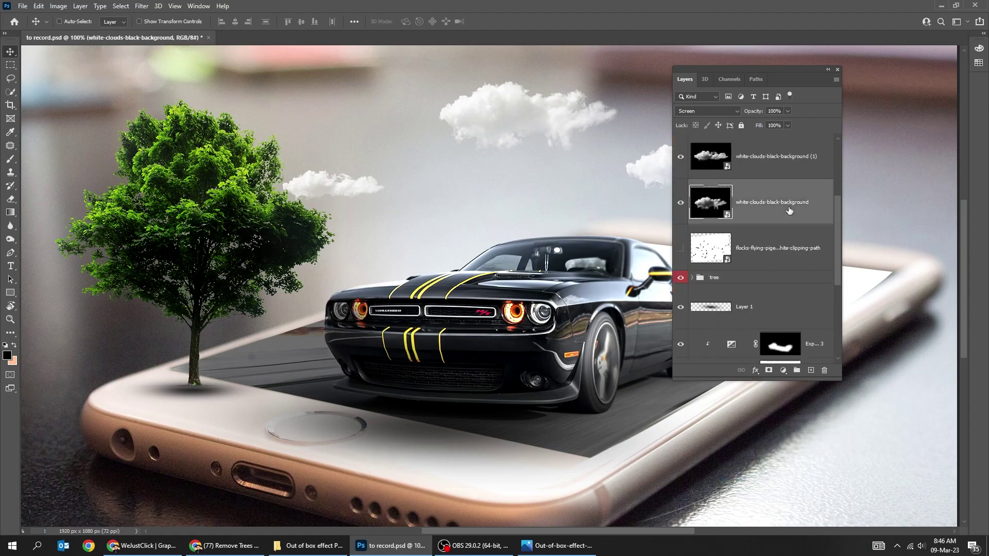
shift+click(775, 164)
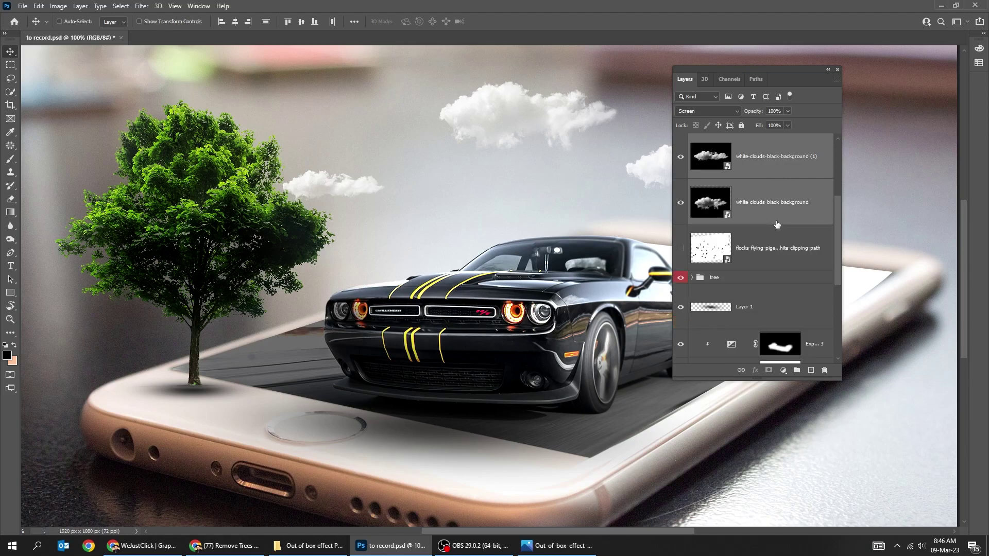
Move both cloud layers below the tree group and nudge the small cloud copy left.
drag(778, 221, 780, 300)
right_click(357, 186)
click(367, 190)
drag(357, 189, 326, 185)
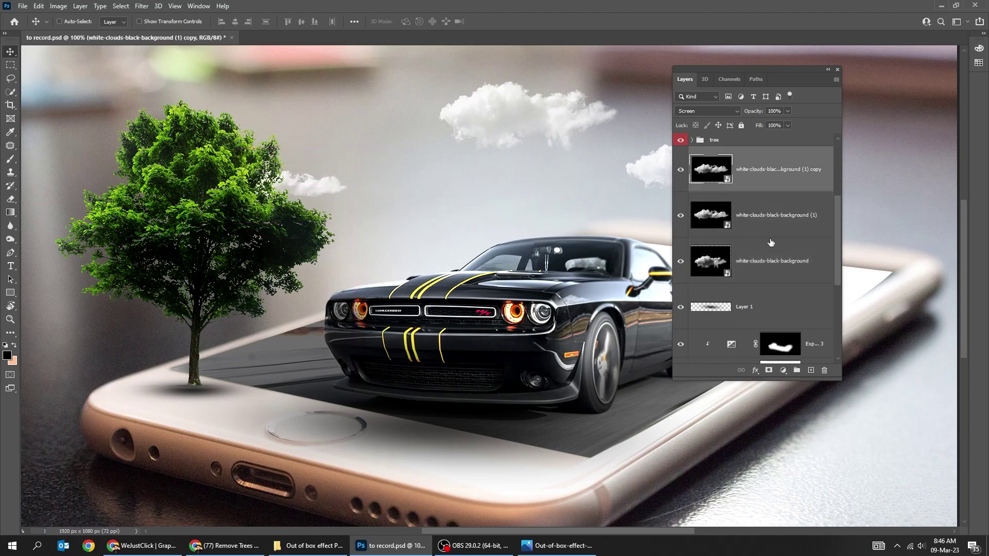
Turn on and select the flying birds layer.
scroll(771, 243, up, 2)
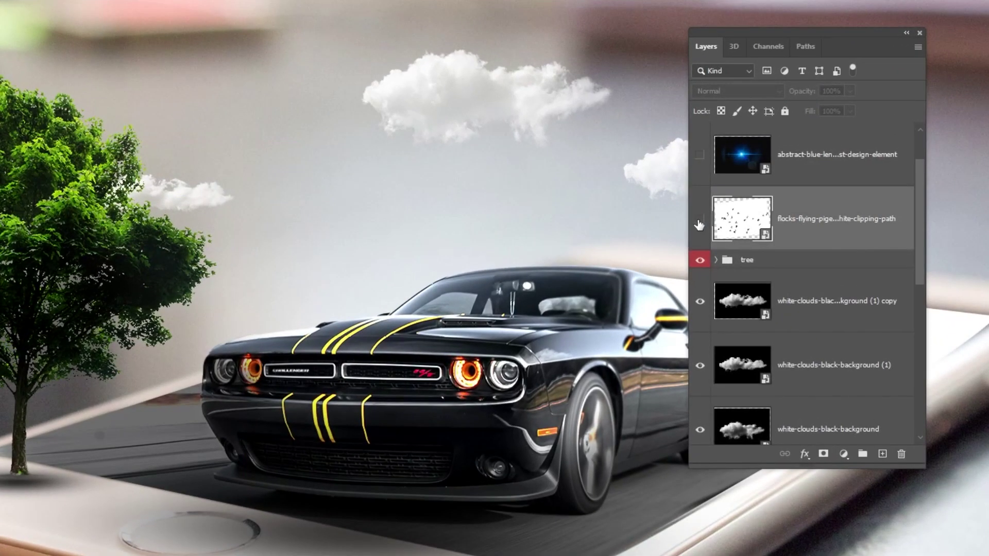
click(681, 202)
click(724, 208)
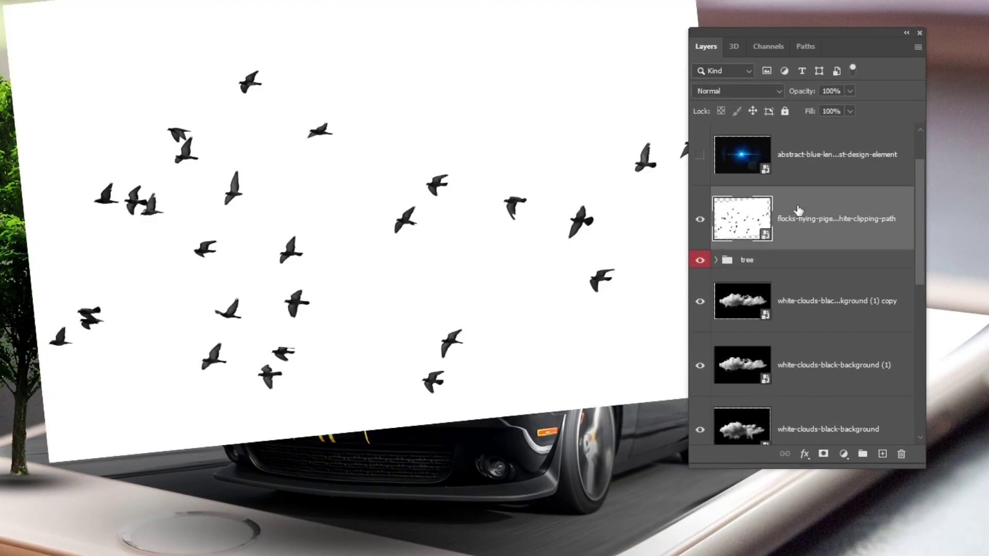
Split the birds layer's Blend If white slider to 205/243 so the white background disappears.
click(839, 228)
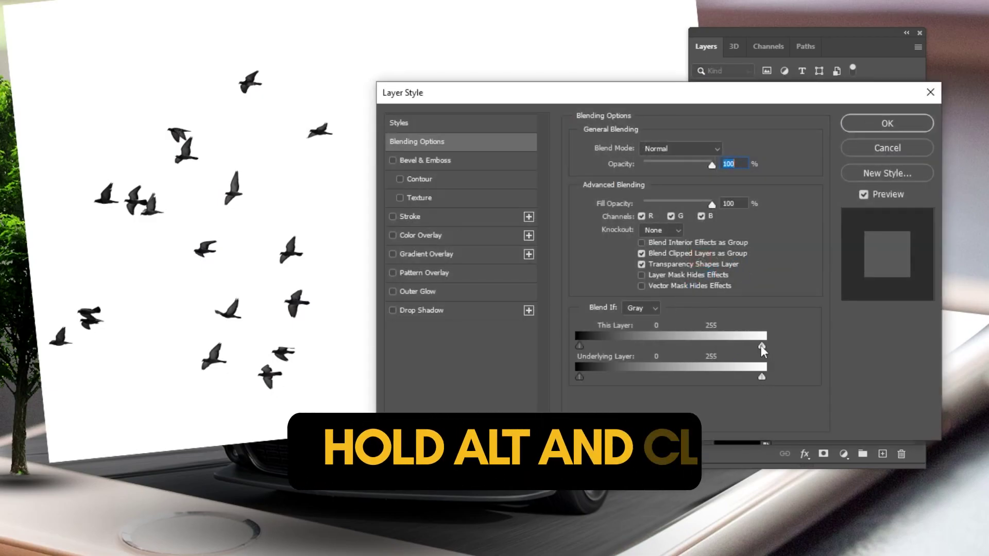
key(alt)
drag(761, 346, 749, 345)
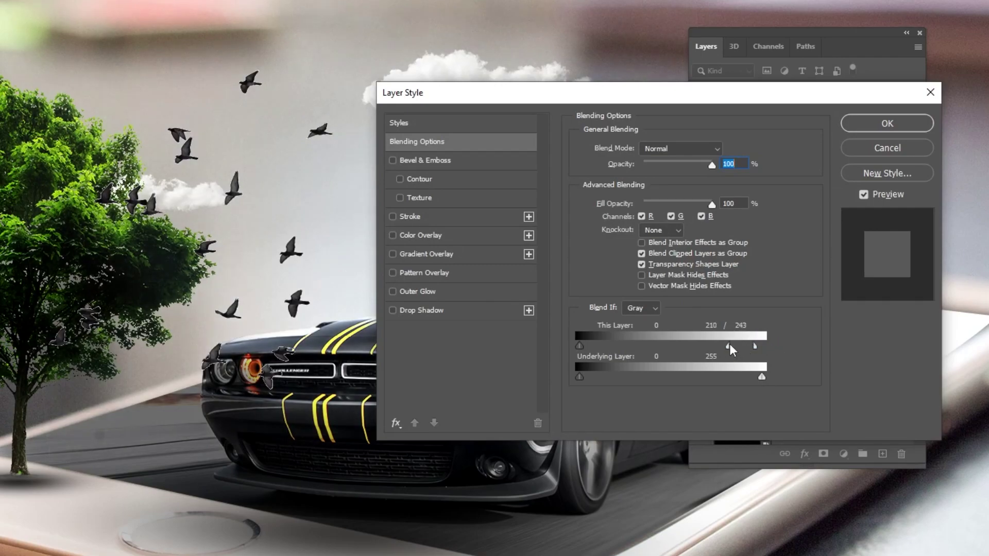
click(878, 127)
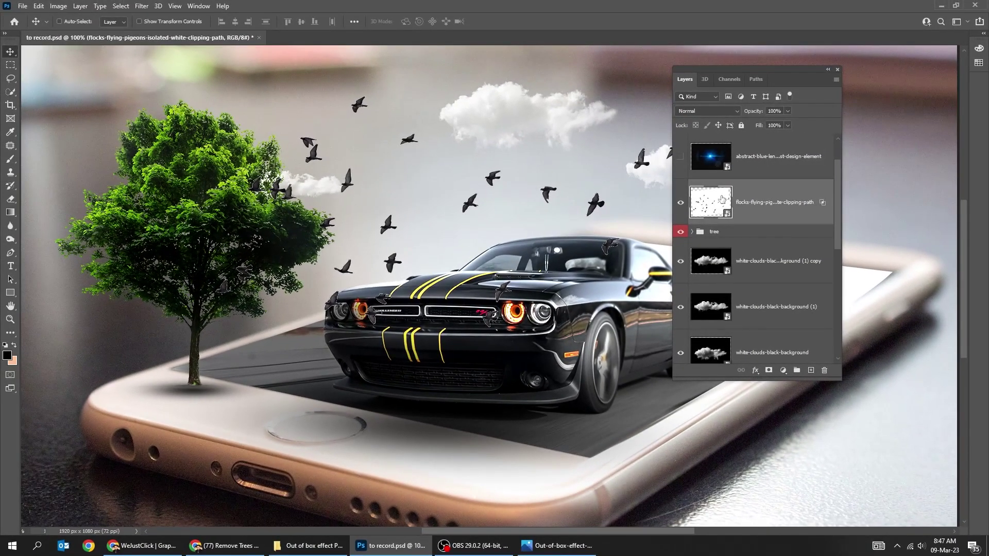
Add a layer mask to the flying-pigeons layer and set up a soft black brush at size 90.
click(768, 370)
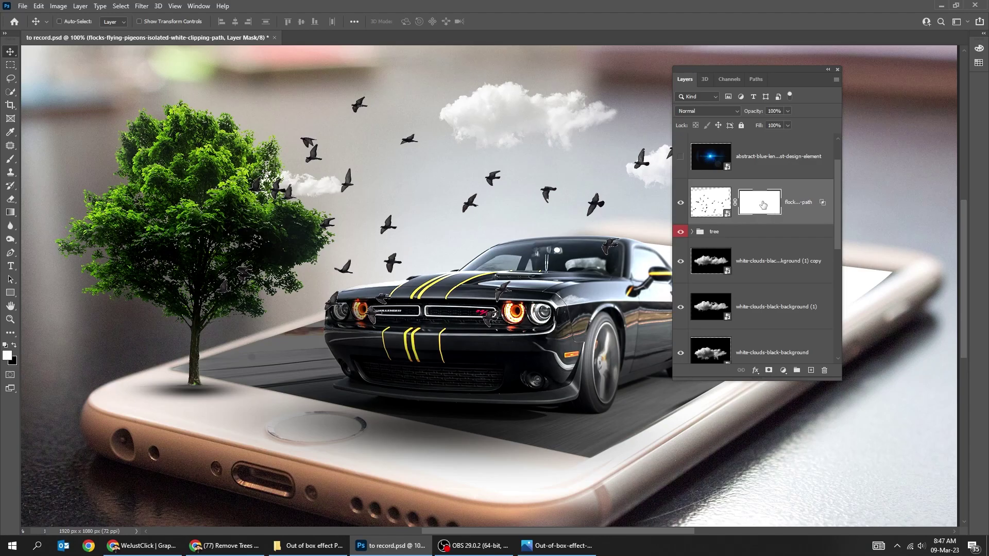
key(x)
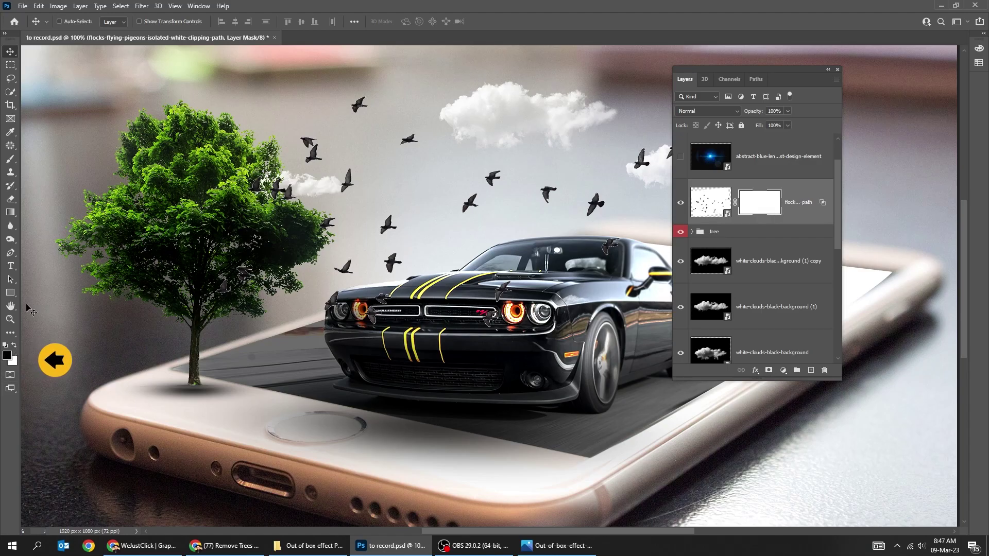
click(11, 159)
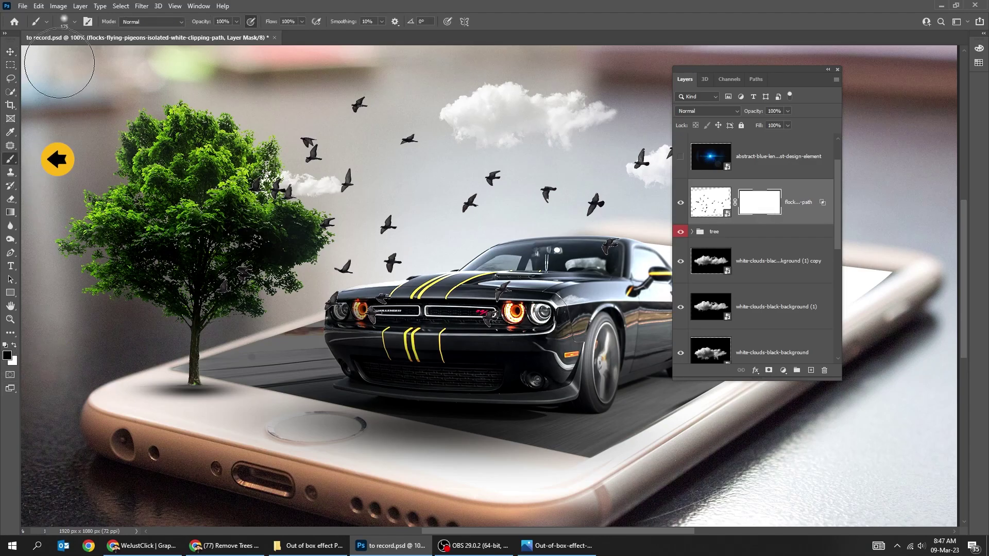
click(74, 22)
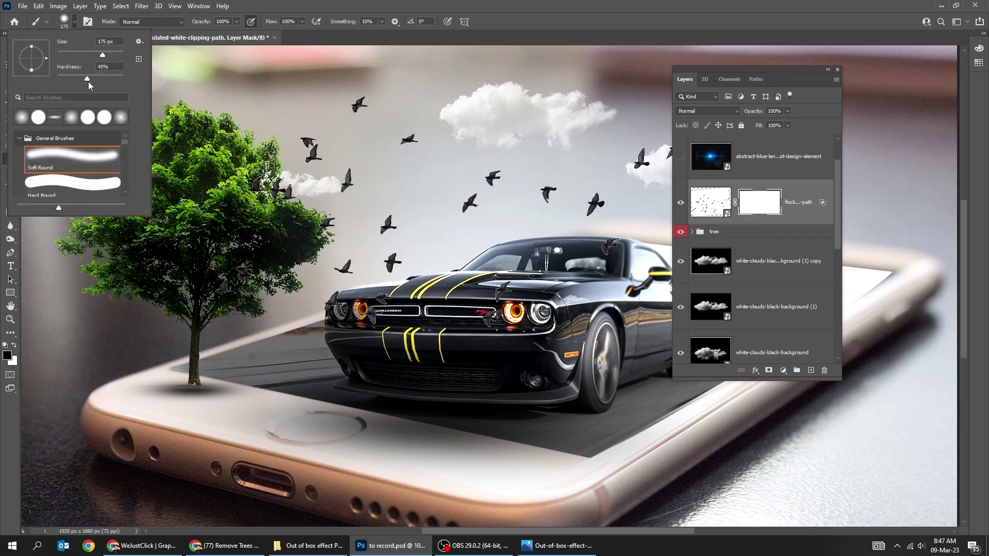
click(127, 31)
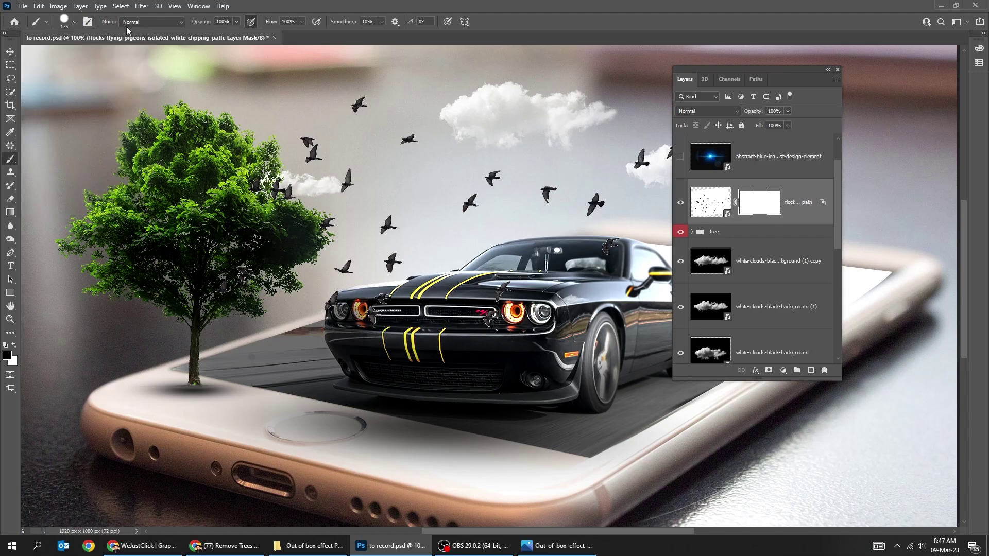
key(bracketleft)
key(bracketleft)
key(bracketleft)
key(bracketleft)
Paint out the stray birds near the car, on its roof and over the tree.
click(309, 152)
click(391, 264)
click(610, 246)
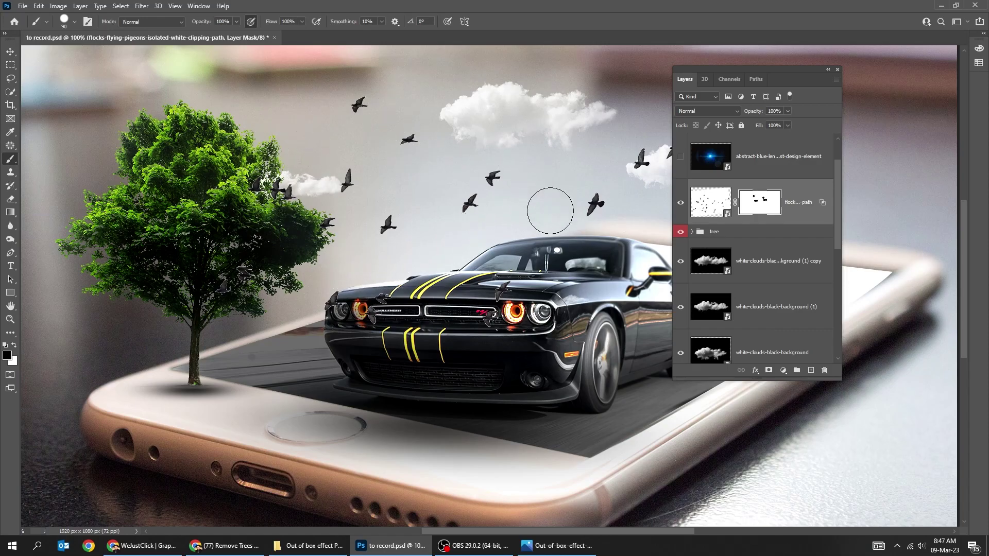
drag(549, 201, 409, 213)
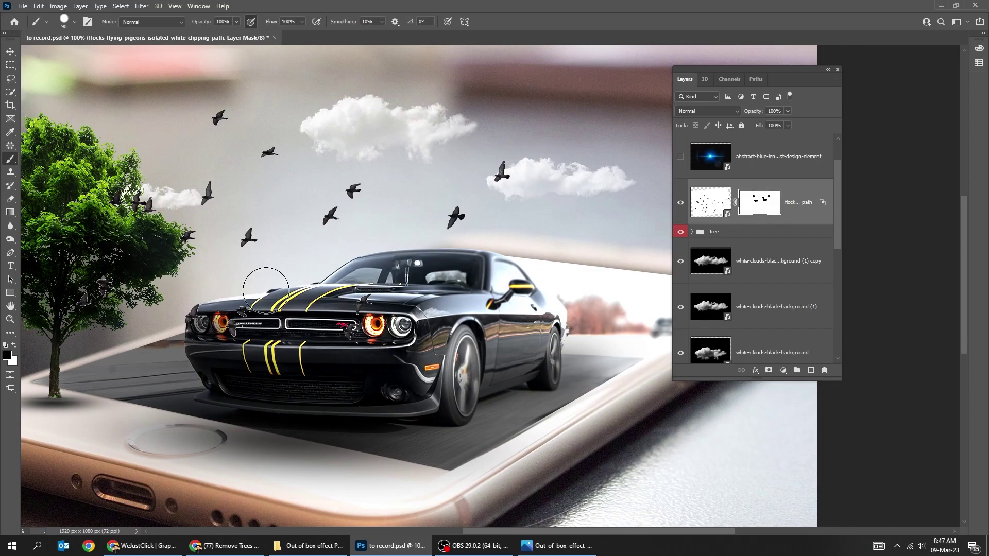
click(134, 207)
drag(188, 211, 321, 210)
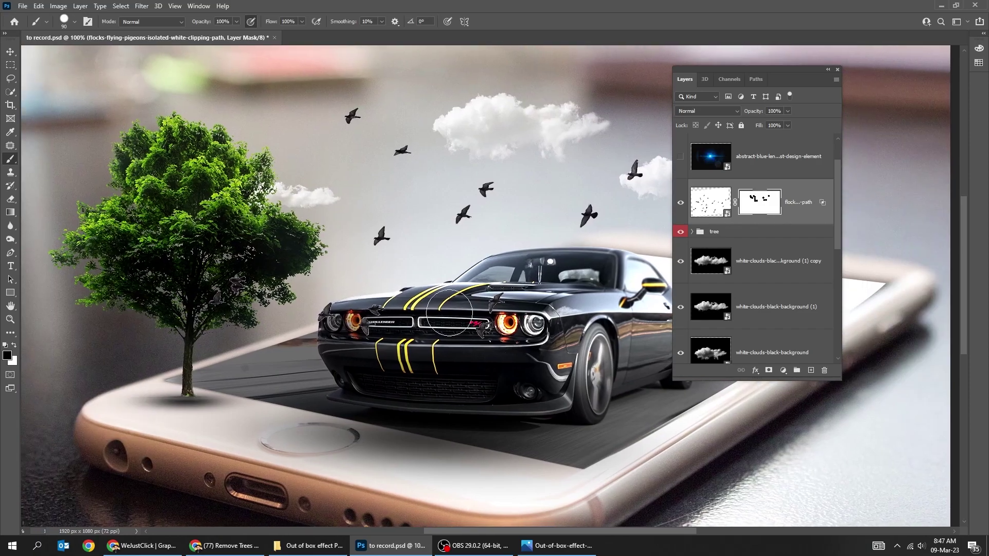
key(v)
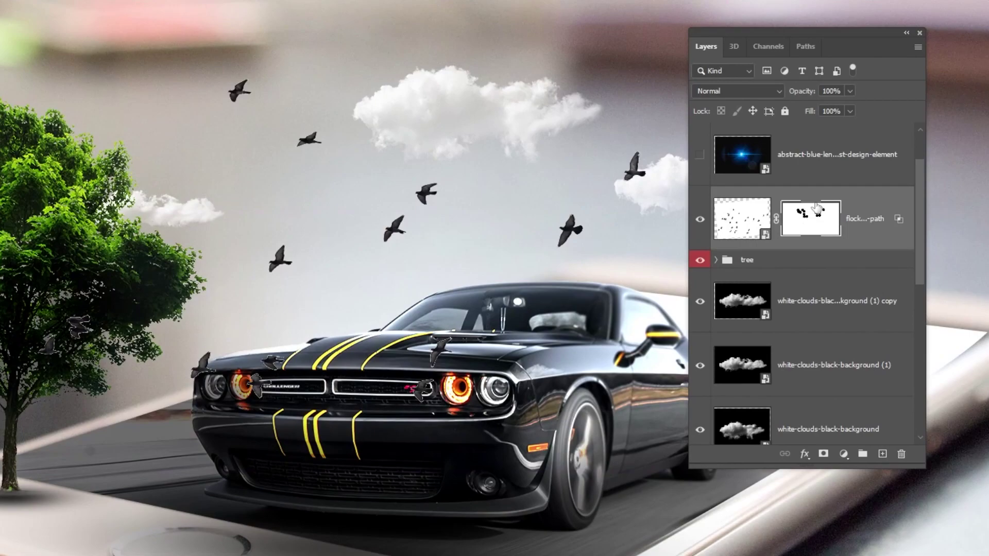
Show the blue lens flare layer and set its blend mode to Screen.
click(835, 166)
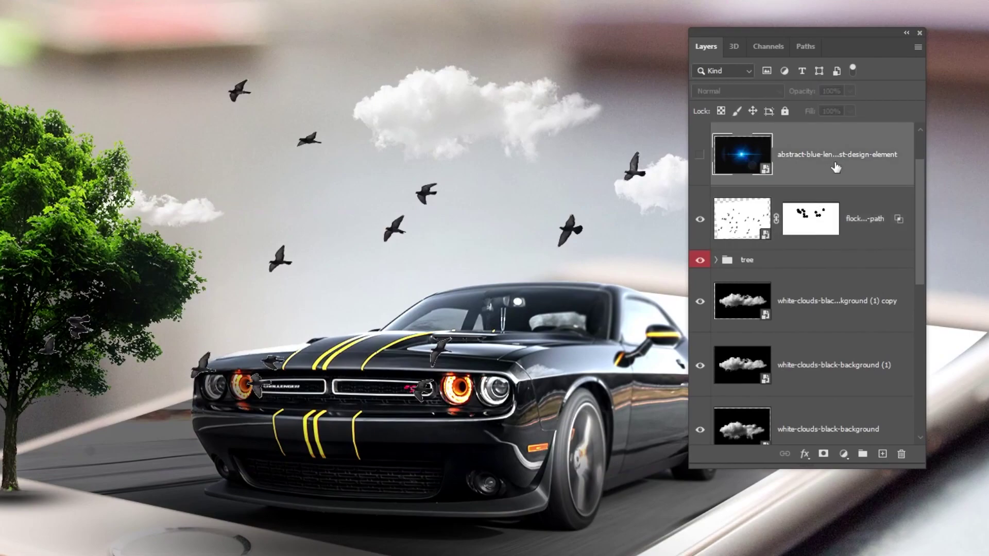
click(700, 155)
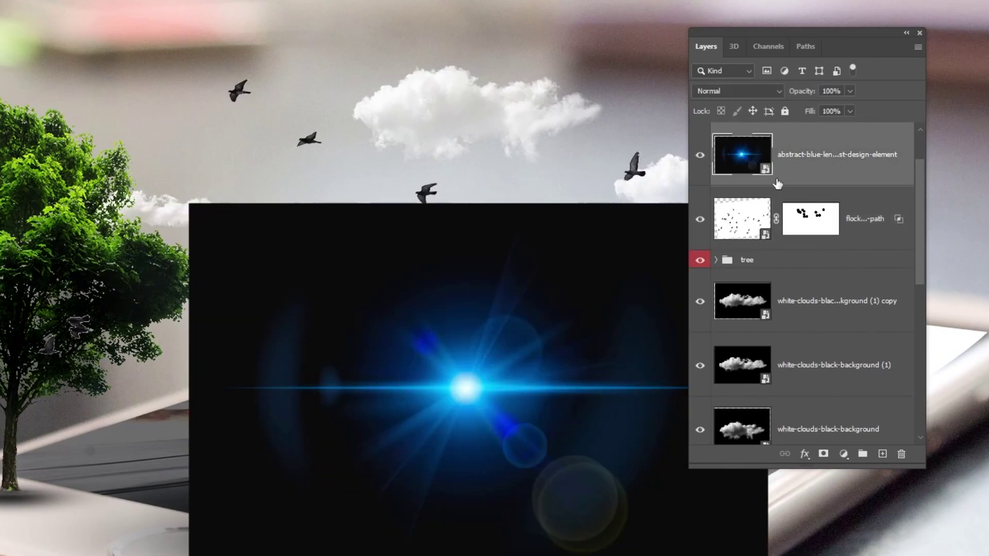
click(711, 91)
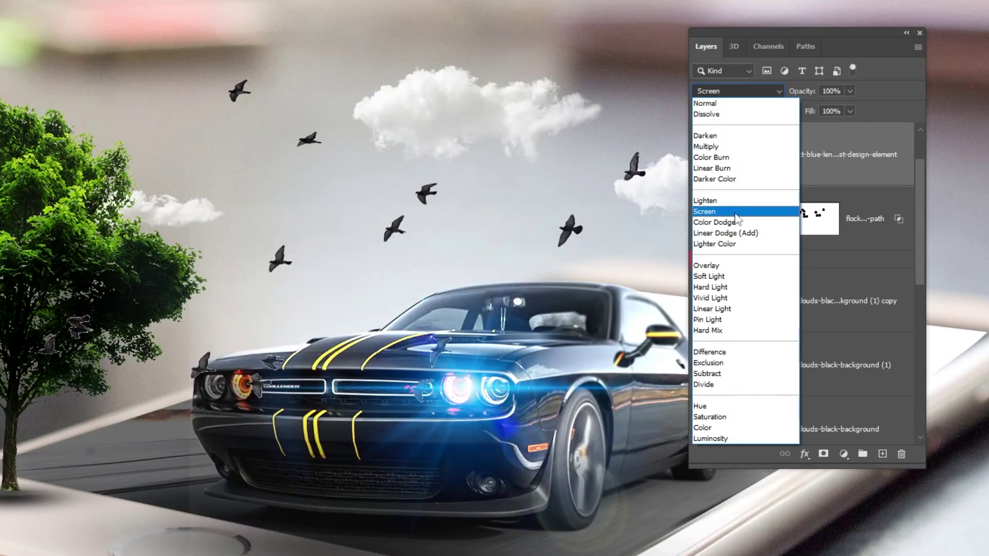
click(734, 213)
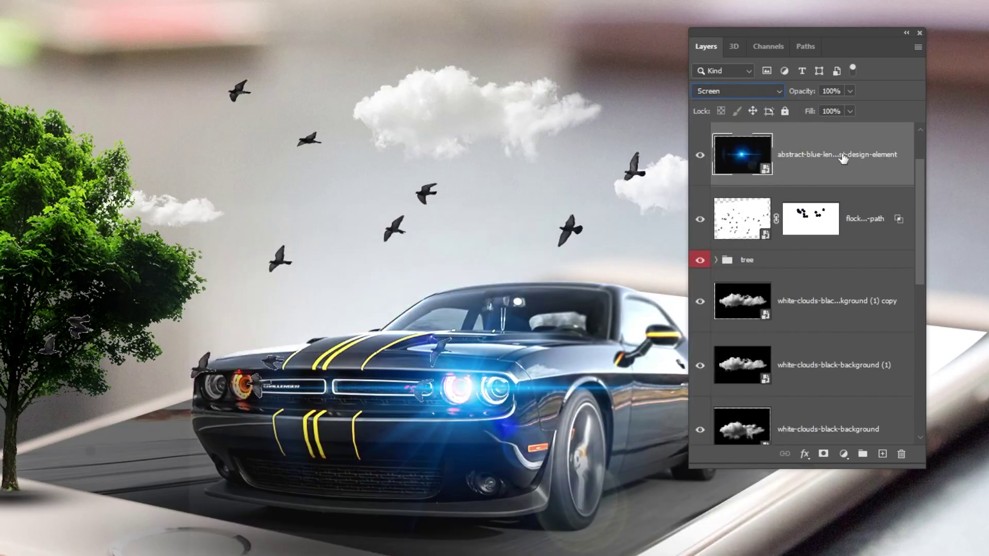
Duplicate the lens flare layer, show the copy and set it to Screen as well.
drag(843, 159, 775, 190)
click(700, 156)
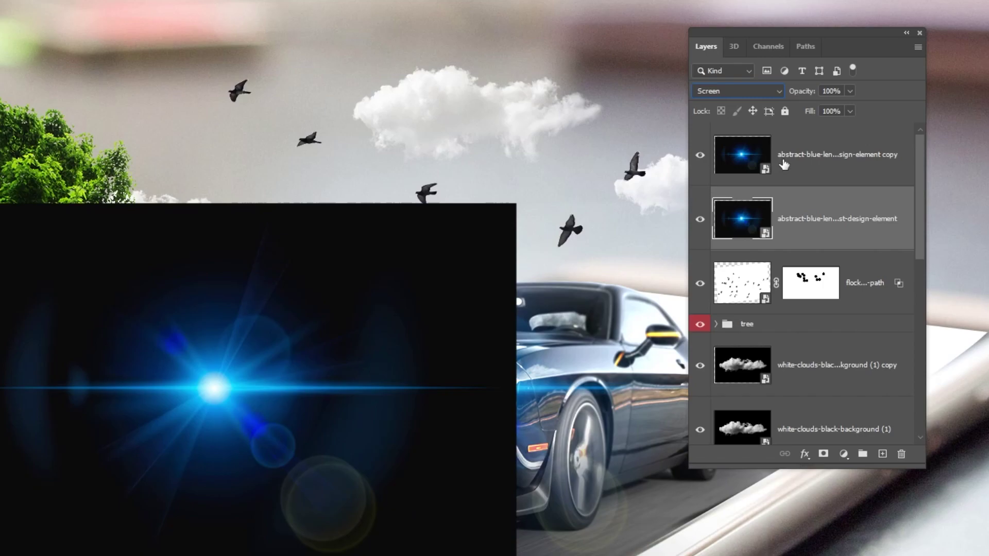
click(796, 161)
click(749, 97)
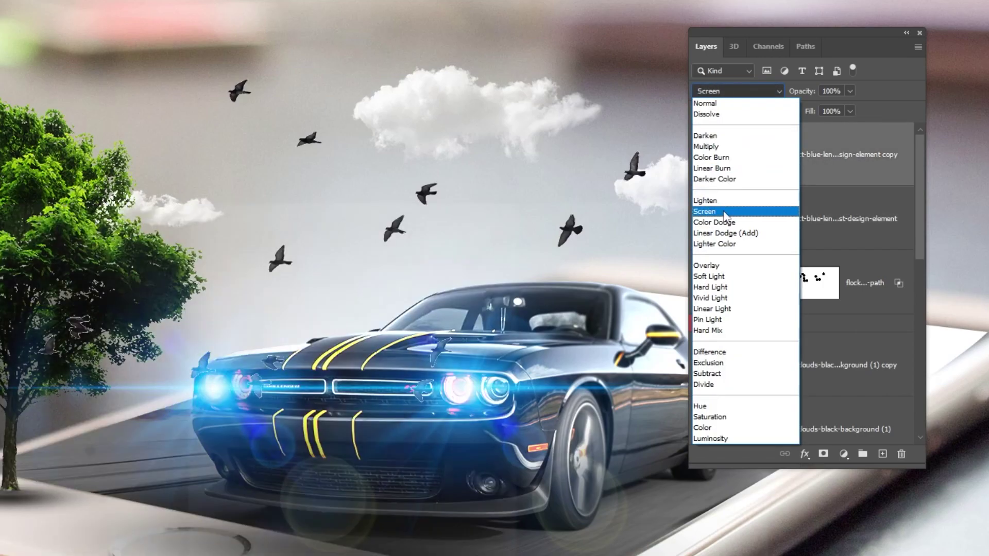
click(725, 216)
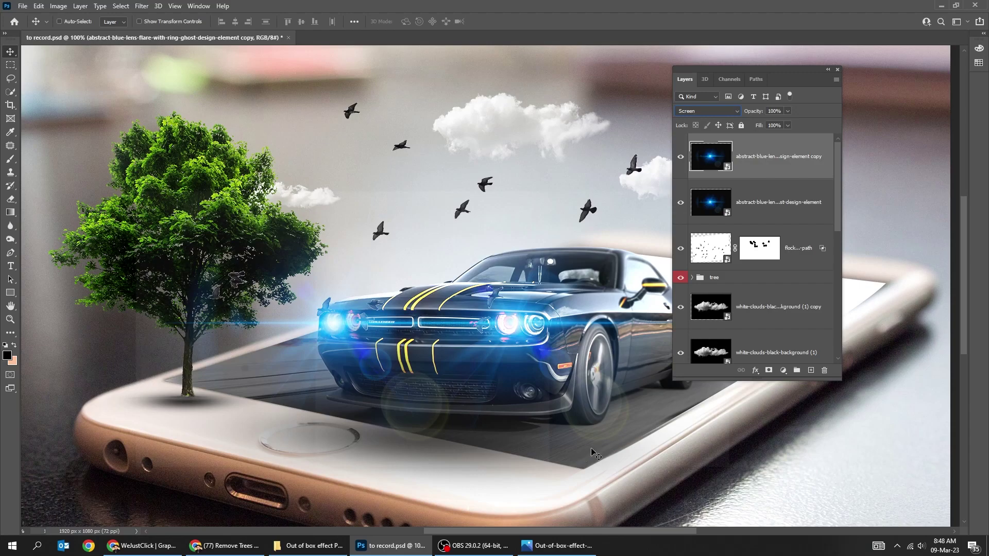
Mask the copied flare and paint part of it away with a soft brush at 94% opacity.
click(767, 372)
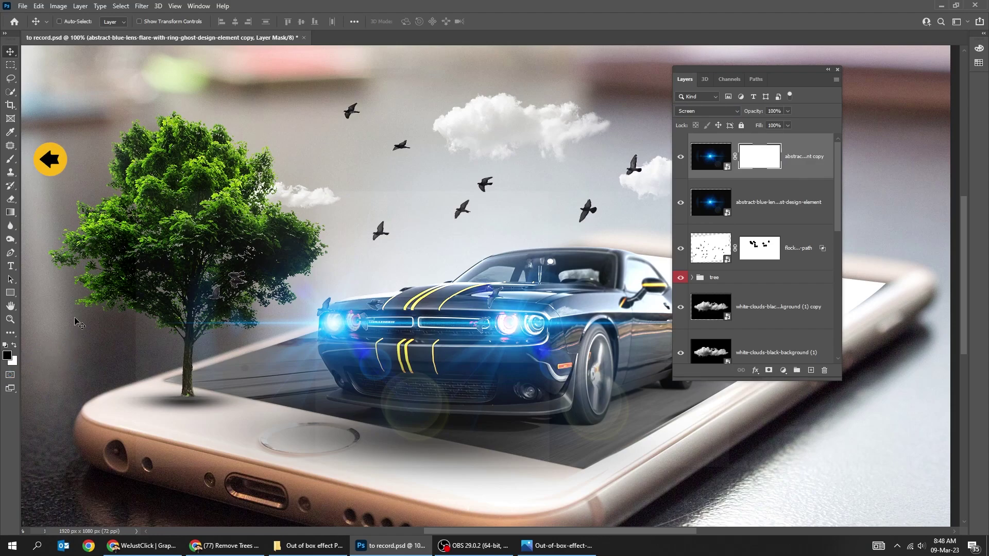
key(b)
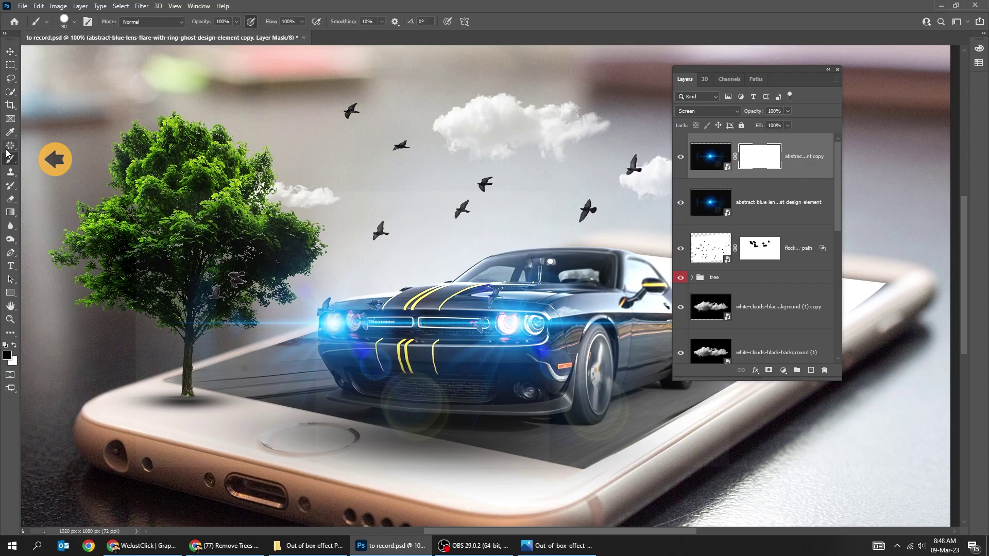
click(76, 22)
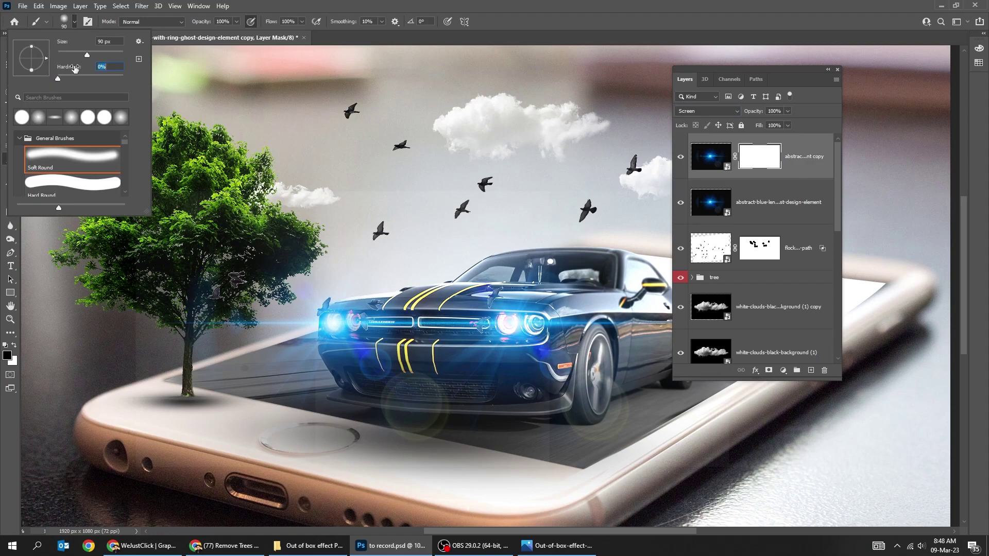
click(234, 23)
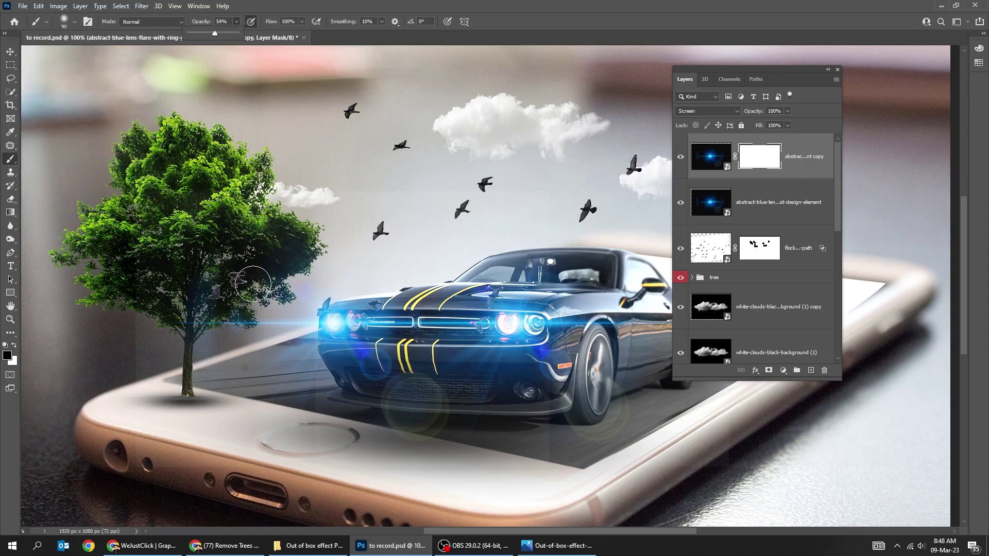
drag(160, 333, 141, 393)
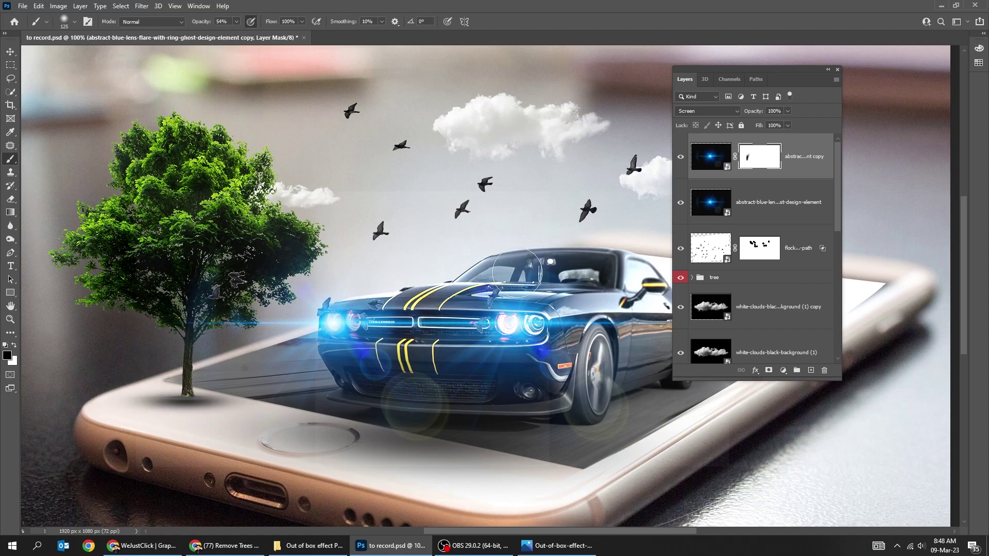
drag(803, 381, 803, 336)
drag(752, 79, 837, 89)
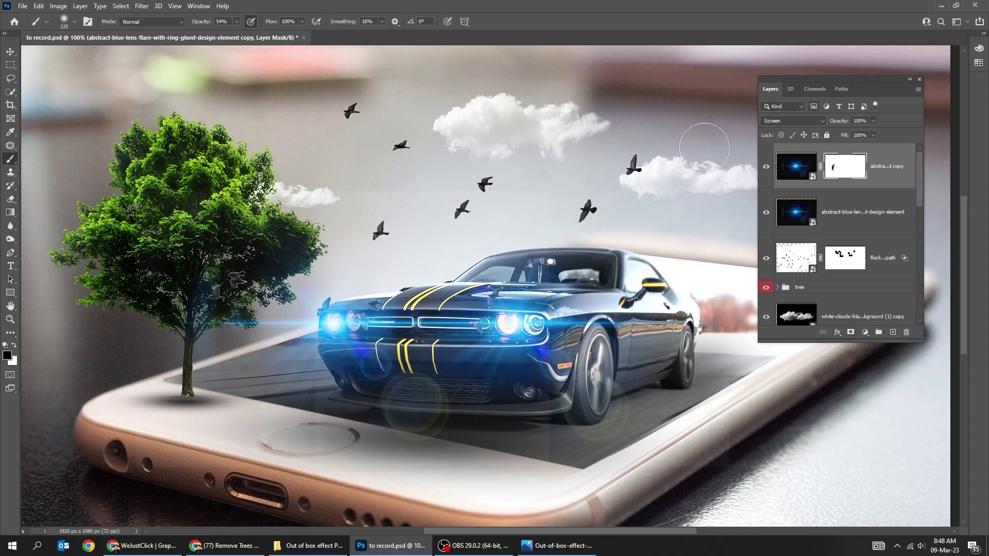
key(Tab)
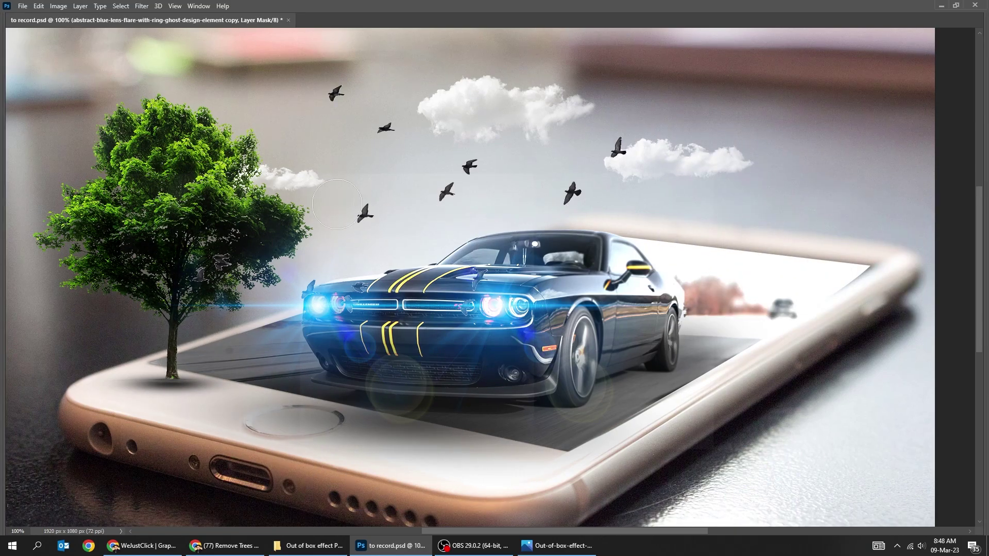
key(Tab)
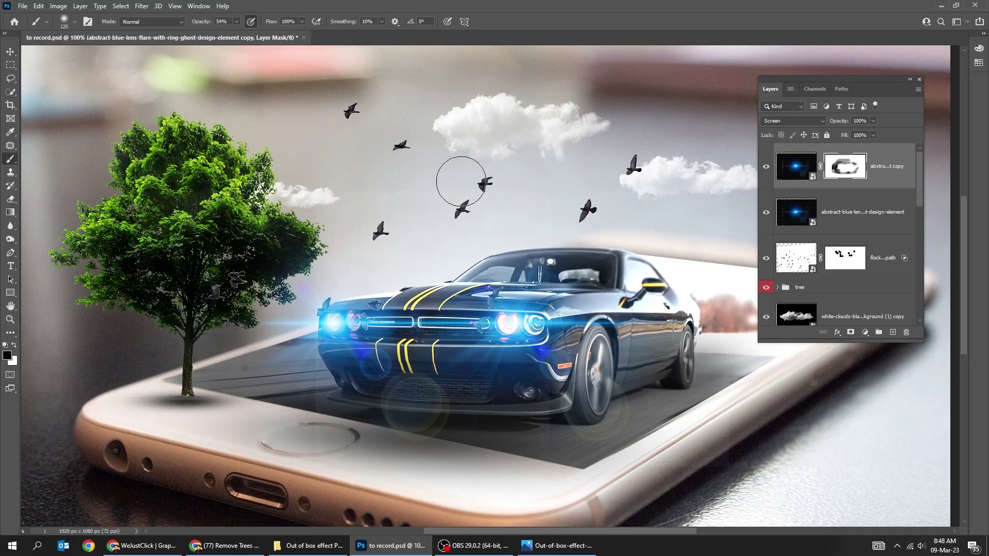
Add a layer mask to the original lens flare layer.
click(865, 212)
click(850, 332)
key(Tab)
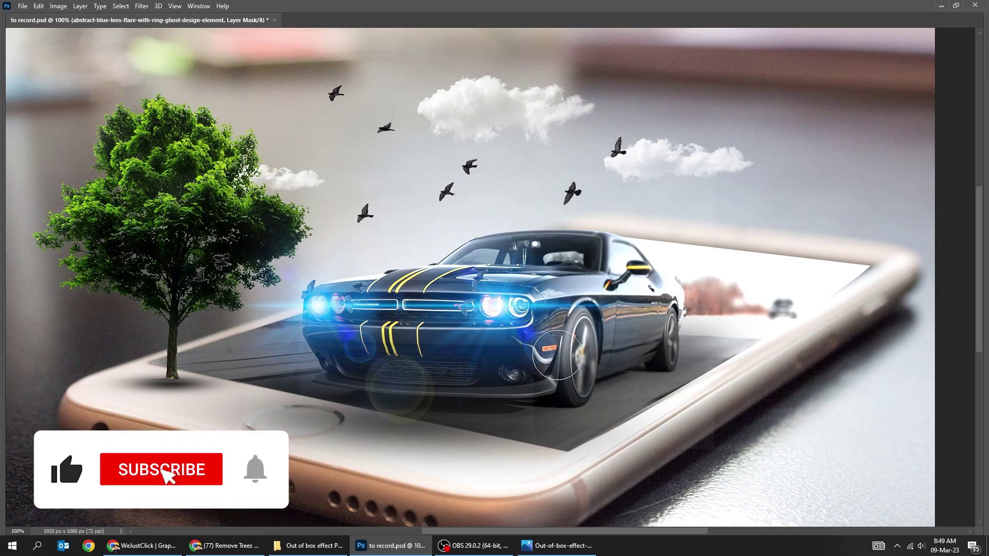
key(Tab)
Paint away the flare ghost ring below the bumper on the copied flare's mask.
click(841, 161)
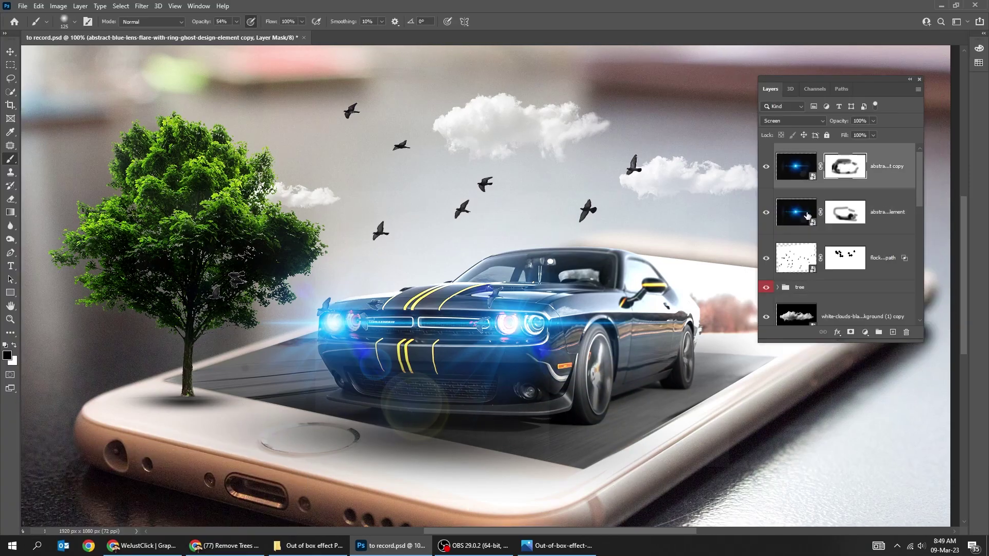
key(Tab)
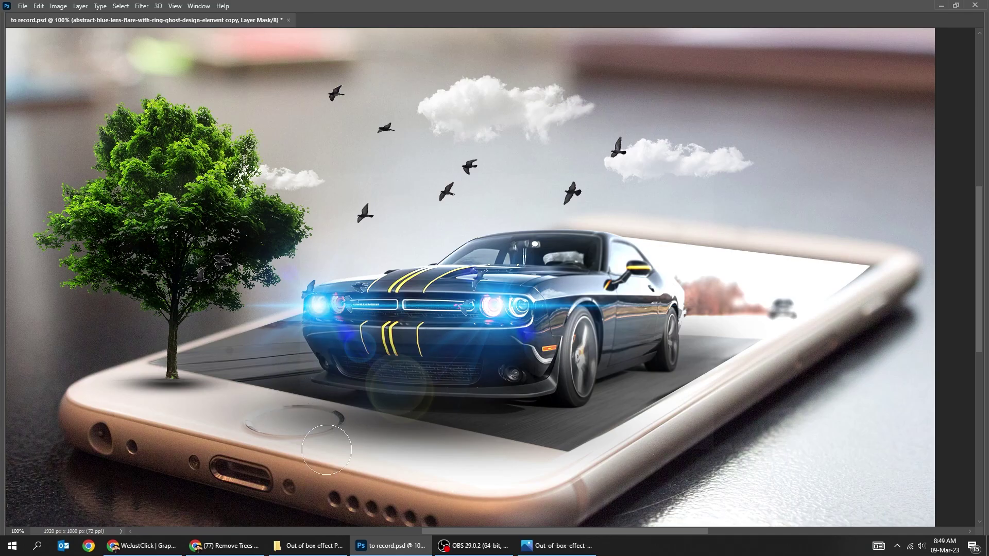
key(Tab)
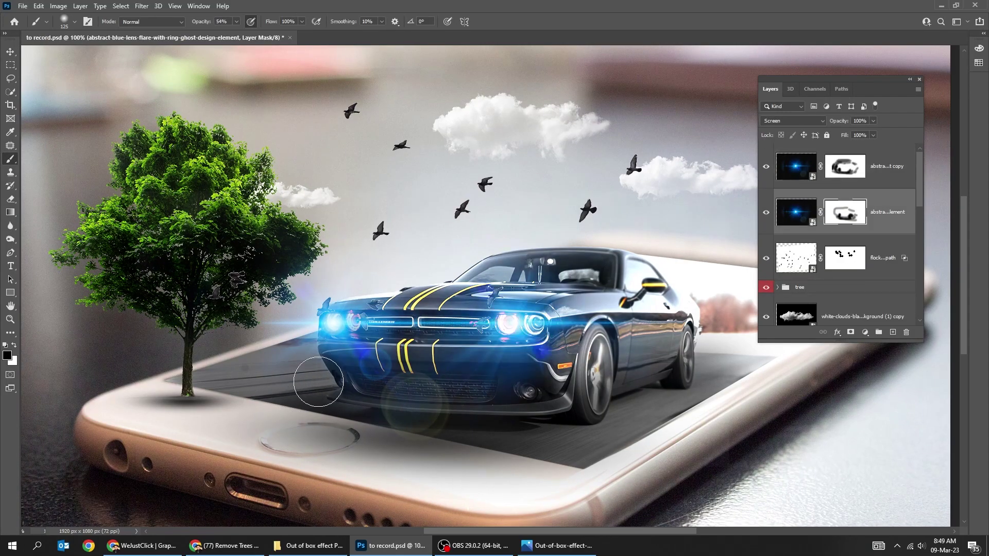
mouse_move(413, 419)
mouse_down()
mouse_move(413, 397)
mouse_move(373, 419)
mouse_move(455, 395)
mouse_move(430, 410)
mouse_up()
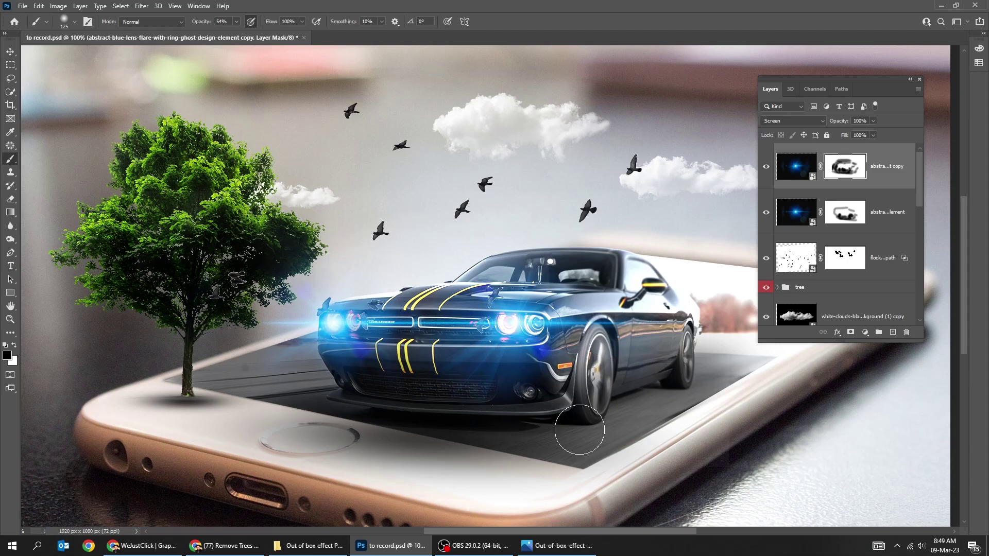
key(Tab)
key(ctrl+minus)
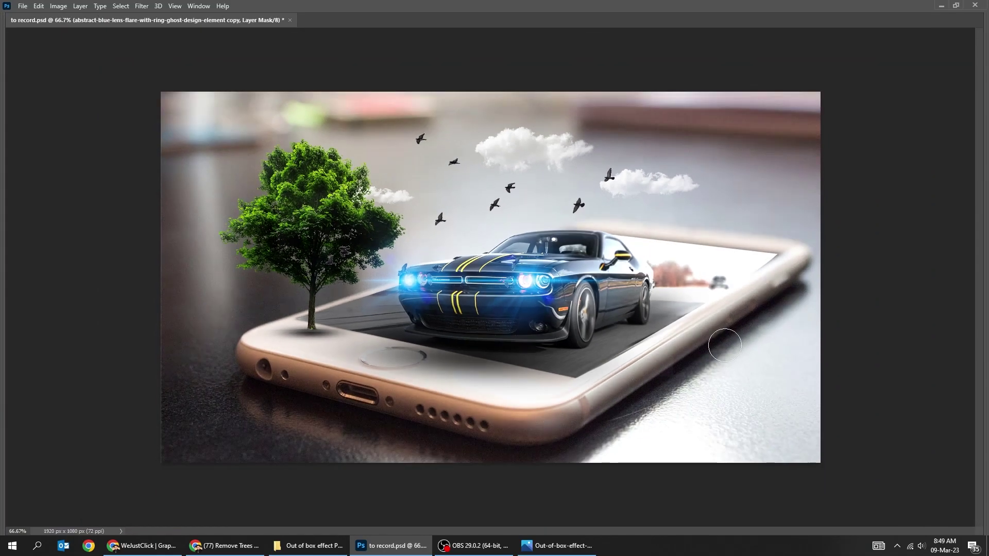
key(Tab)
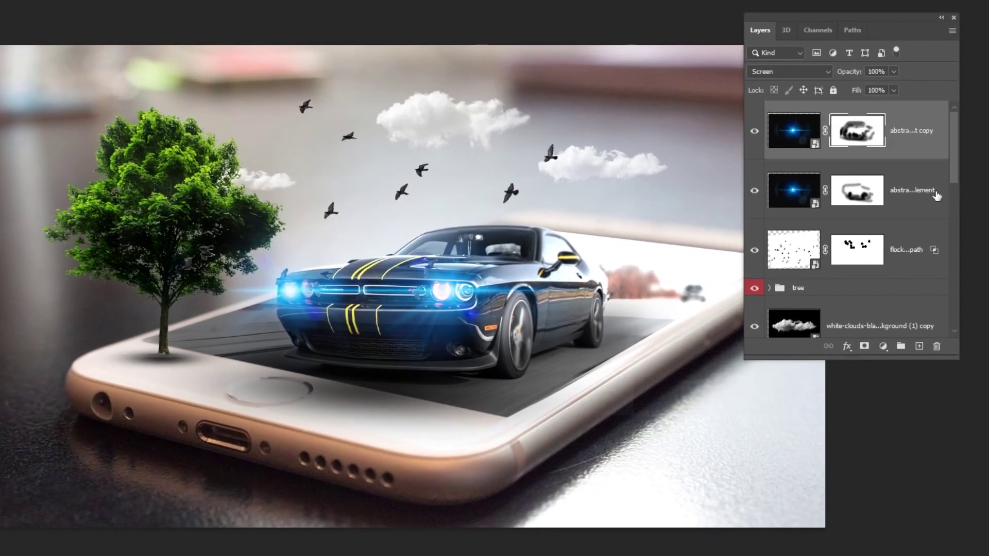
Add a Color Lookup adjustment layer using the Fuji ETERNA 250D Fuji 3510 LUT.
click(884, 347)
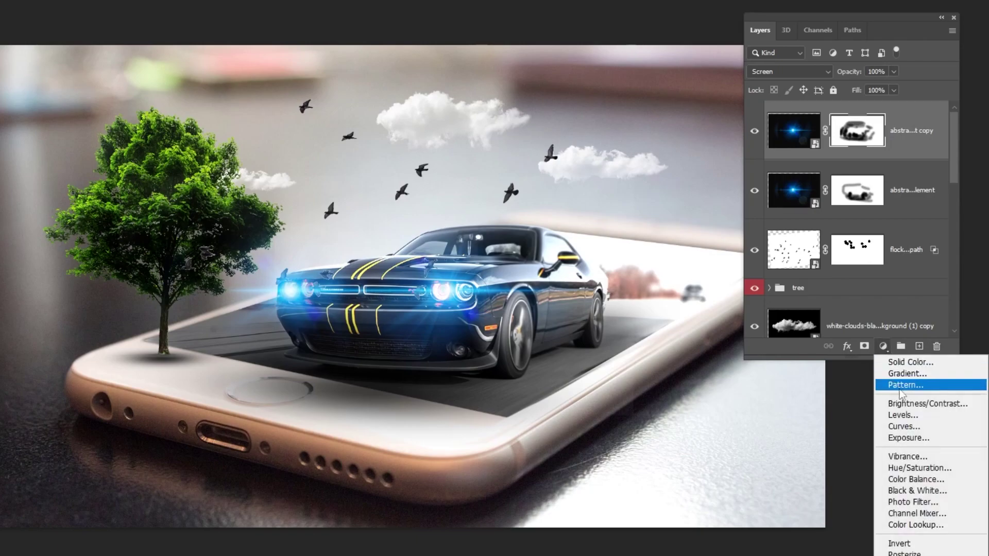
click(918, 524)
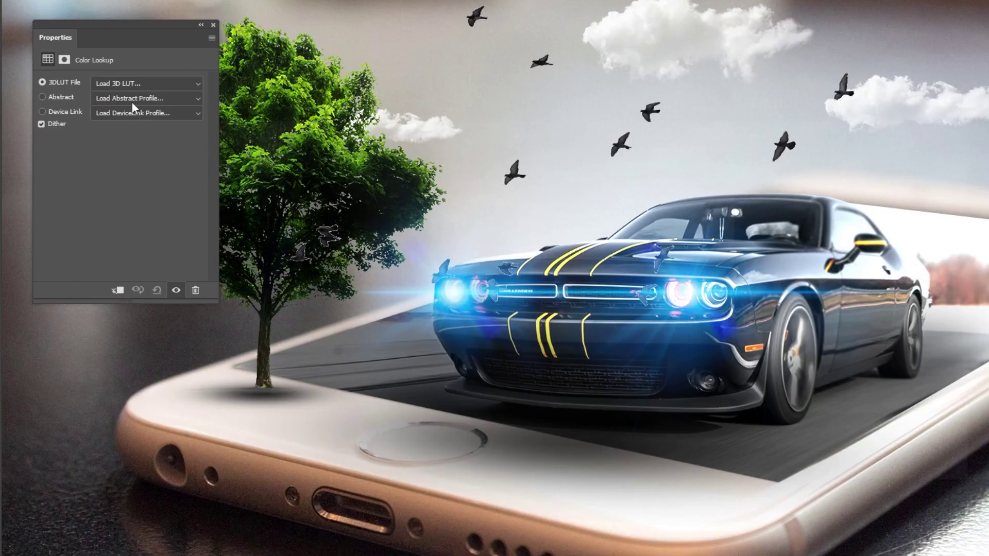
click(135, 84)
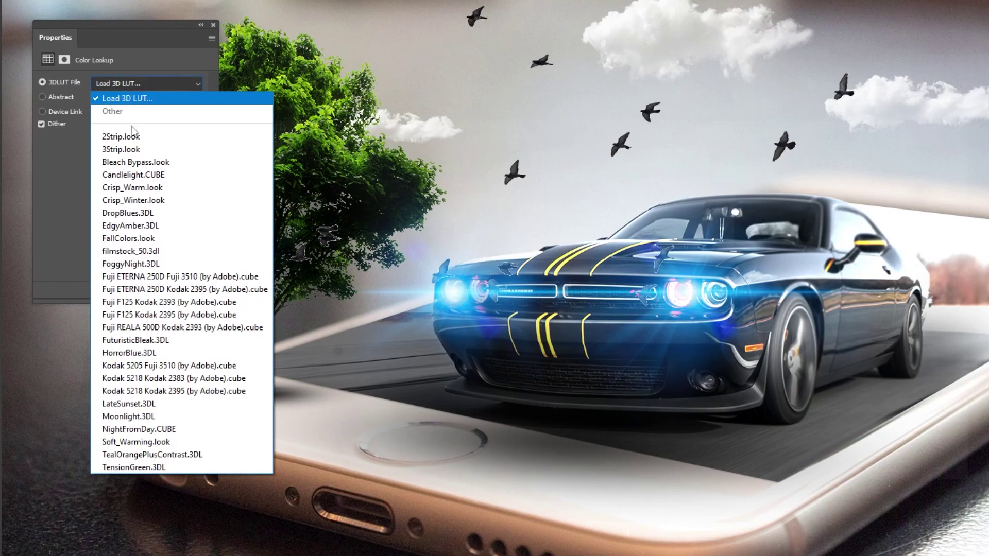
click(166, 276)
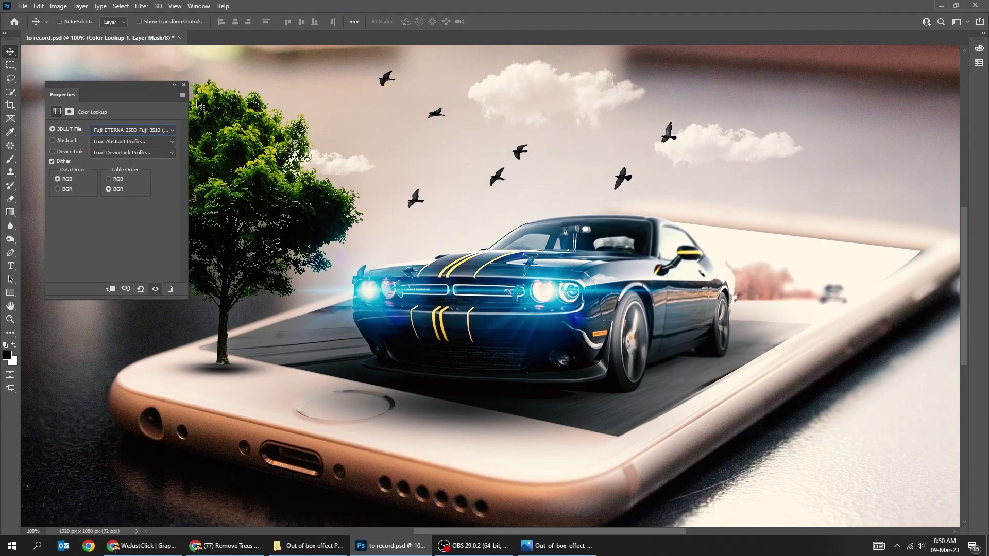
click(184, 86)
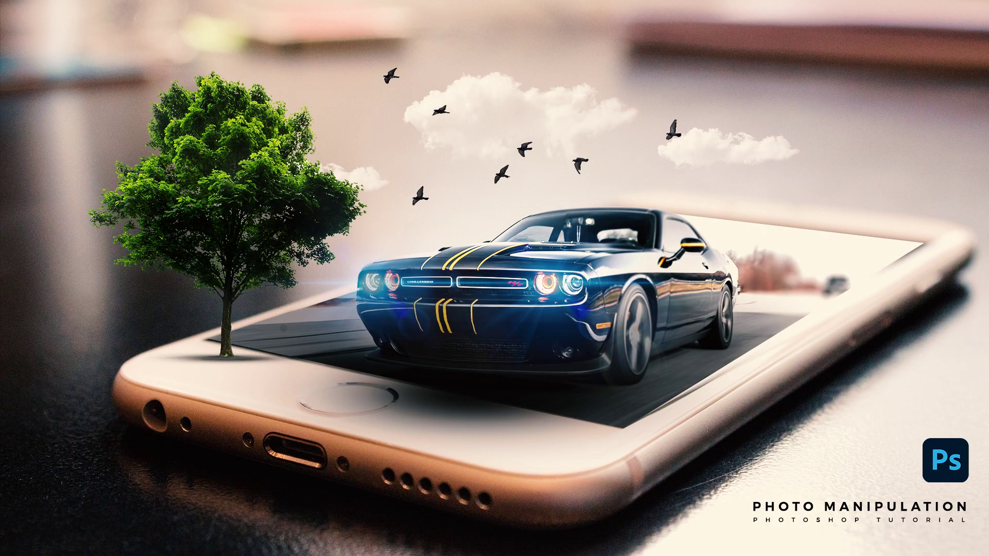